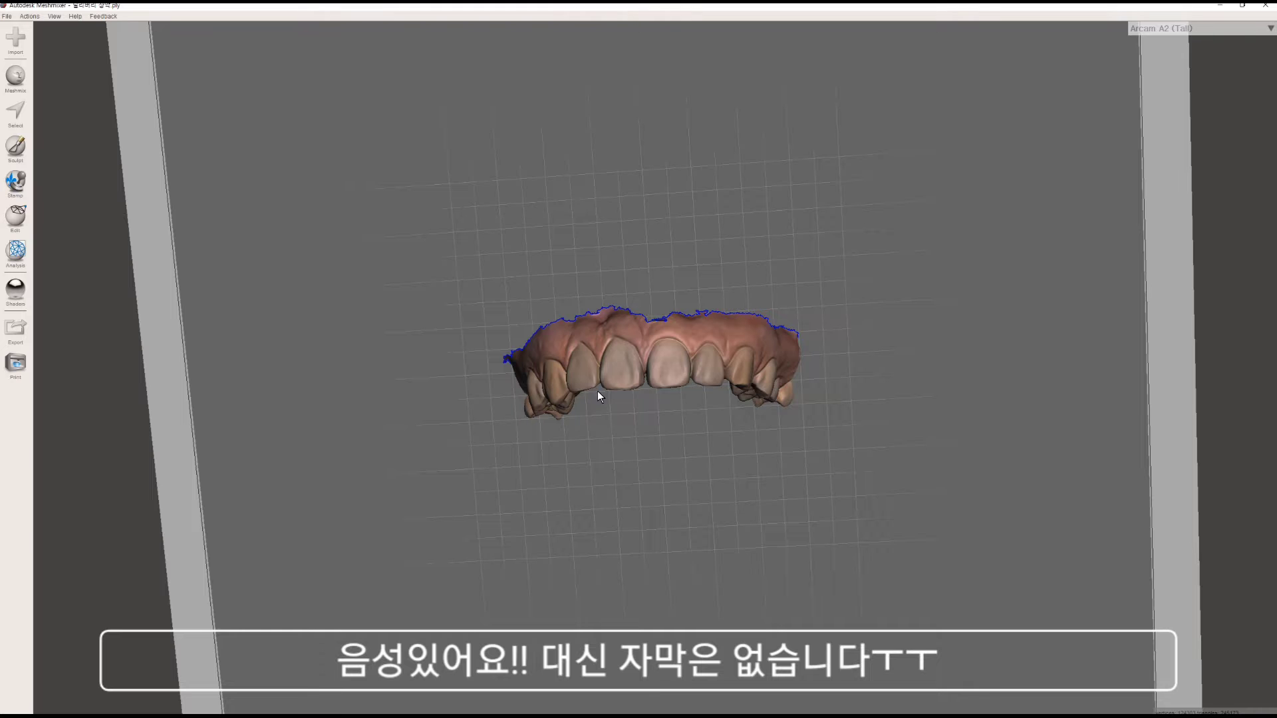
- Examine the upper arch scan from the front, occlusal and back sides on the printer bed
{"action": "scroll", "coordinate": [595, 381], "scroll_direction": "down", "scroll_amount": 3}
{"action": "right_click_drag", "start_coordinate": [612, 411], "coordinate": [588, 552]}
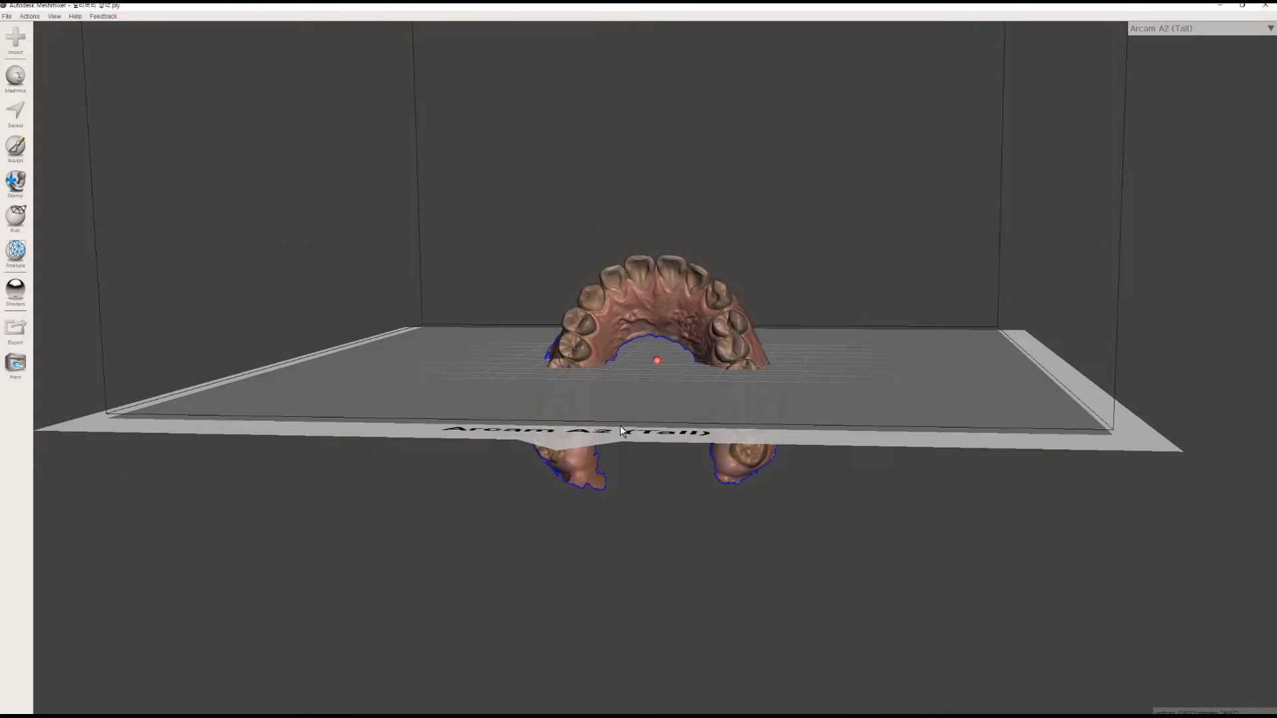
{"action": "right_click_drag", "start_coordinate": [618, 399], "coordinate": [621, 588]}
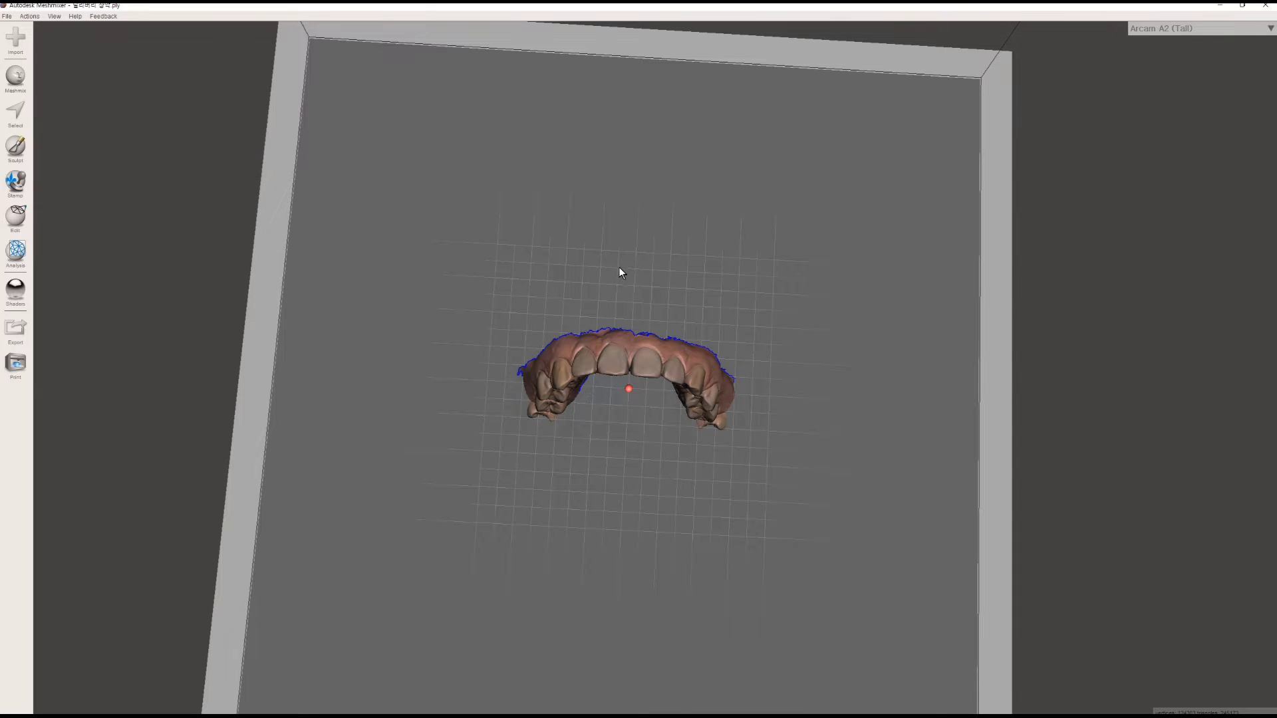
{"action": "right_click_drag", "start_coordinate": [619, 268], "coordinate": [581, 409]}
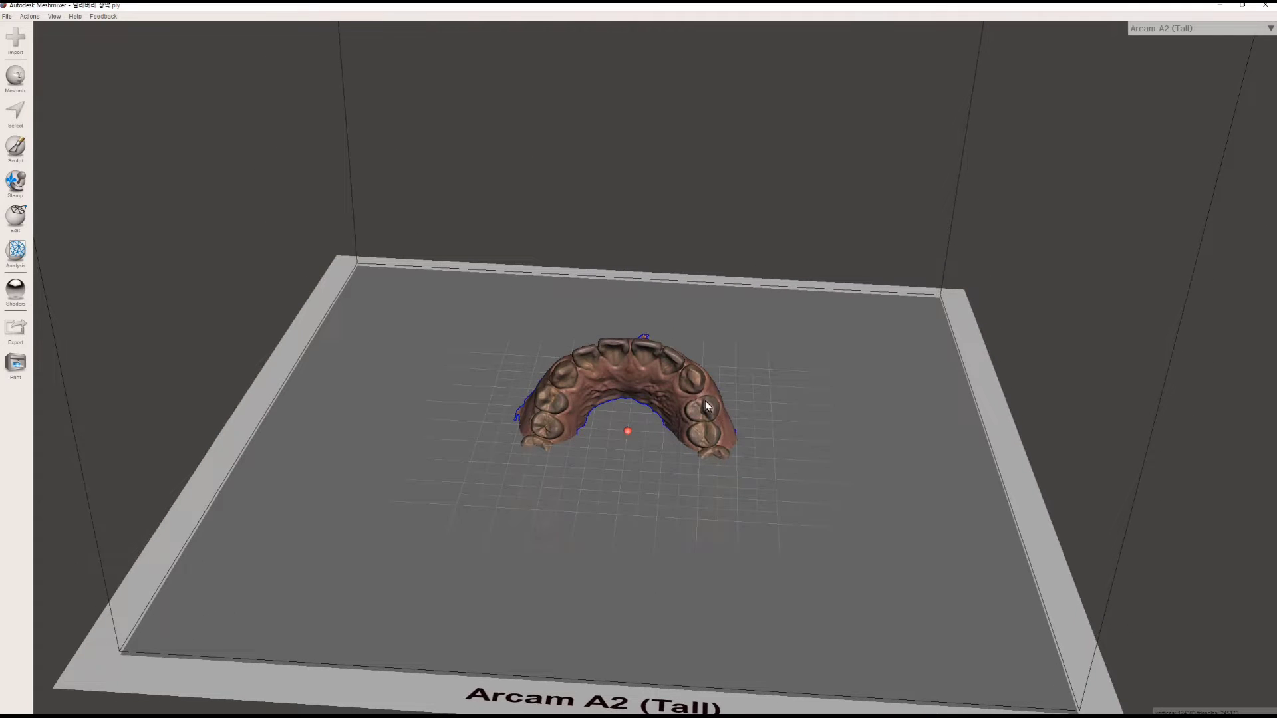
{"action": "right_click_drag", "start_coordinate": [682, 392], "coordinate": [615, 425]}
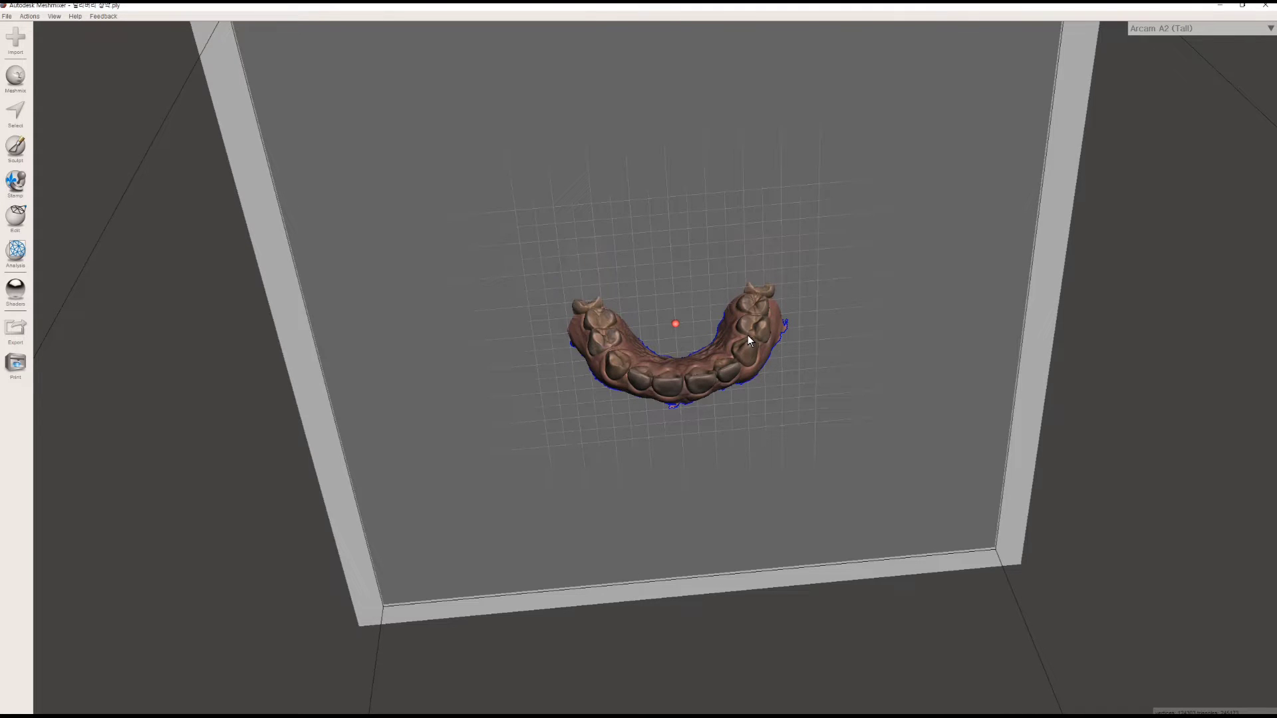
{"action": "right_click_drag", "start_coordinate": [683, 304], "coordinate": [531, 406]}
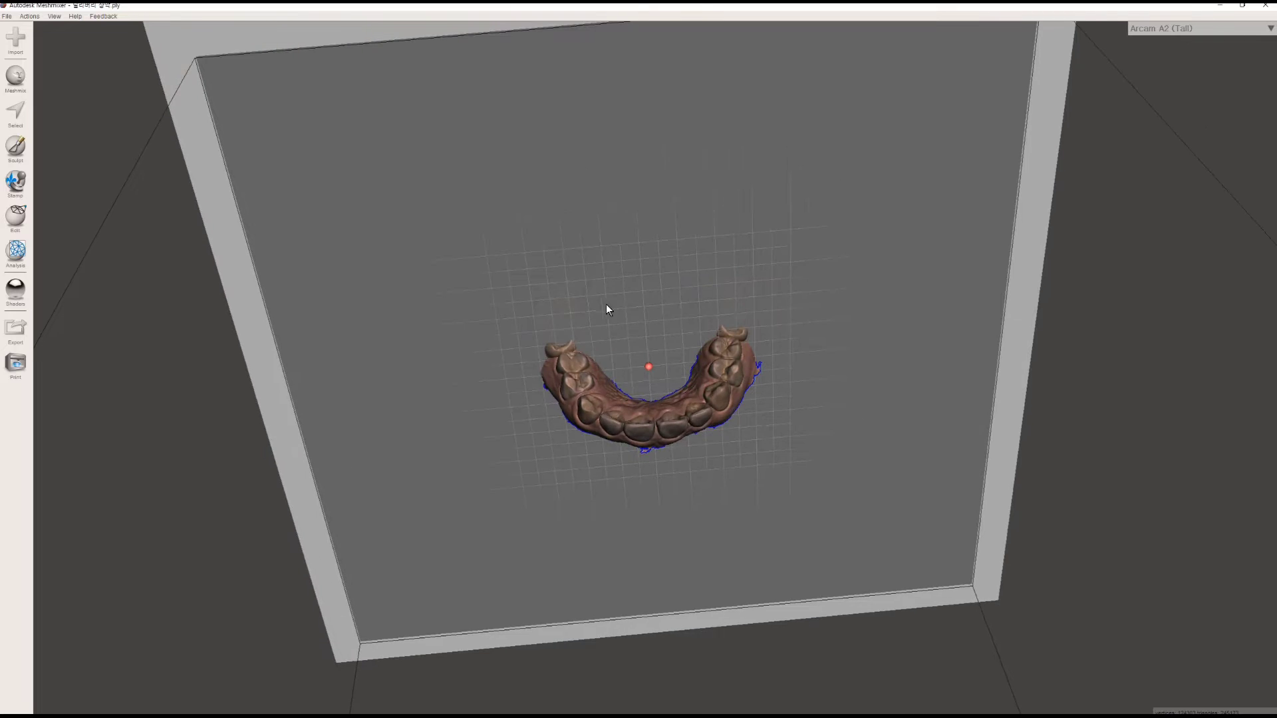
{"action": "right_click_drag", "start_coordinate": [607, 308], "coordinate": [678, 516]}
{"action": "scroll", "coordinate": [678, 516], "scroll_direction": "up", "scroll_amount": 3}
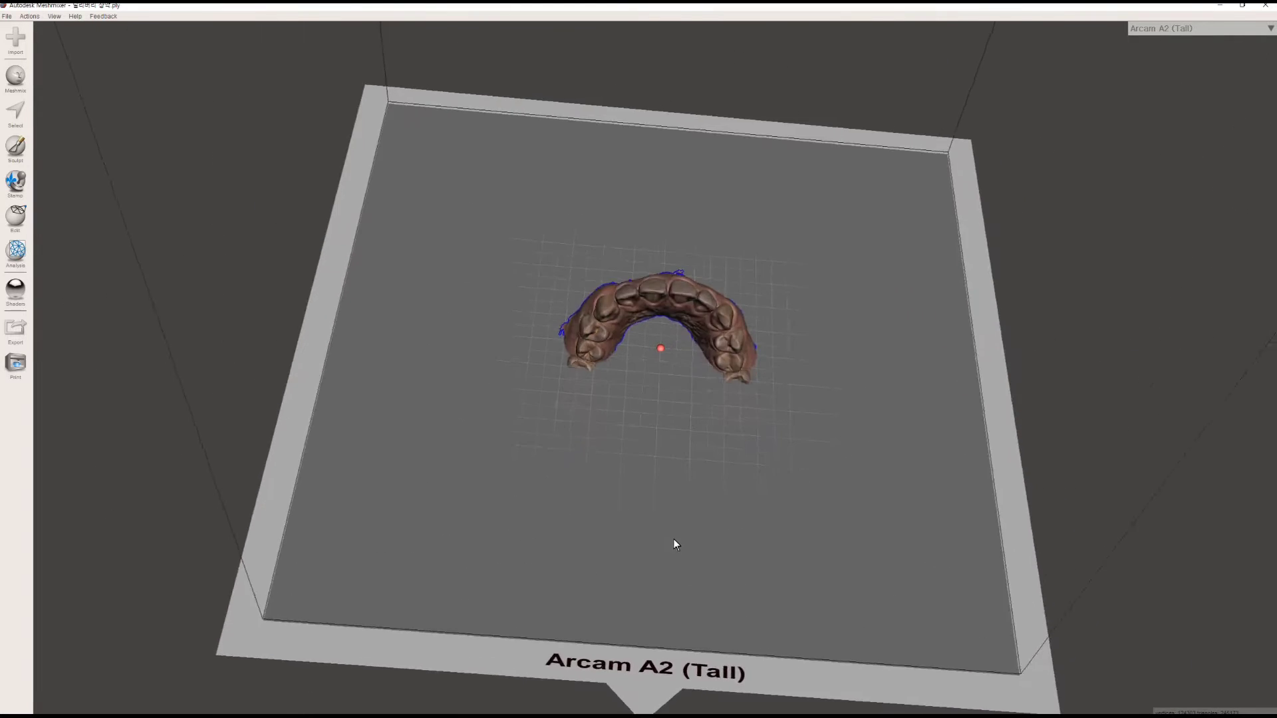
{"action": "scroll", "coordinate": [671, 532], "scroll_direction": "down", "scroll_amount": 3}
{"action": "right_click_drag", "start_coordinate": [819, 341], "coordinate": [731, 505]}
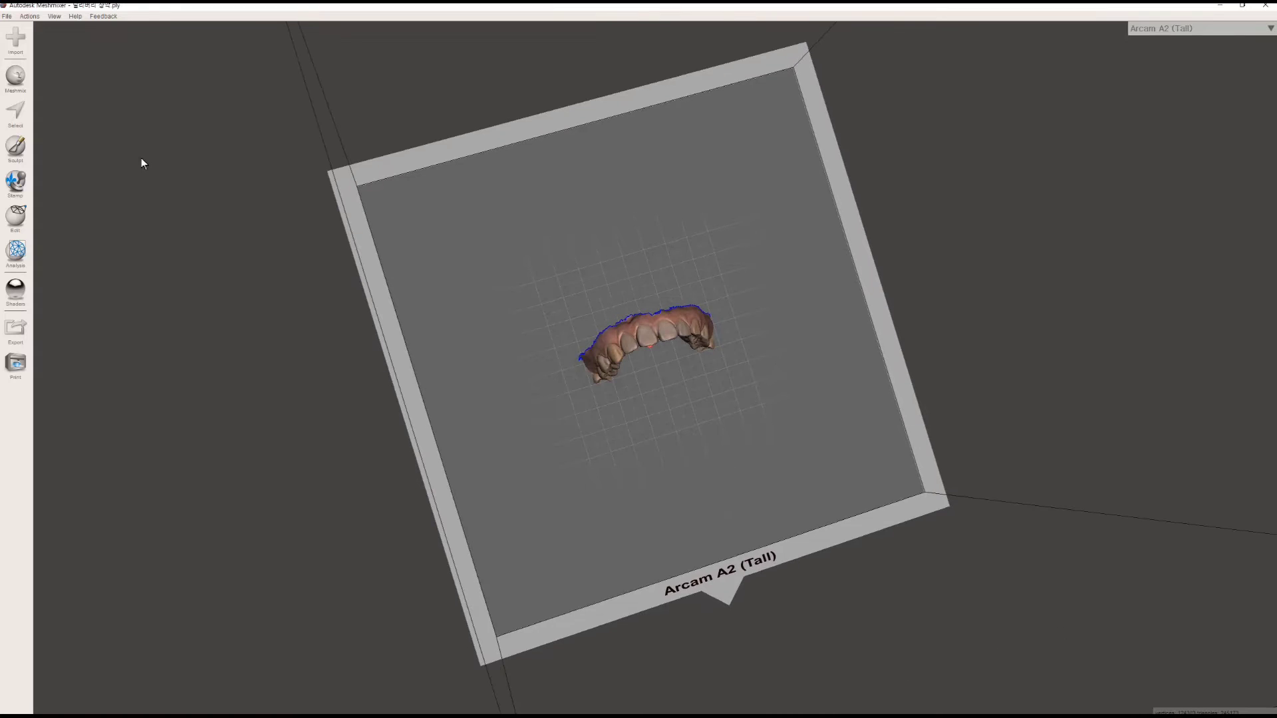
- Hide the grid and the printer bed, and turn off Transparent Target
{"action": "left_click", "coordinate": [54, 16]}
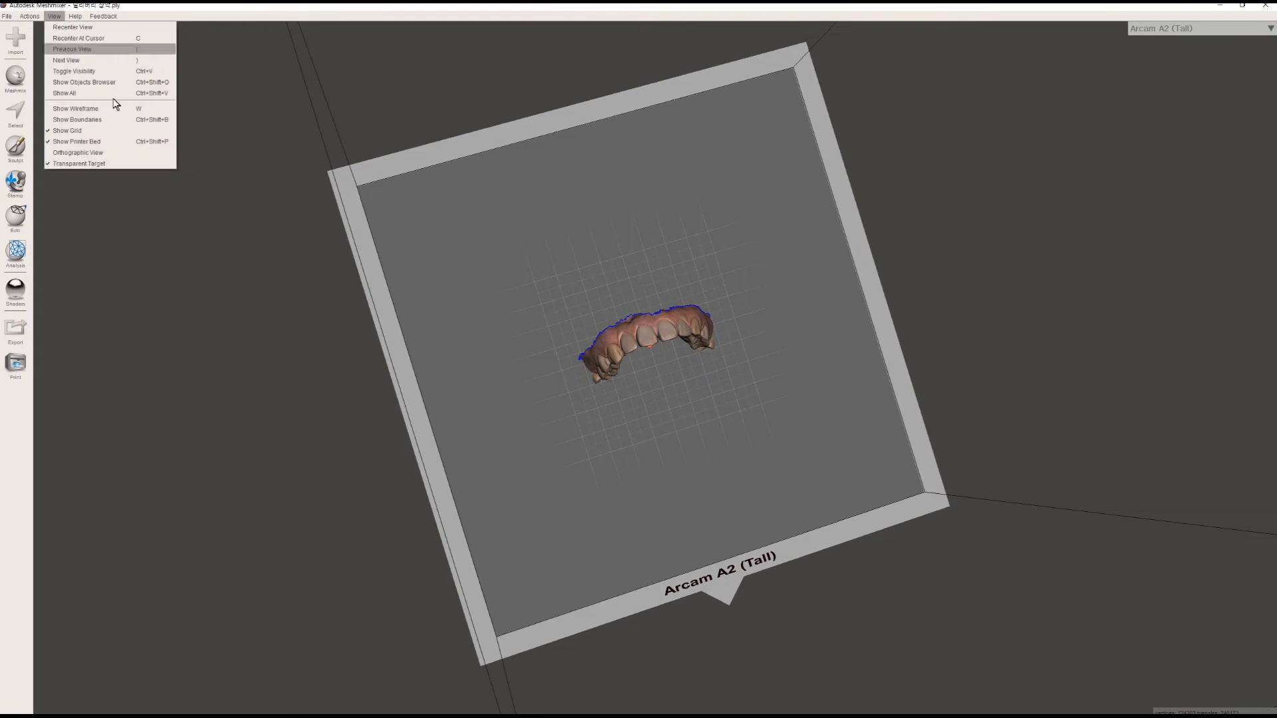
{"action": "left_click", "coordinate": [66, 131]}
{"action": "left_click", "coordinate": [54, 16]}
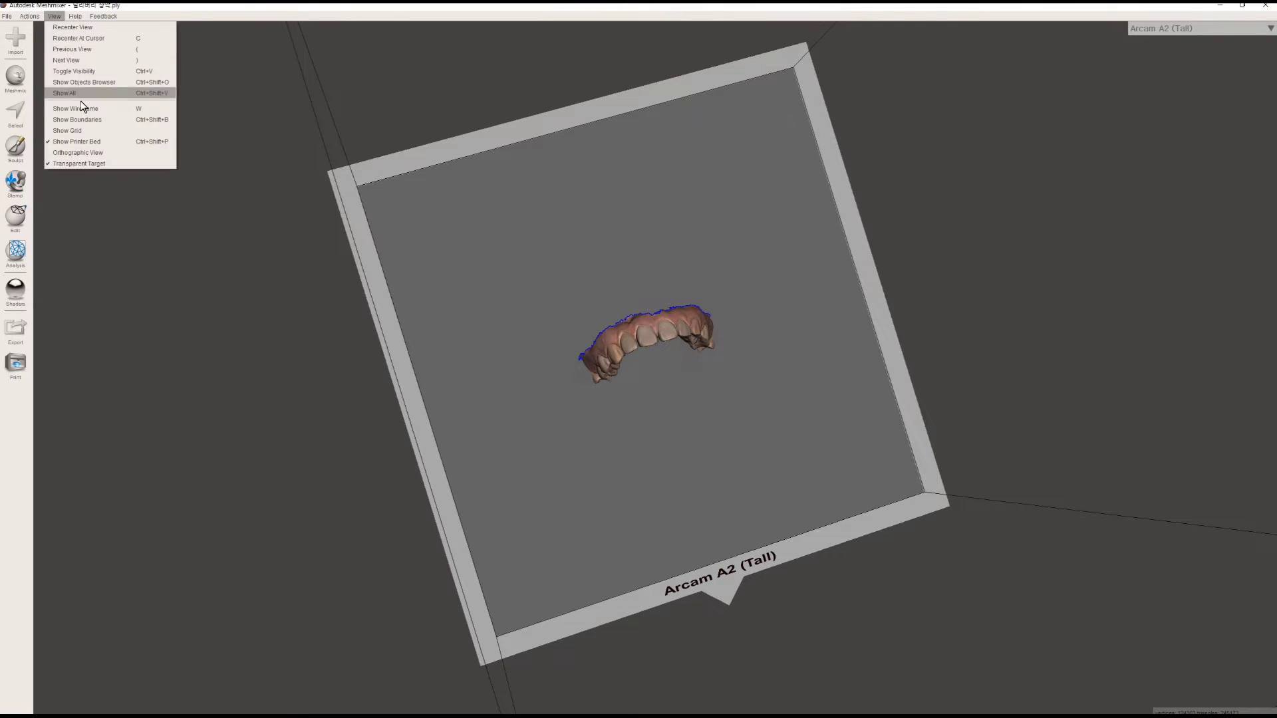
{"action": "left_click", "coordinate": [103, 142]}
{"action": "left_click", "coordinate": [54, 16]}
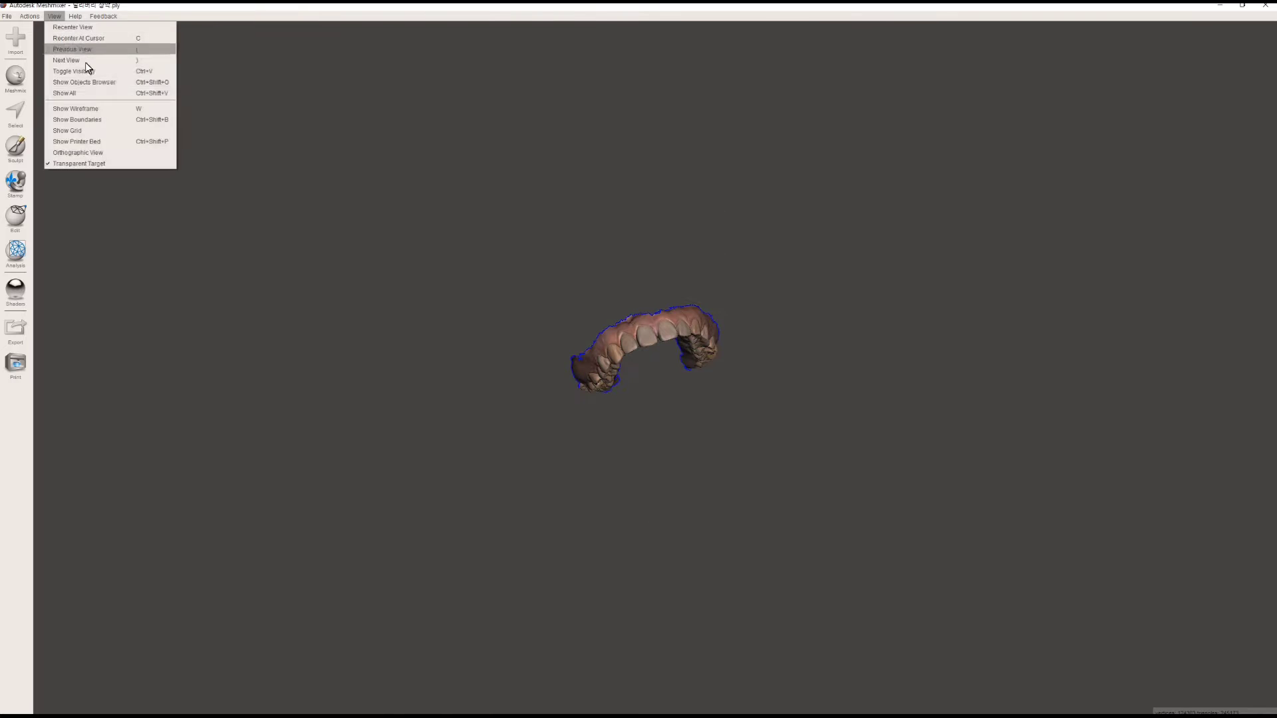
{"action": "left_click", "coordinate": [101, 164]}
- Set the mesh color mode to Group Color in the preferences and inspect the uncolored scan
{"action": "right_click_drag", "start_coordinate": [691, 352], "coordinate": [744, 345]}
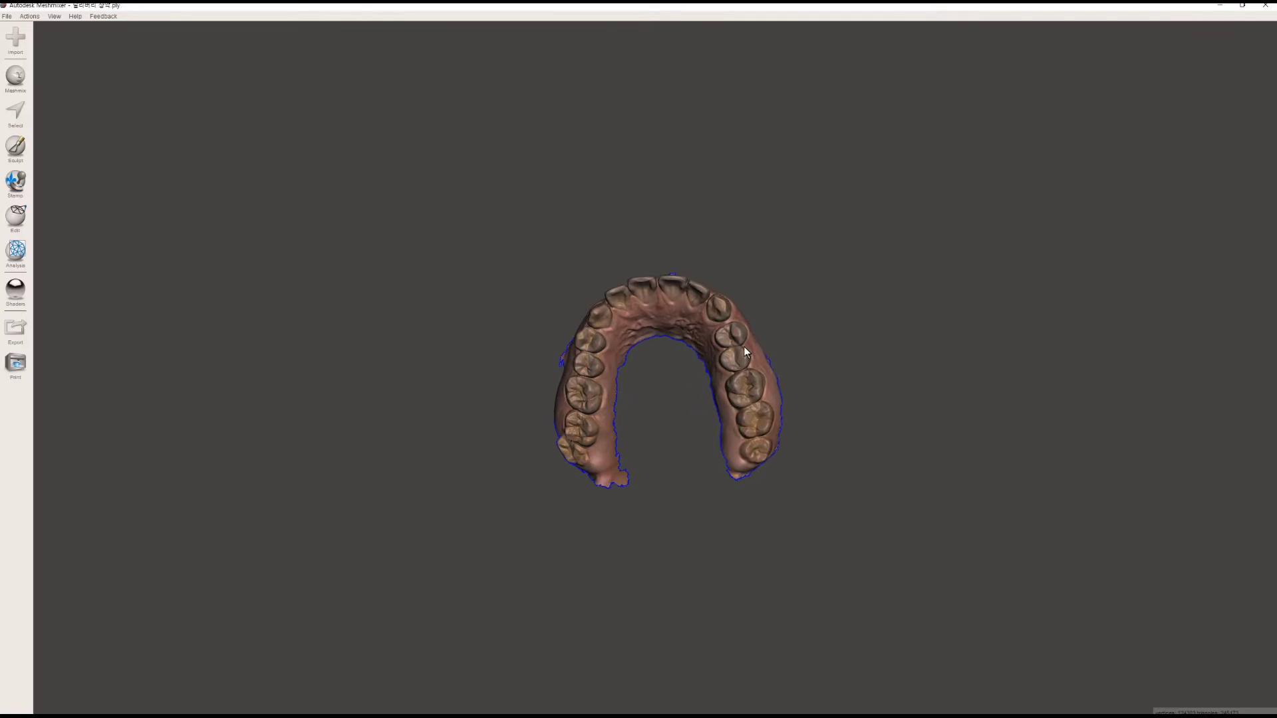
{"action": "scroll", "coordinate": [744, 346], "scroll_direction": "up", "scroll_amount": 3}
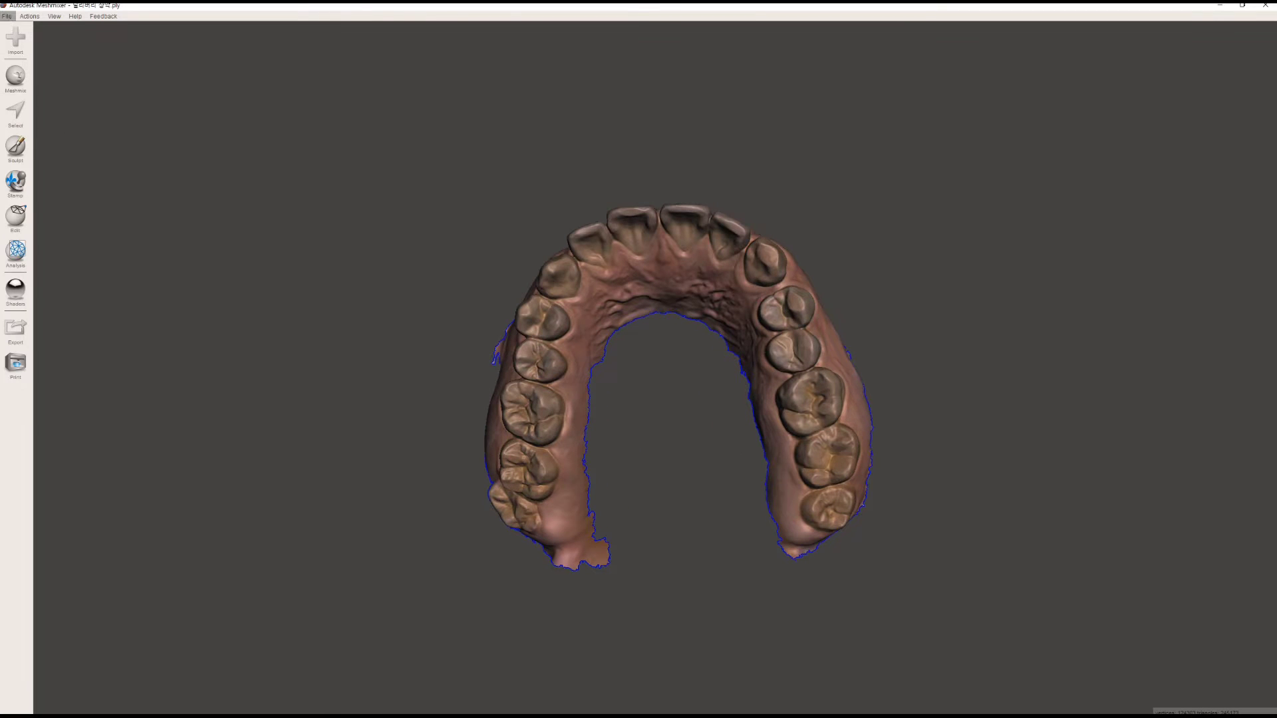
{"action": "left_click", "coordinate": [6, 16]}
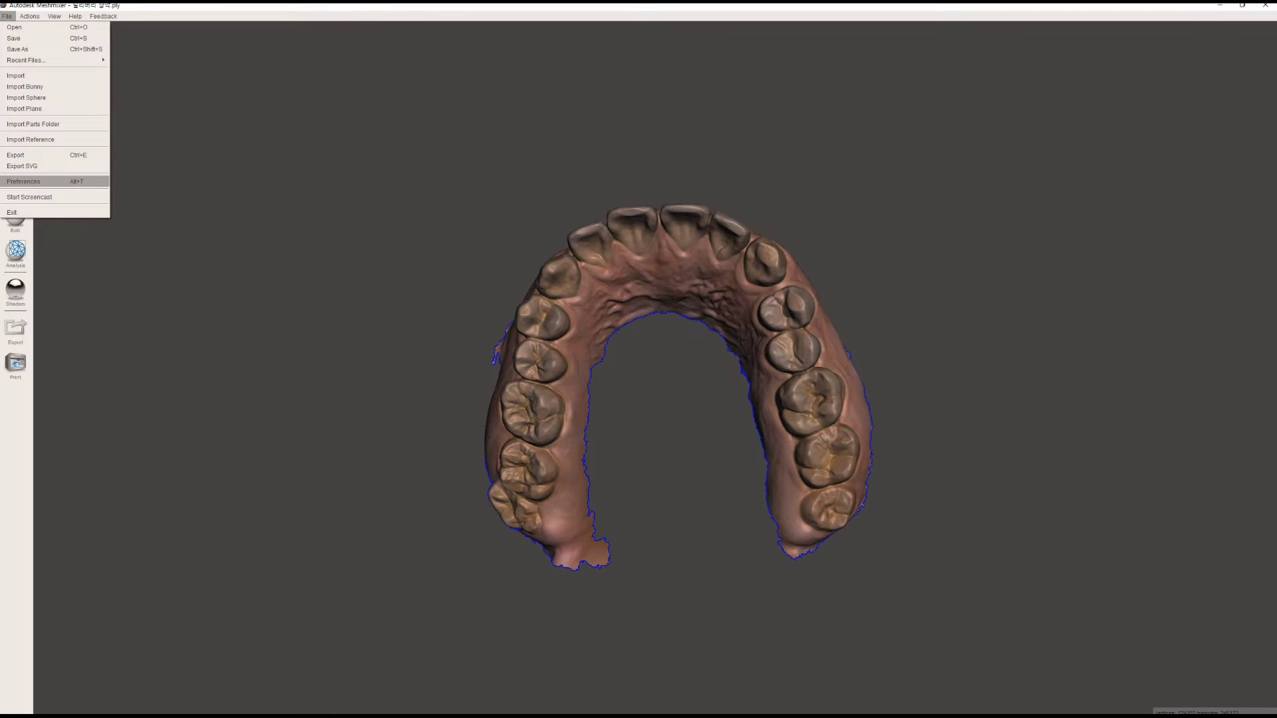
{"action": "left_click", "coordinate": [54, 181]}
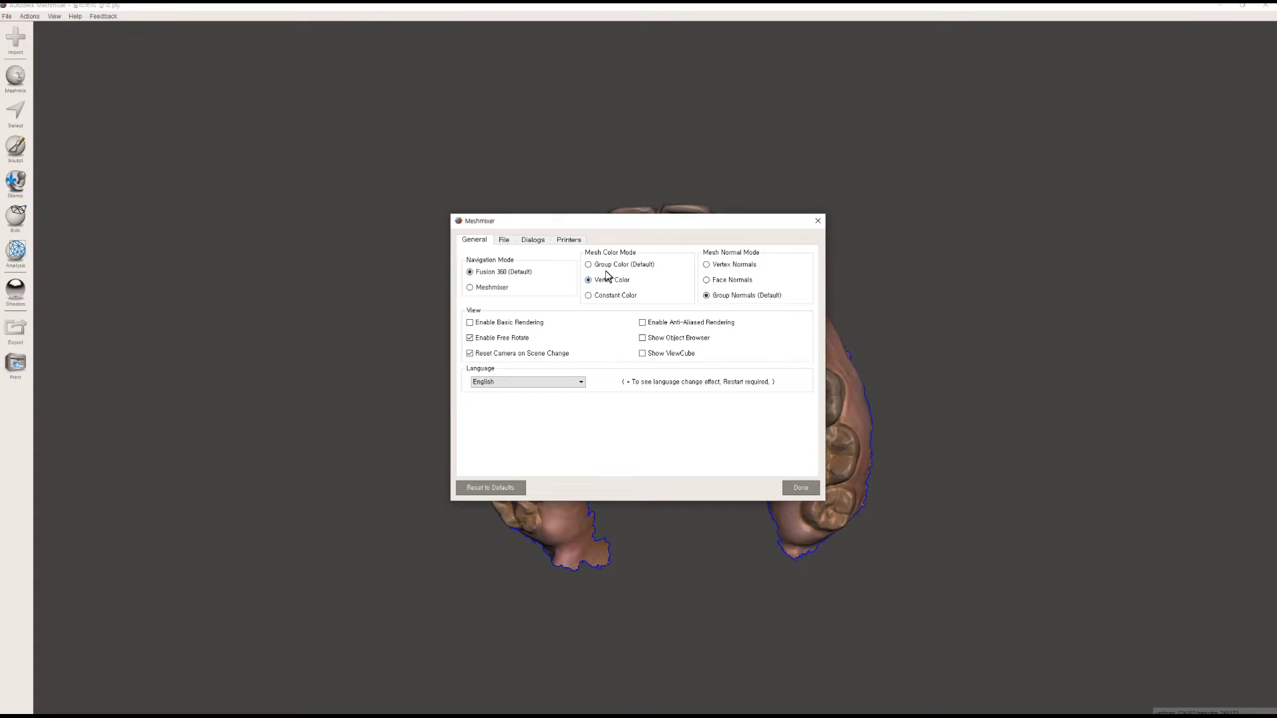
{"action": "left_click", "coordinate": [616, 254]}
{"action": "left_click_drag", "start_coordinate": [630, 226], "coordinate": [294, 176]}
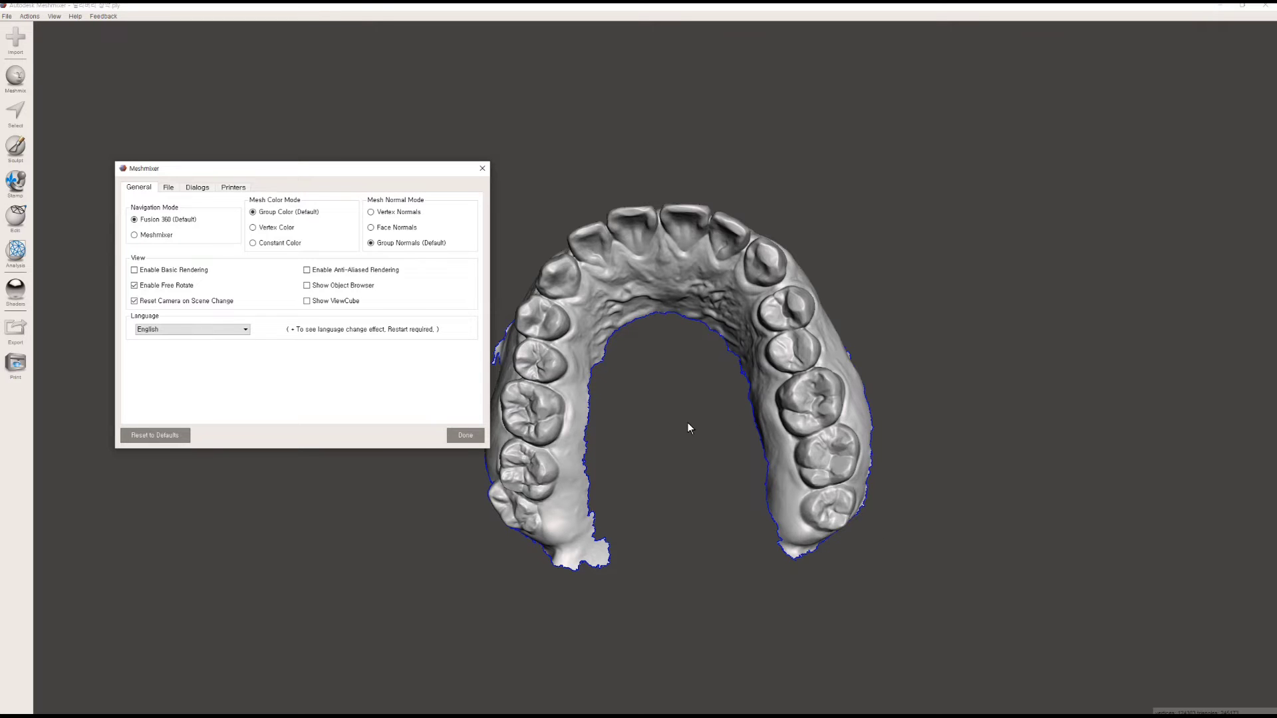
{"action": "left_click", "coordinate": [466, 435]}
{"action": "middle_click_drag", "start_coordinate": [657, 190], "coordinate": [559, 458], "text": "shift"}
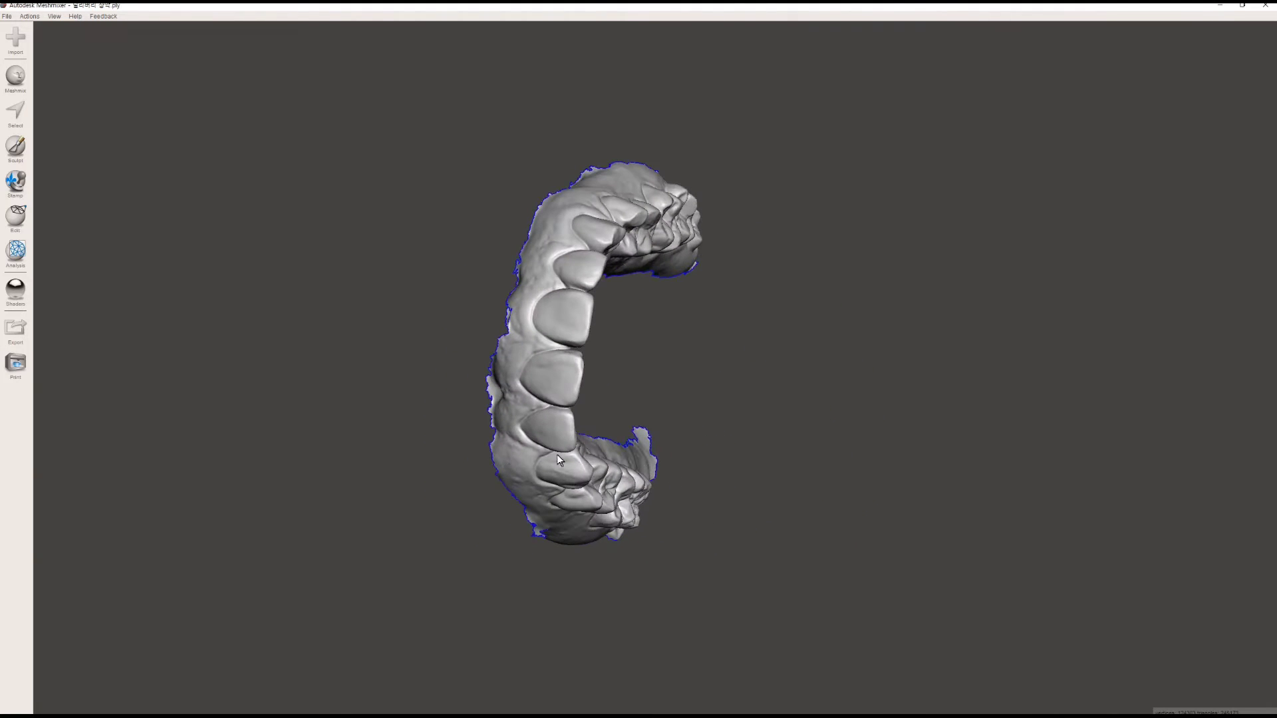
- Set the mesh color mode back to Vertex Color in the preferences
{"action": "left_click", "coordinate": [6, 16]}
{"action": "left_click", "coordinate": [52, 182]}
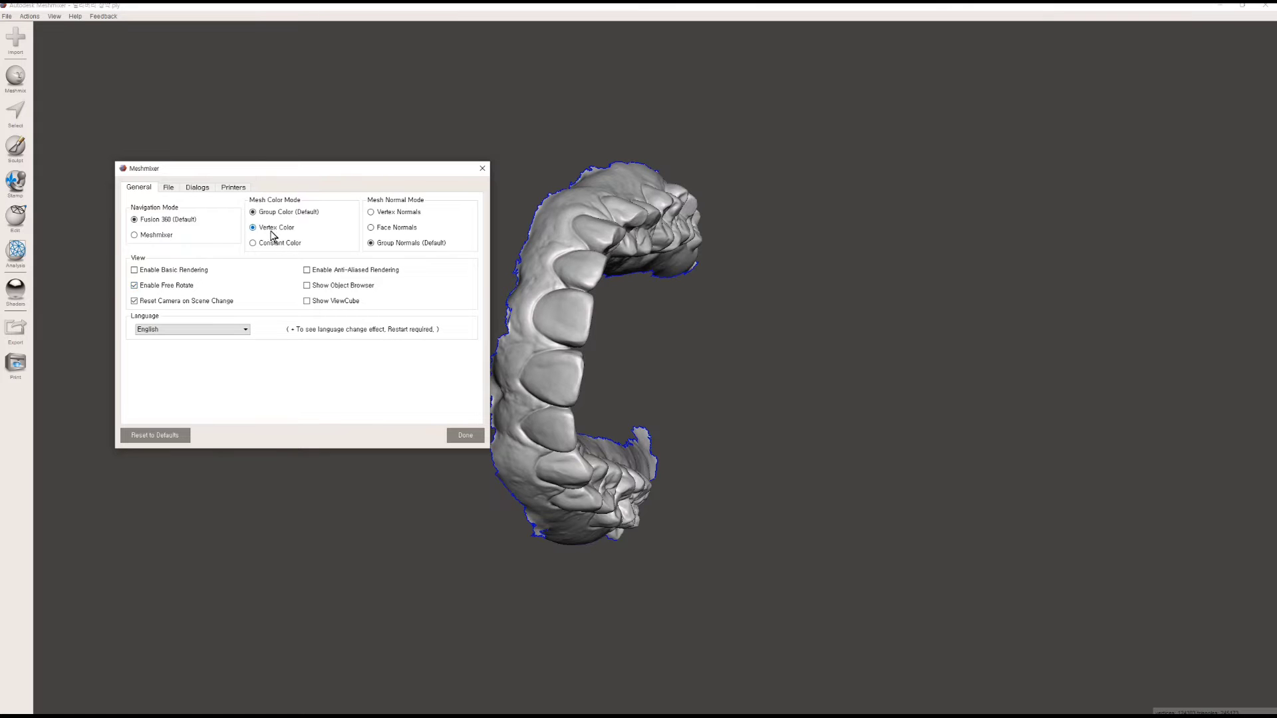
{"action": "left_click", "coordinate": [463, 437]}
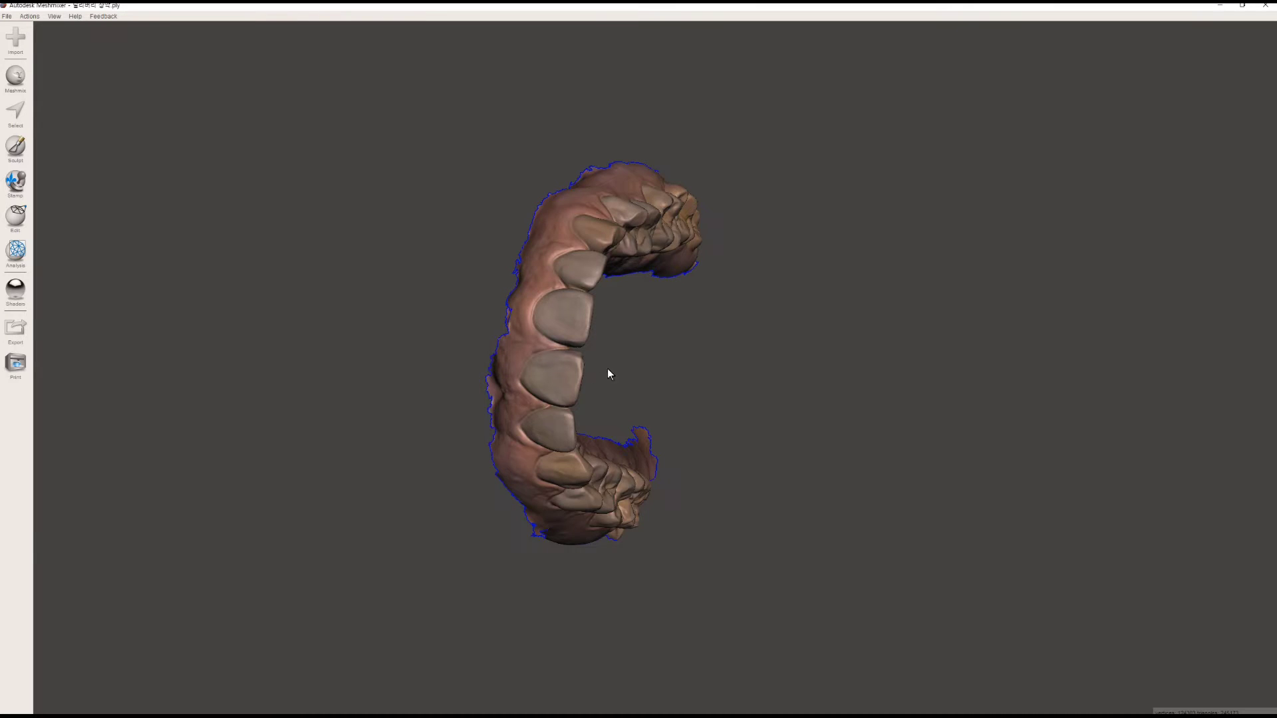
- Try selecting the ragged gum flap behind the last molar with the Unwrap Brush, and clear the selection
{"action": "right_click_drag", "start_coordinate": [608, 371], "coordinate": [584, 290]}
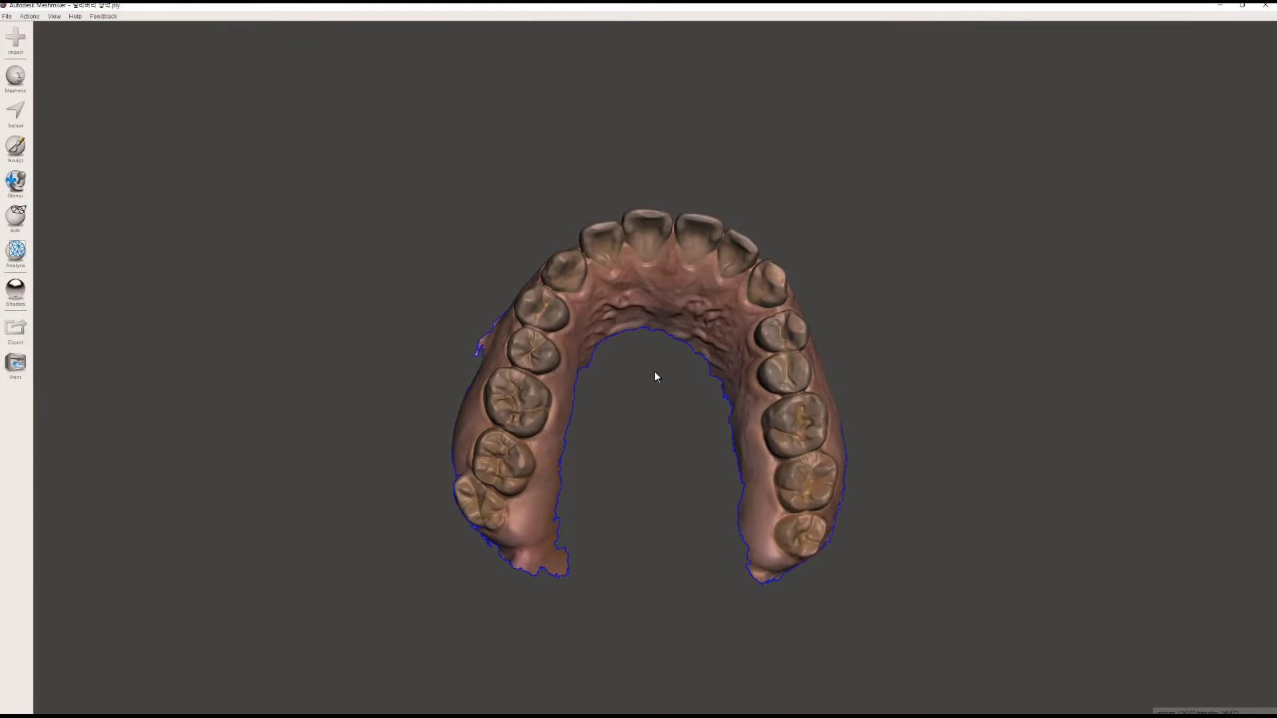
{"action": "right_click_drag", "start_coordinate": [654, 371], "coordinate": [650, 327]}
{"action": "right_click_drag", "start_coordinate": [734, 371], "coordinate": [795, 500]}
{"action": "right_click_drag", "start_coordinate": [662, 425], "coordinate": [590, 456]}
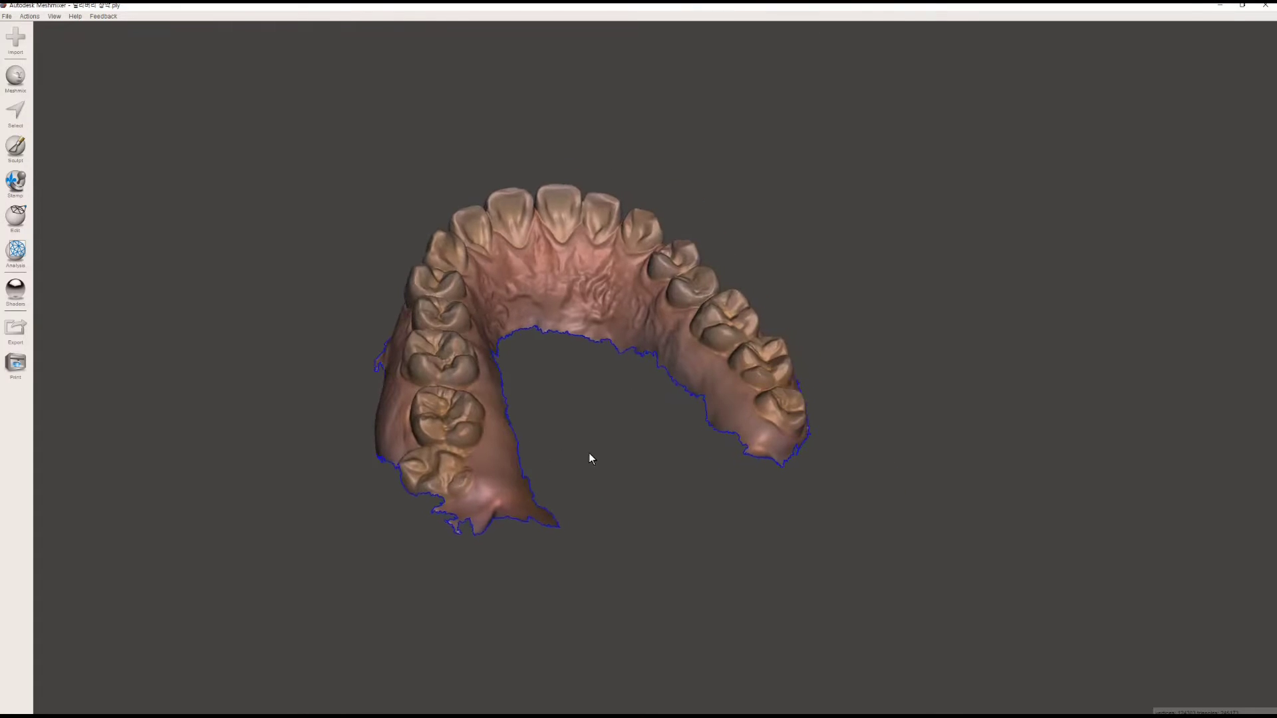
{"action": "key", "text": "s"}
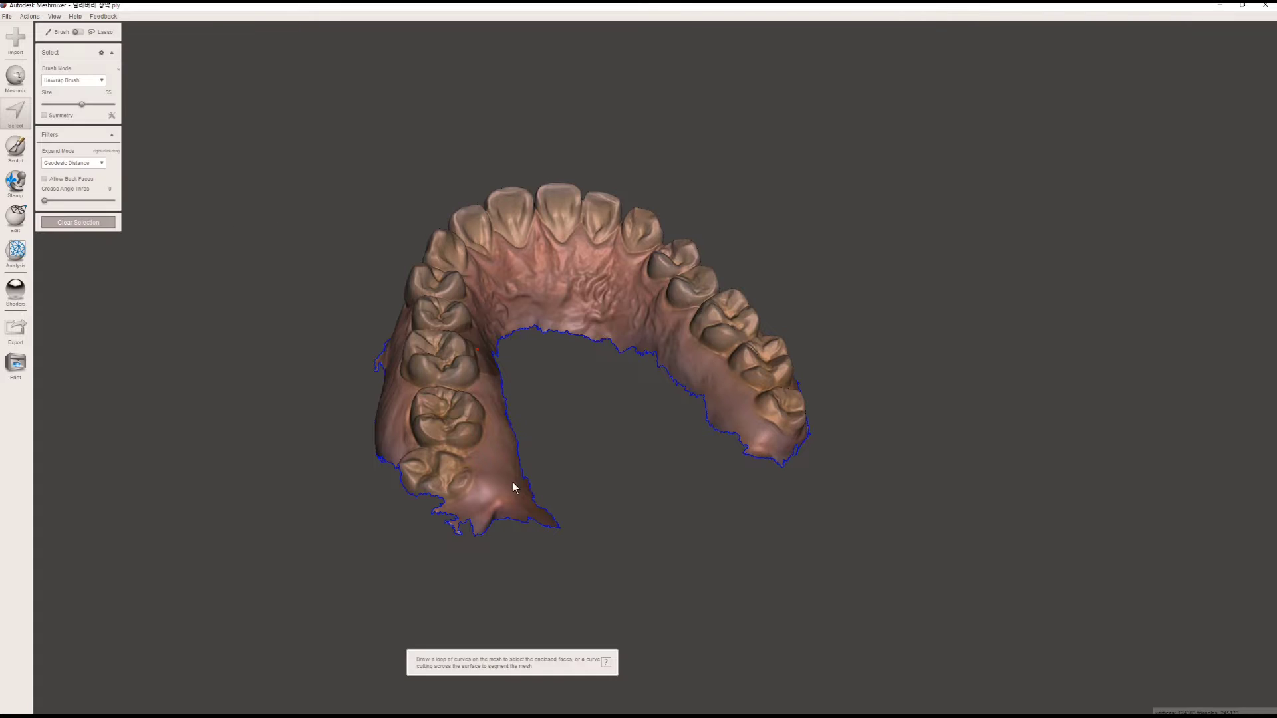
{"action": "right_click_drag", "start_coordinate": [493, 531], "coordinate": [505, 548]}
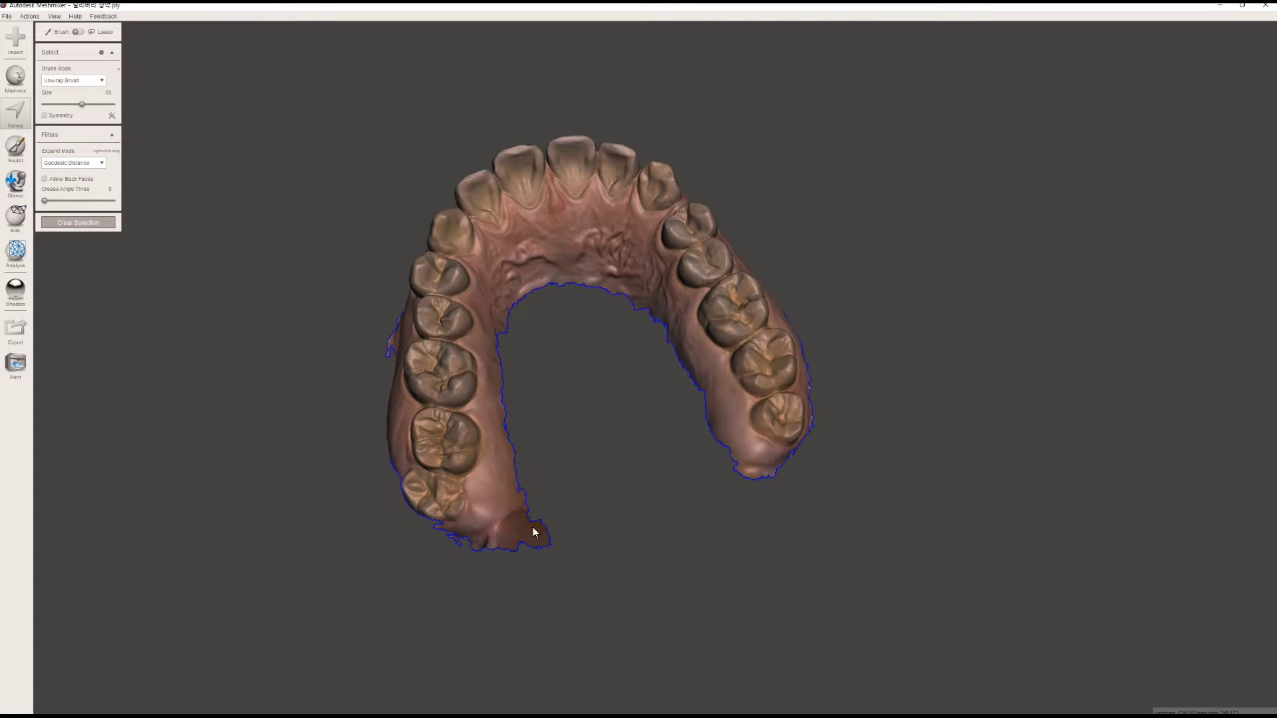
{"action": "middle_click_drag", "start_coordinate": [533, 530], "coordinate": [538, 504]}
{"action": "scroll", "coordinate": [538, 502], "scroll_direction": "down", "scroll_amount": 1}
{"action": "left_click", "coordinate": [537, 487]}
{"action": "left_click_drag", "start_coordinate": [534, 488], "coordinate": [525, 490]}
{"action": "left_click", "coordinate": [63, 80]}
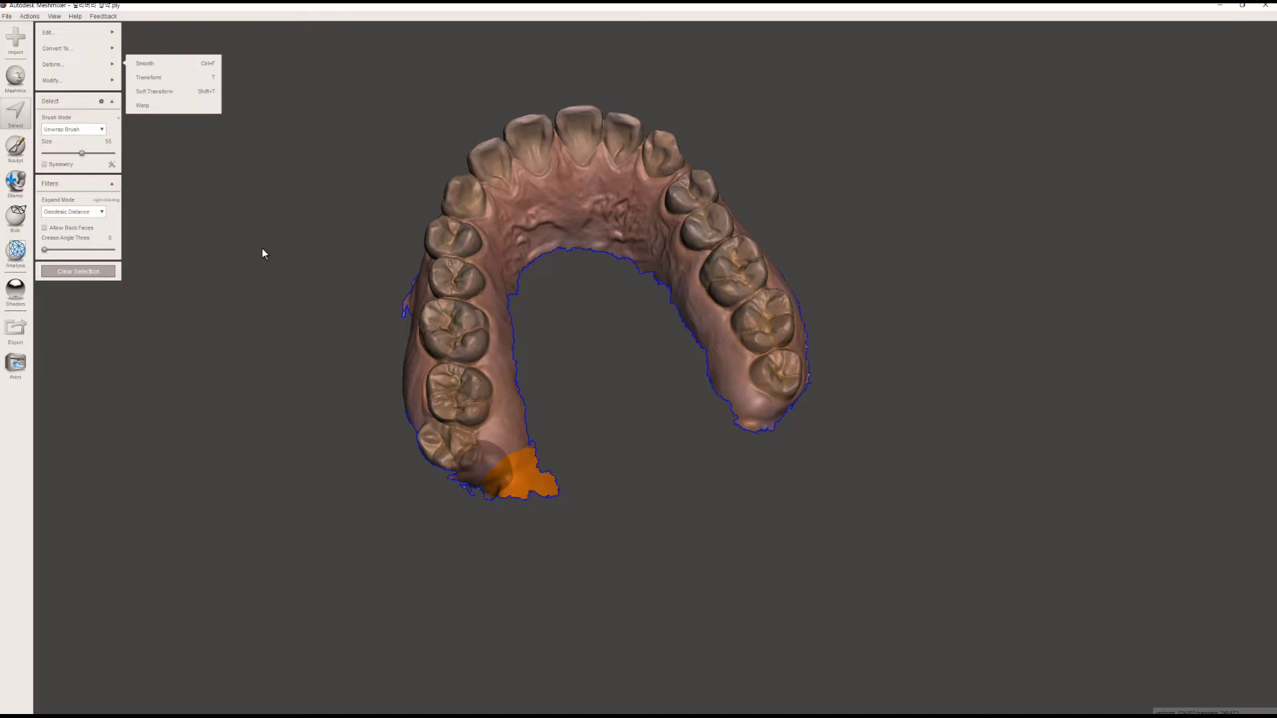
{"action": "left_click", "coordinate": [99, 275]}
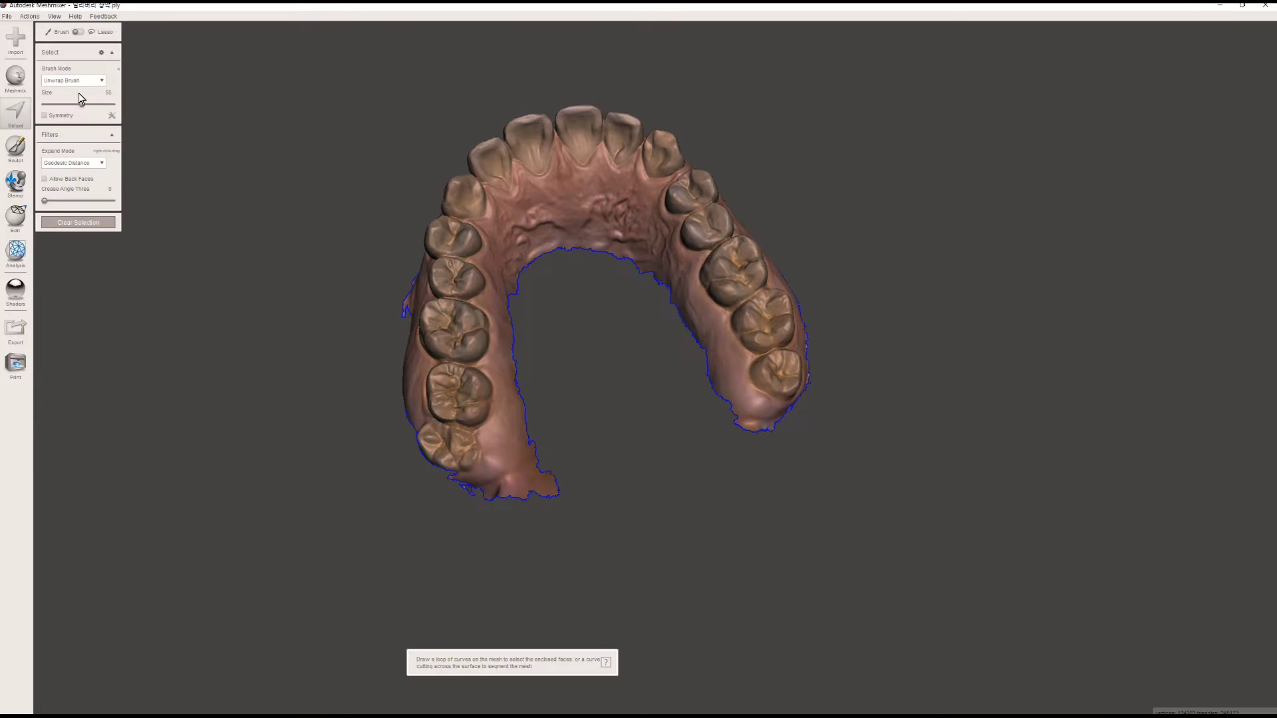
- Lasso-select the ragged excess along the inner palatal border and behind the last molars on both sides, and delete it
{"action": "left_click", "coordinate": [78, 33]}
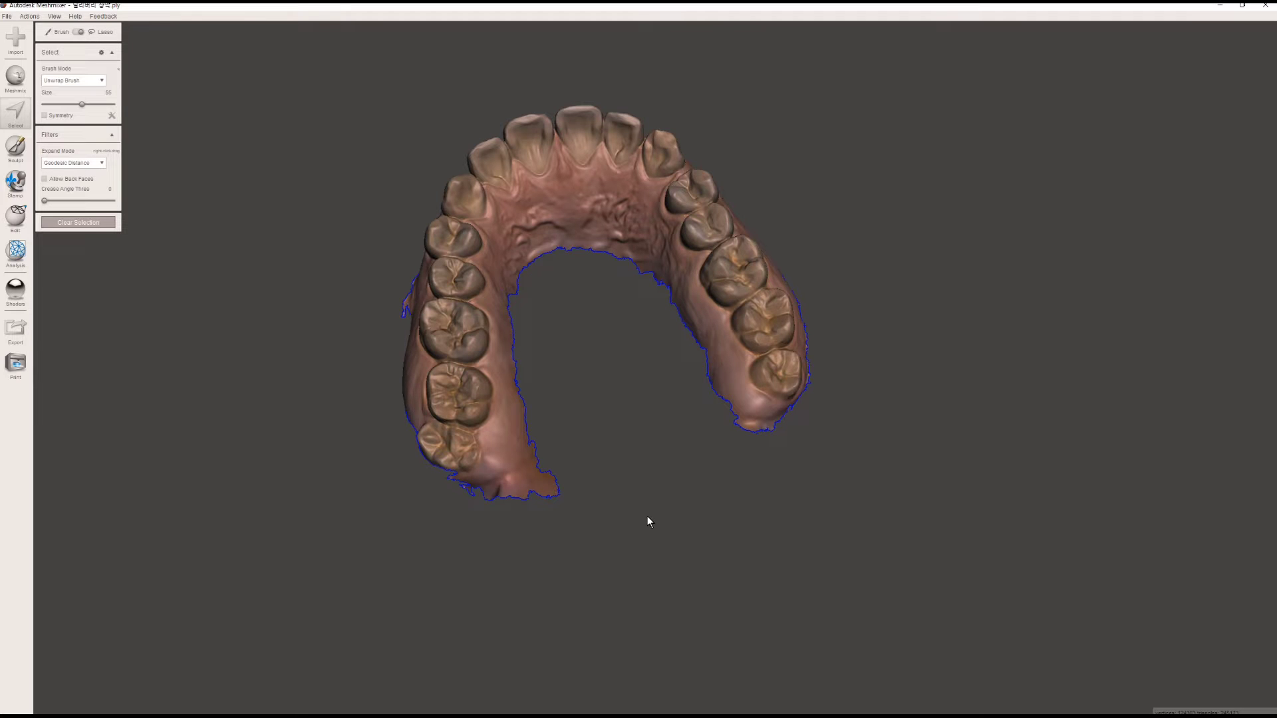
{"action": "right_click_drag", "start_coordinate": [576, 522], "coordinate": [509, 473]}
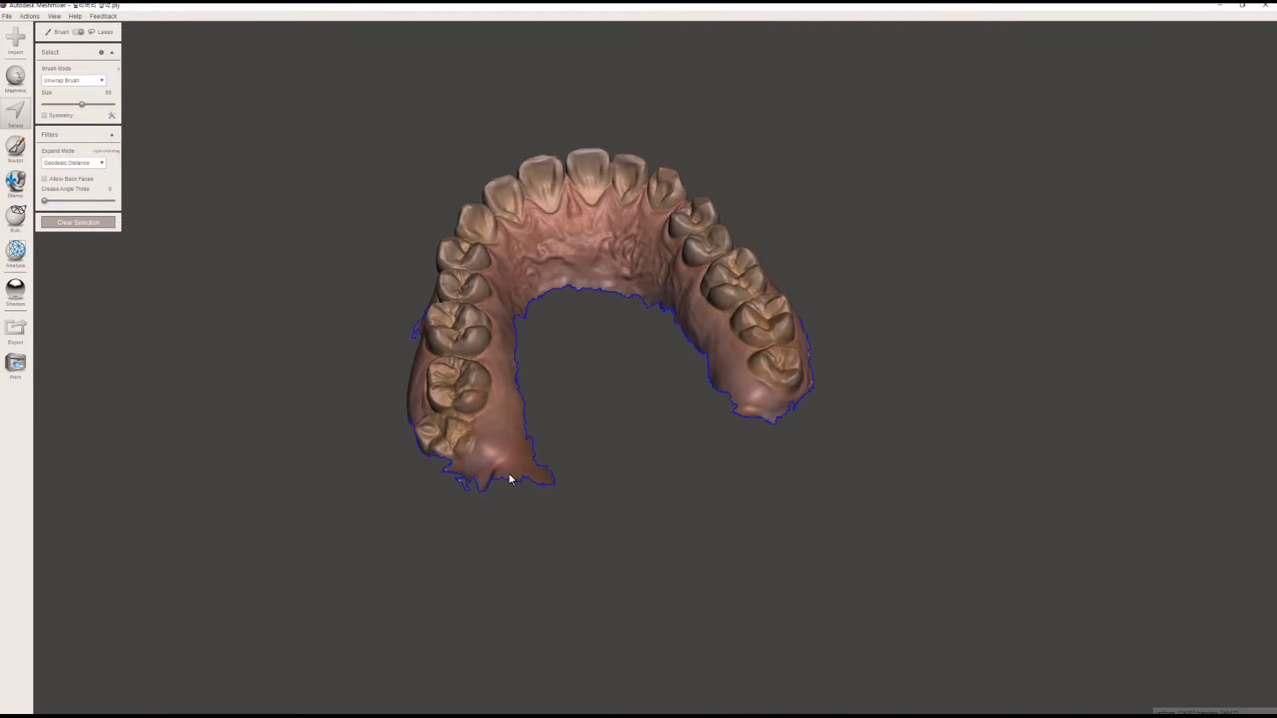
{"action": "mouse_move", "coordinate": [429, 461]}
{"action": "left_mouse_down"}
{"action": "mouse_move", "coordinate": [556, 458]}
{"action": "mouse_move", "coordinate": [501, 463]}
{"action": "mouse_move", "coordinate": [509, 375]}
{"action": "left_mouse_up"}
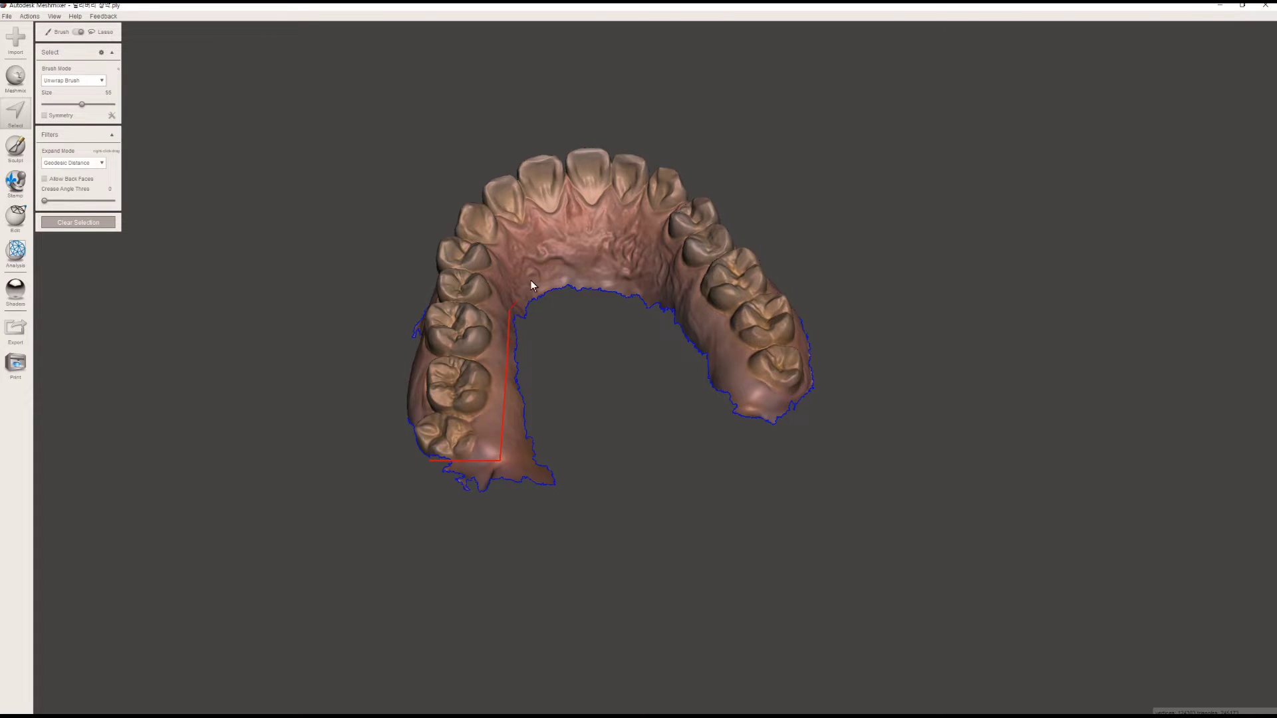
{"action": "left_click_drag", "start_coordinate": [581, 272], "coordinate": [669, 291]}
{"action": "mouse_move", "coordinate": [701, 332]}
{"action": "left_mouse_down"}
{"action": "mouse_move", "coordinate": [752, 408]}
{"action": "mouse_move", "coordinate": [840, 403]}
{"action": "mouse_move", "coordinate": [568, 609]}
{"action": "mouse_move", "coordinate": [432, 492]}
{"action": "mouse_move", "coordinate": [431, 460]}
{"action": "left_mouse_up"}
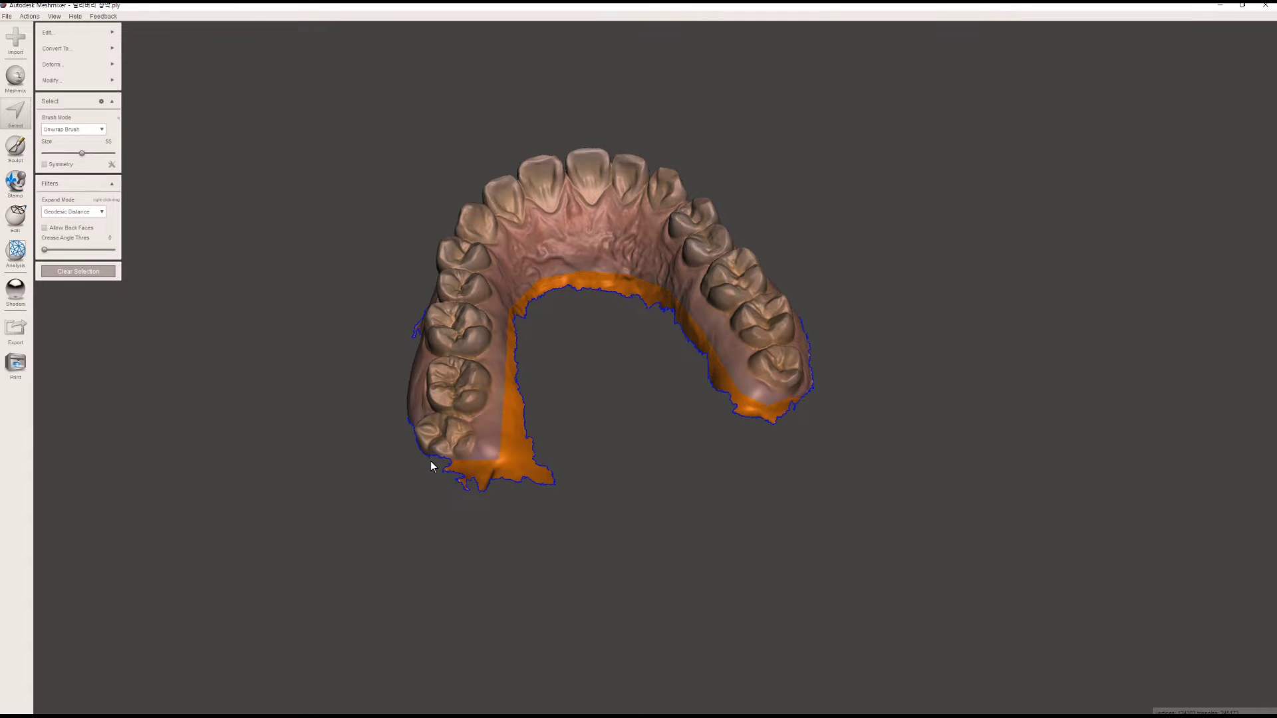
{"action": "right_click_drag", "start_coordinate": [611, 459], "coordinate": [613, 524]}
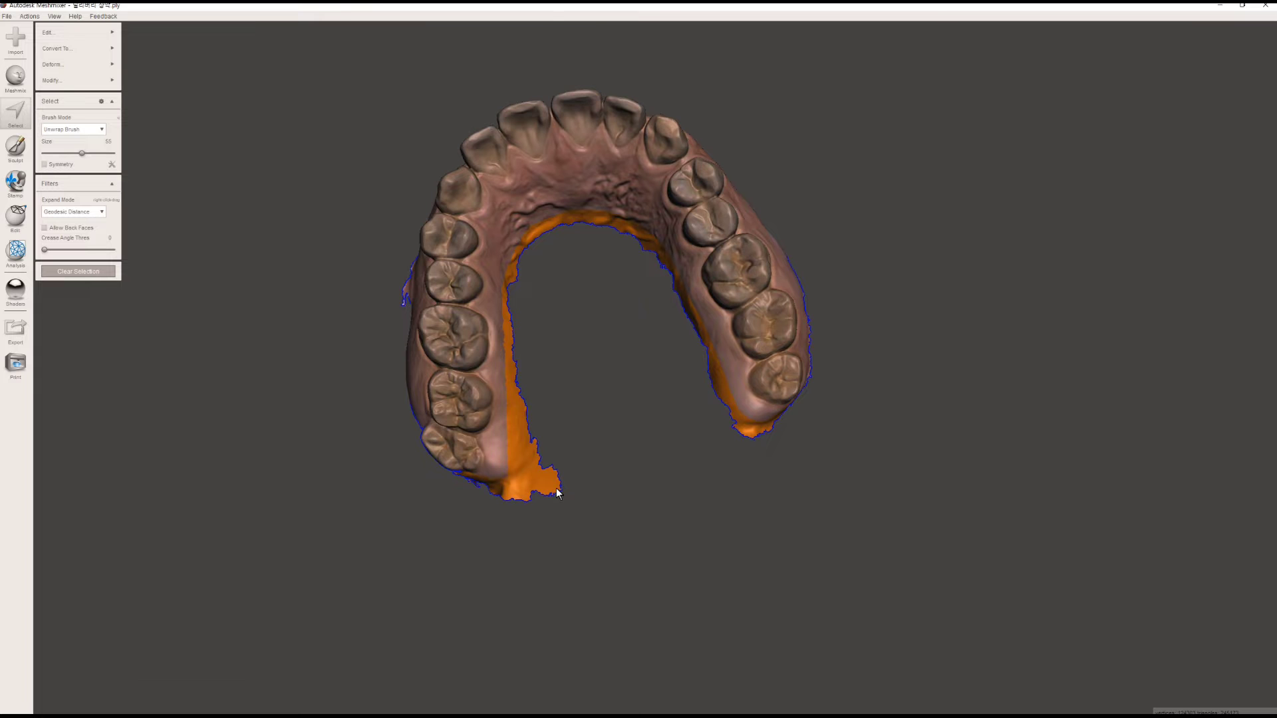
{"action": "key", "text": "Delete"}
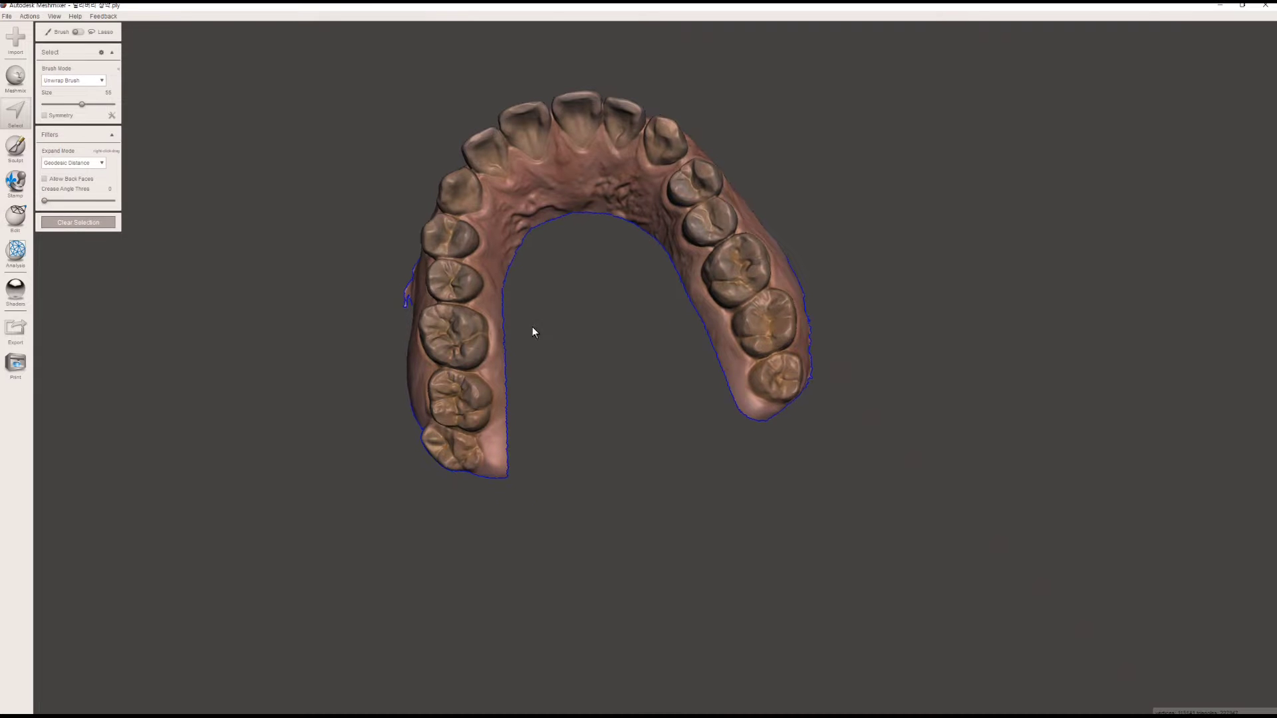
- Try lasso-selecting the ragged outer gum border below the premolars and molars on one side, and clear the selection
{"action": "right_click_drag", "start_coordinate": [533, 330], "coordinate": [613, 586]}
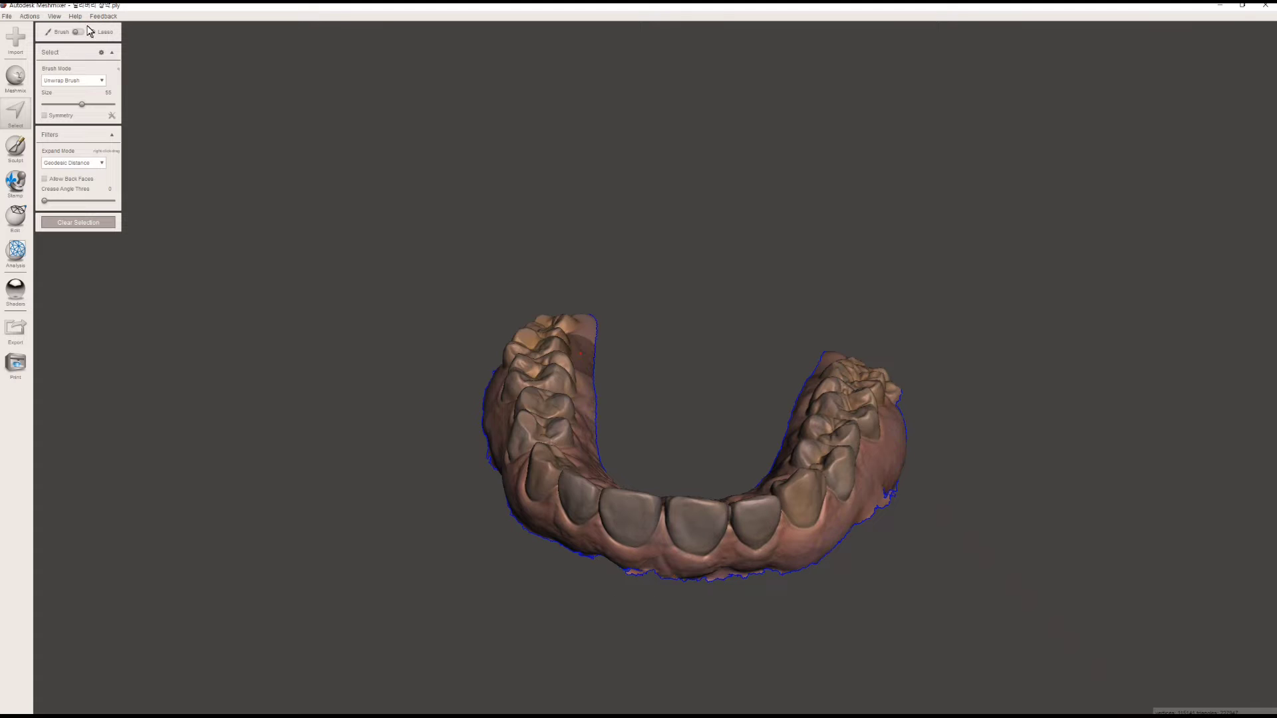
{"action": "mouse_move", "coordinate": [776, 517]}
{"action": "right_mouse_down"}
{"action": "mouse_move", "coordinate": [747, 524]}
{"action": "mouse_move", "coordinate": [756, 563]}
{"action": "right_mouse_up"}
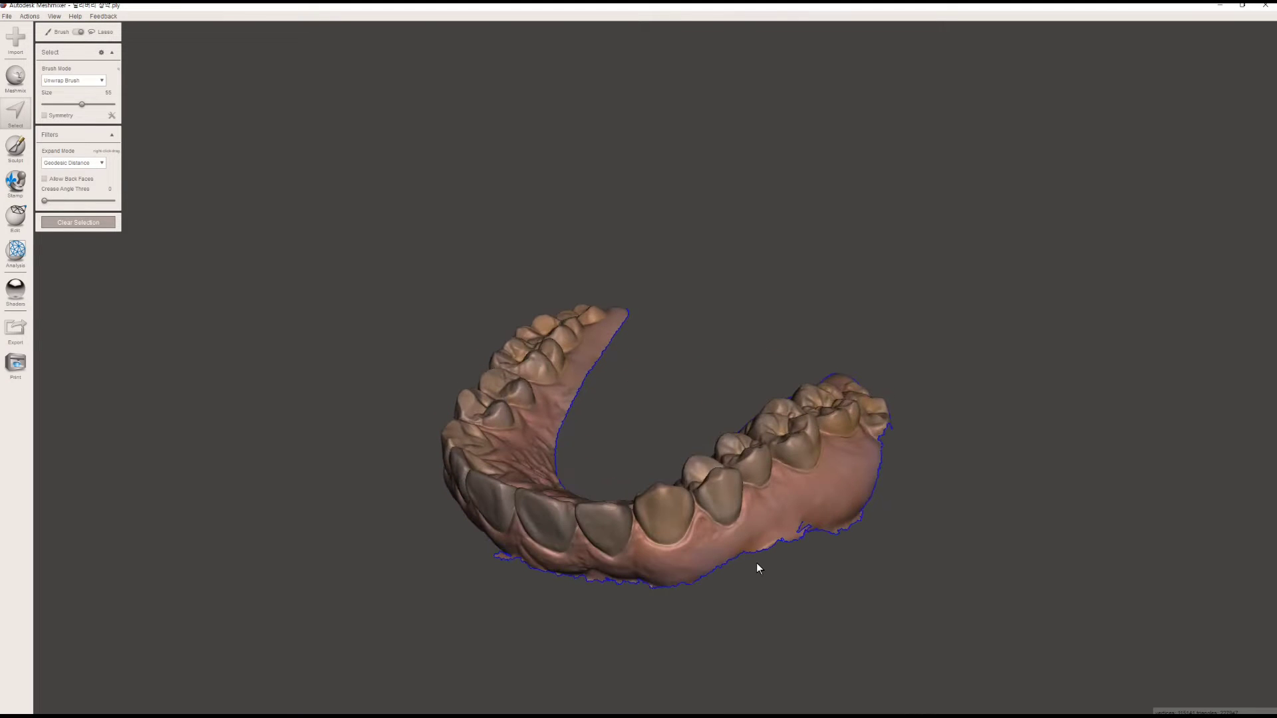
{"action": "left_click_drag", "start_coordinate": [751, 570], "coordinate": [817, 512]}
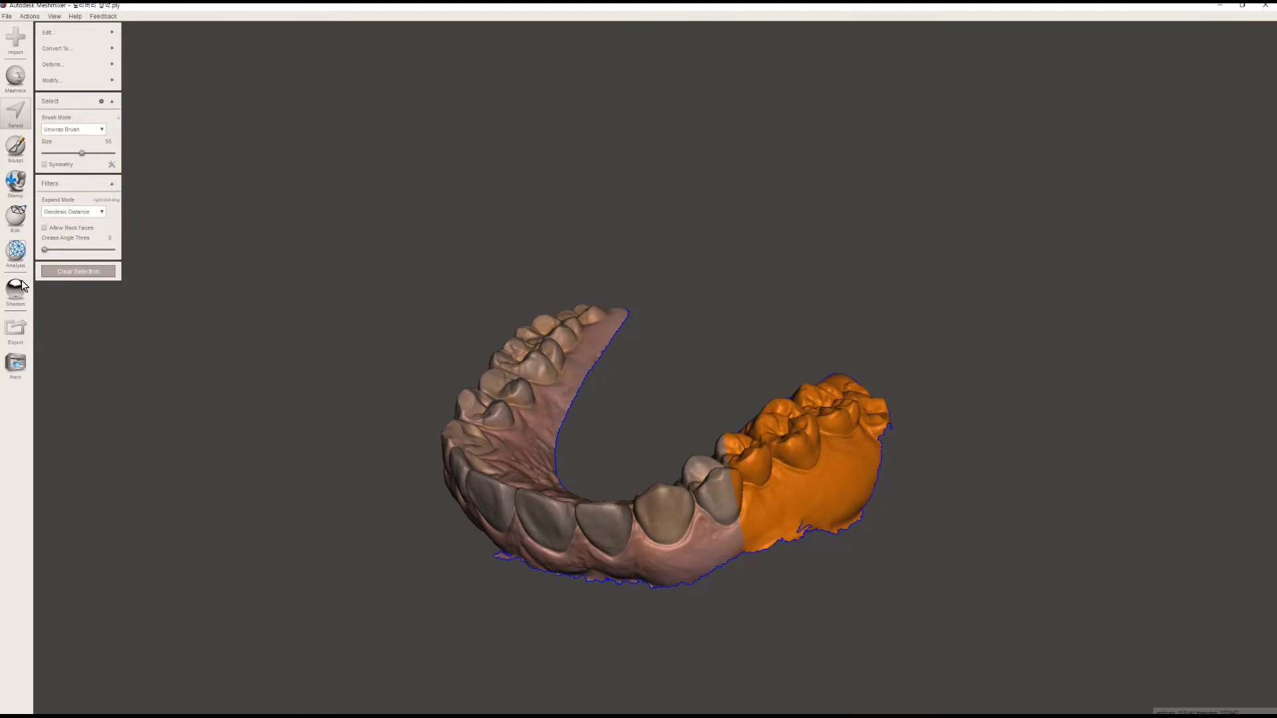
{"action": "left_click", "coordinate": [76, 272]}
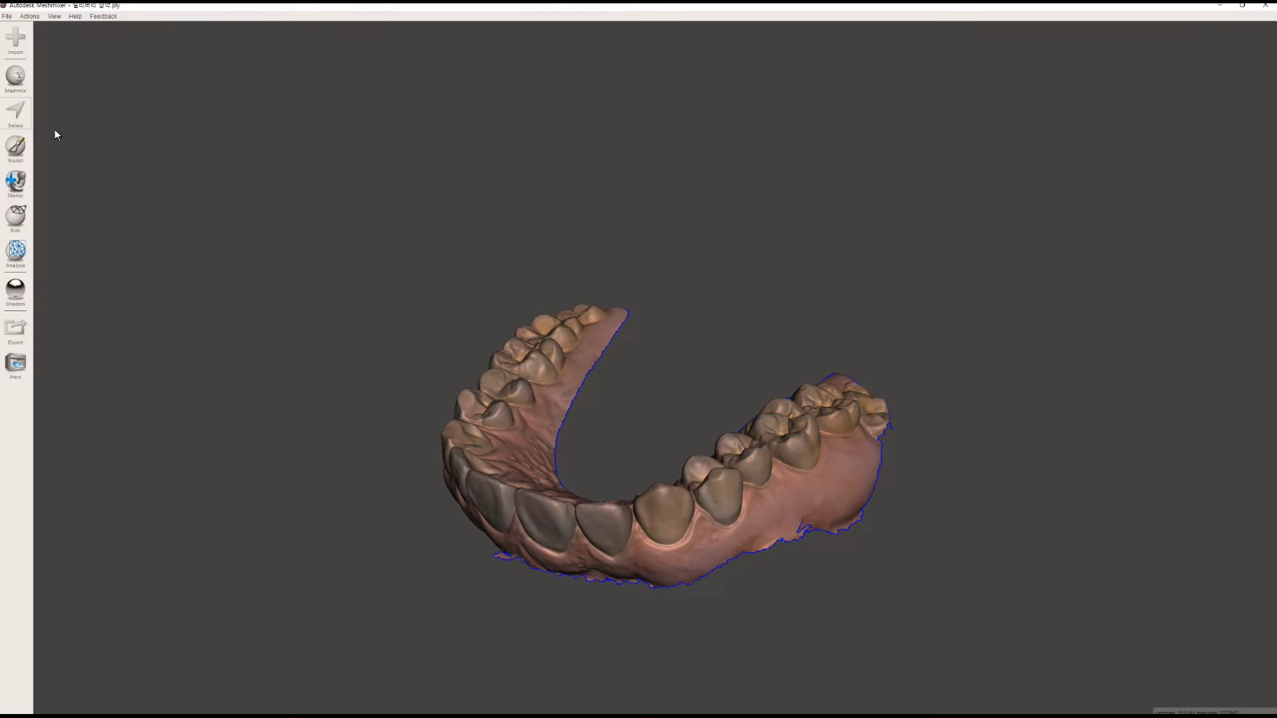
{"action": "right_click_drag", "start_coordinate": [555, 372], "coordinate": [505, 266]}
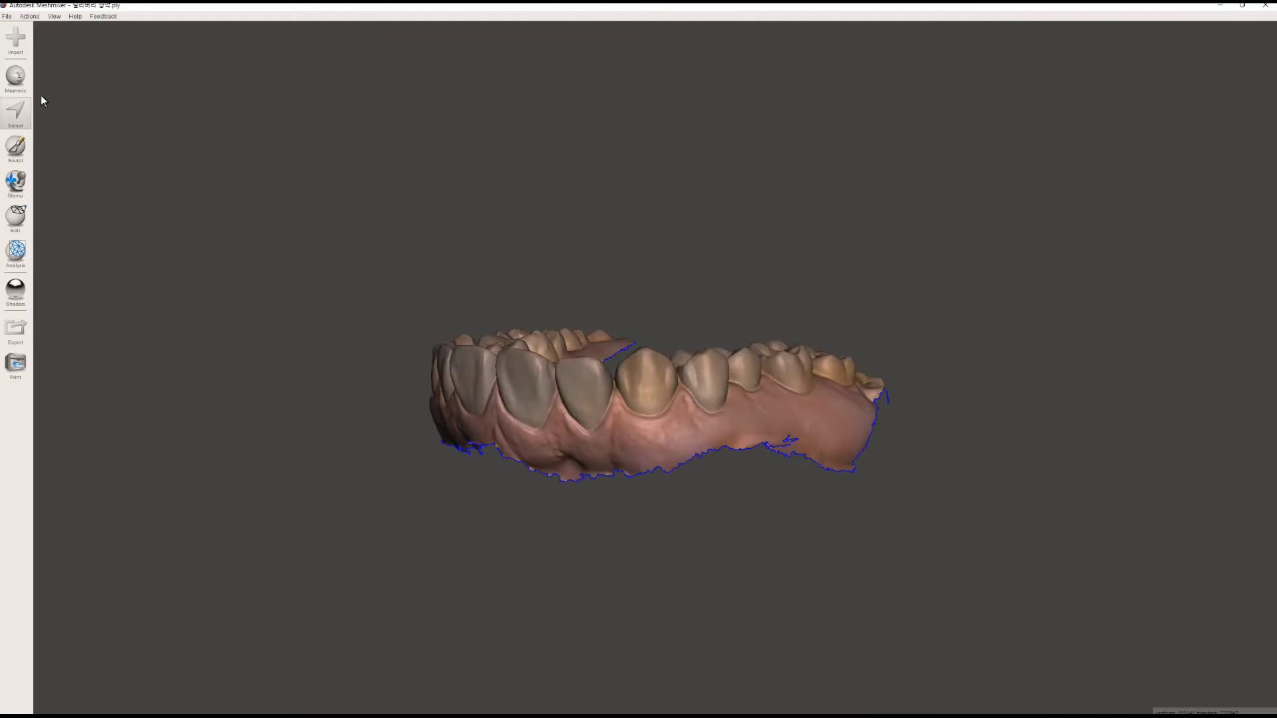
{"action": "left_click", "coordinate": [15, 112]}
{"action": "right_click_drag", "start_coordinate": [730, 511], "coordinate": [763, 523]}
{"action": "left_click_drag", "start_coordinate": [678, 478], "coordinate": [736, 442]}
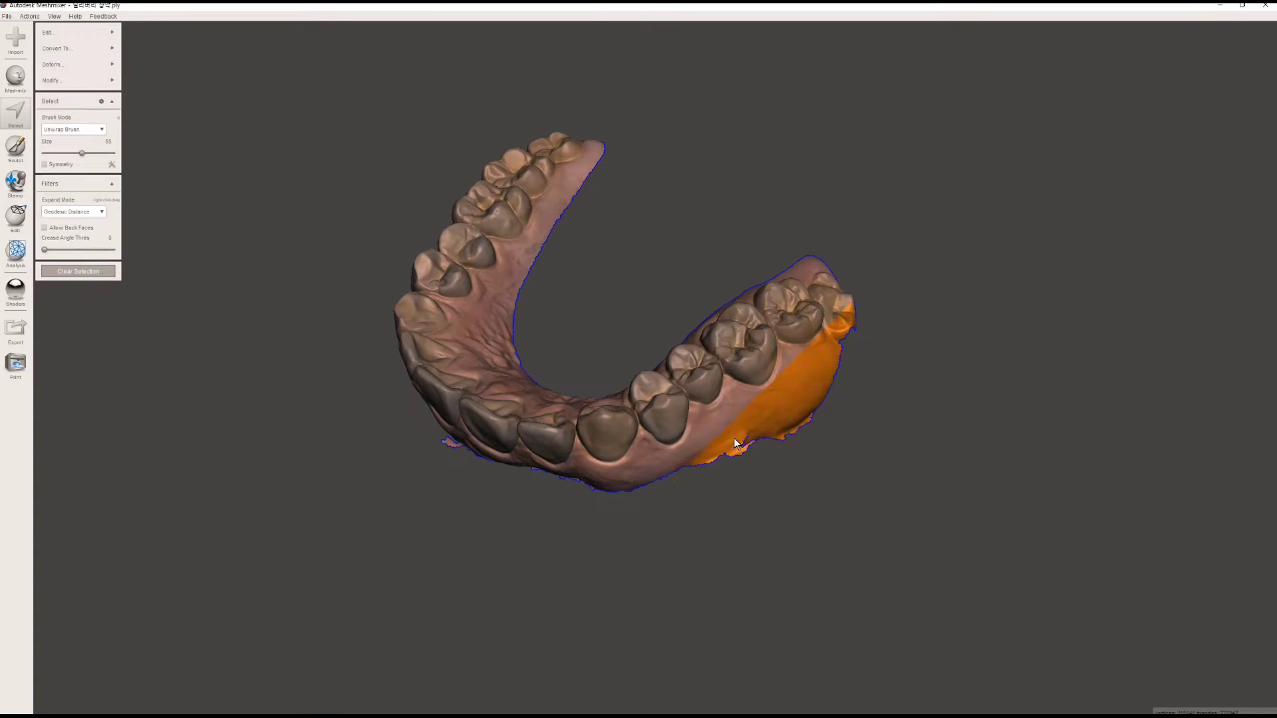
{"action": "left_click", "coordinate": [63, 271]}
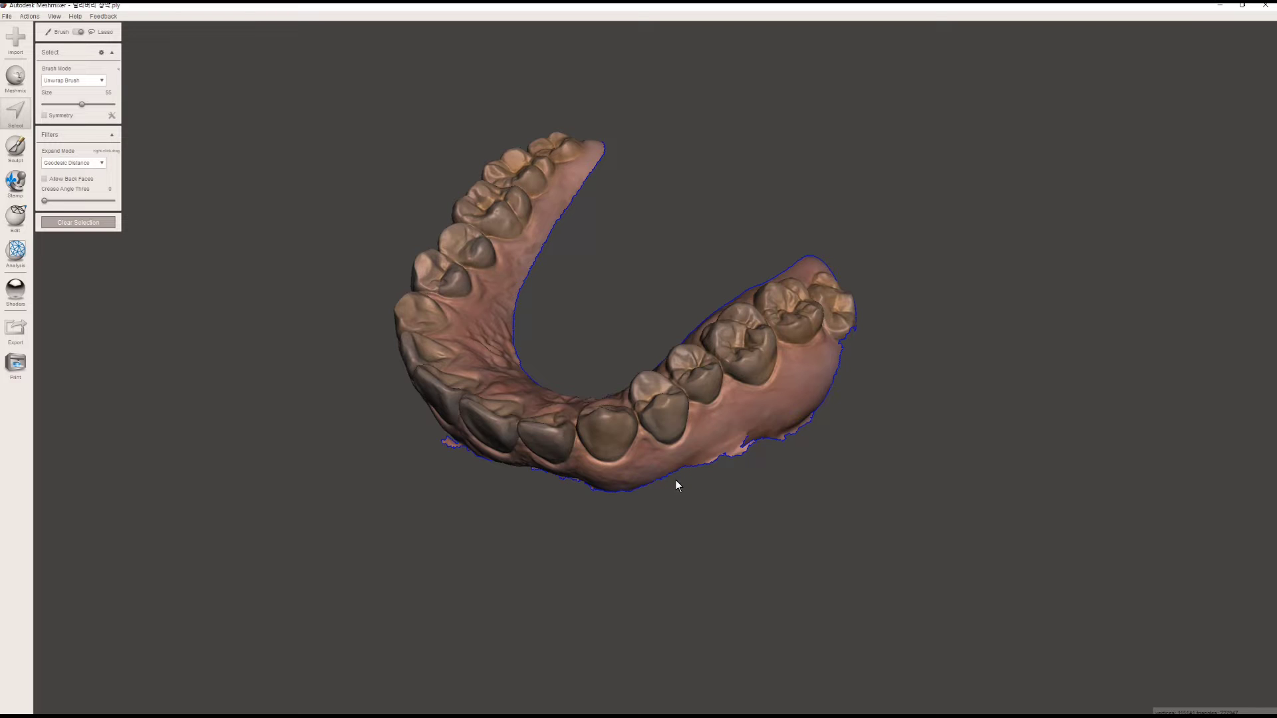
- Lasso-select a narrow strip of the ragged outer gum border below the premolars and molars on one side, and delete it
{"action": "mouse_move", "coordinate": [673, 479]}
{"action": "left_mouse_down"}
{"action": "mouse_move", "coordinate": [793, 414]}
{"action": "mouse_move", "coordinate": [752, 498]}
{"action": "left_mouse_up"}
{"action": "left_click_drag", "start_coordinate": [673, 477], "coordinate": [673, 479]}
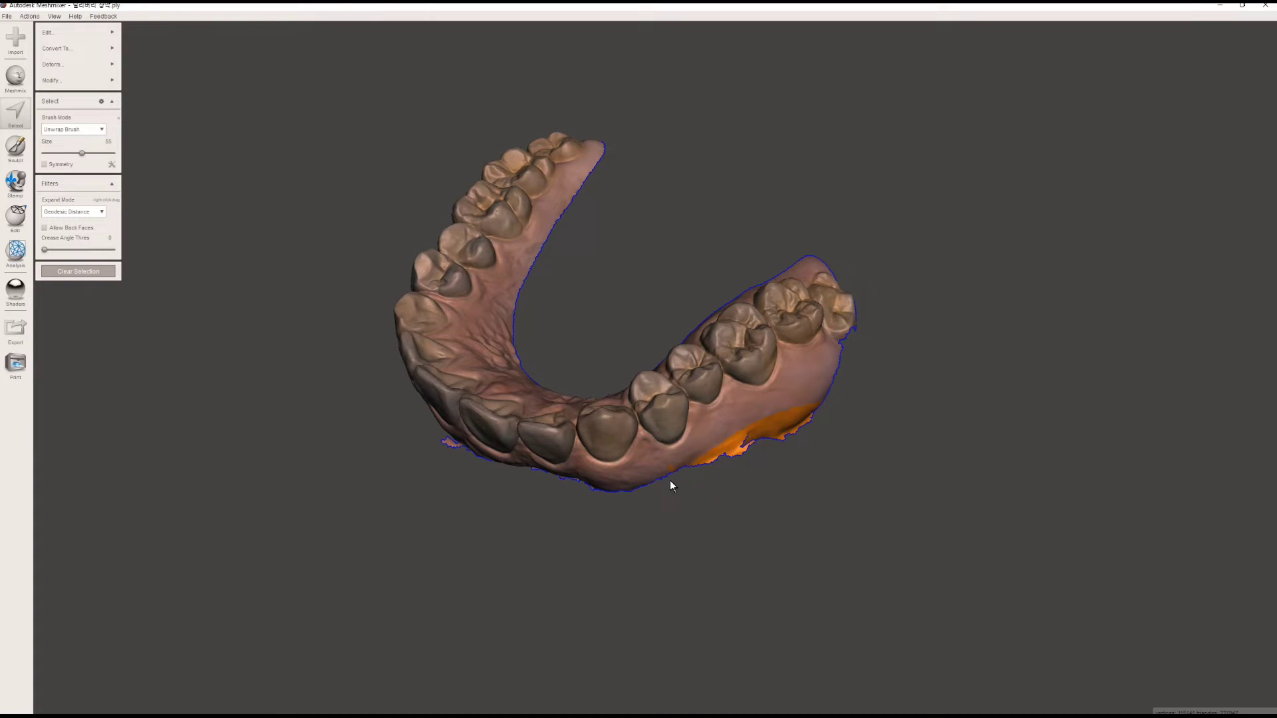
{"action": "key", "text": "Delete"}
- Reduce the Unwrap Brush size to 14 and select the band of faces along the jagged inner palatal border
{"action": "mouse_move", "coordinate": [670, 487]}
{"action": "right_mouse_down"}
{"action": "mouse_move", "coordinate": [678, 445]}
{"action": "mouse_move", "coordinate": [734, 424]}
{"action": "mouse_move", "coordinate": [678, 436]}
{"action": "mouse_move", "coordinate": [673, 396]}
{"action": "mouse_move", "coordinate": [861, 426]}
{"action": "mouse_move", "coordinate": [898, 493]}
{"action": "mouse_move", "coordinate": [724, 485]}
{"action": "mouse_move", "coordinate": [737, 444]}
{"action": "right_mouse_up"}
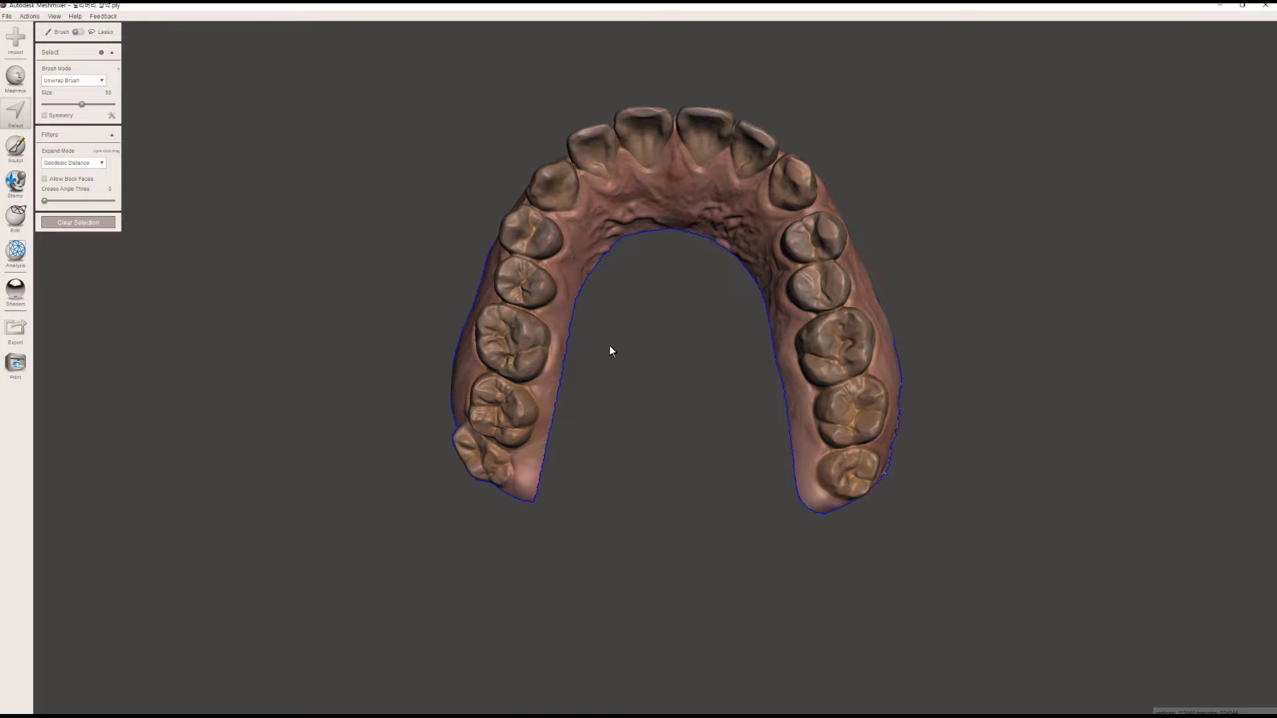
{"action": "mouse_move", "coordinate": [646, 231]}
{"action": "right_mouse_down"}
{"action": "mouse_move", "coordinate": [625, 278]}
{"action": "mouse_move", "coordinate": [649, 281]}
{"action": "mouse_move", "coordinate": [648, 250]}
{"action": "right_mouse_up"}
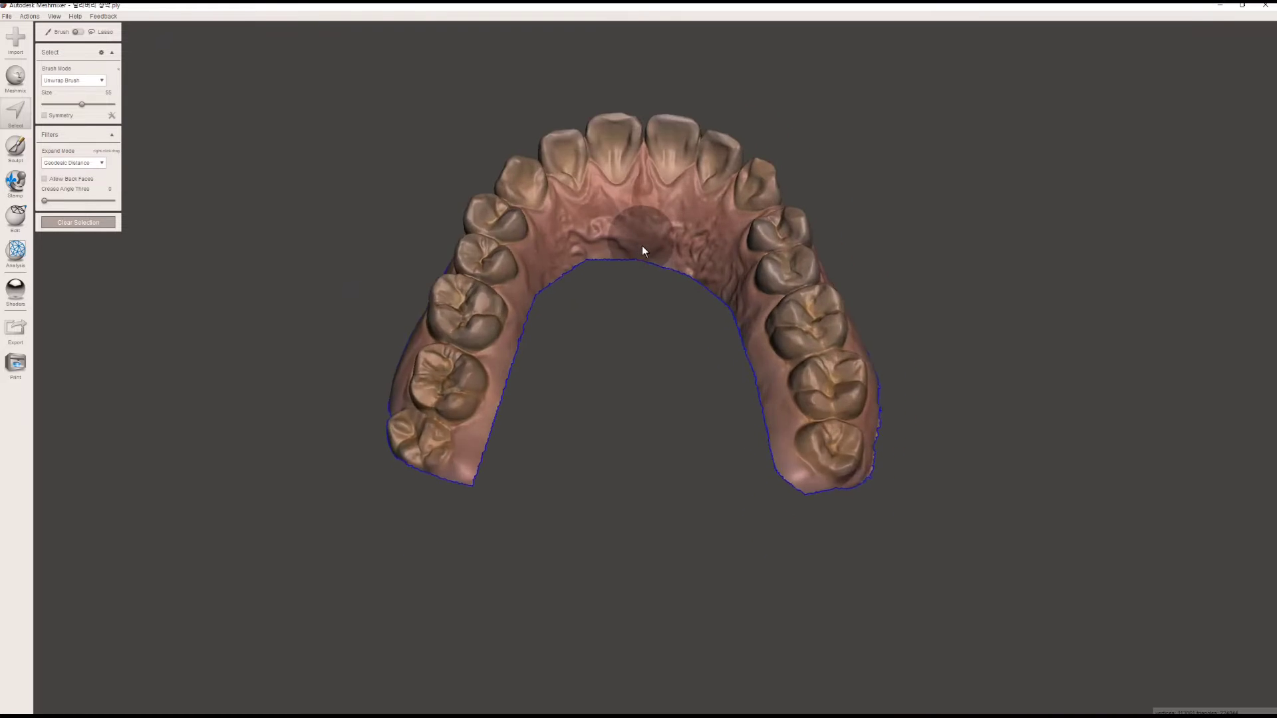
{"action": "scroll", "coordinate": [643, 220], "scroll_direction": "up", "scroll_amount": 5}
{"action": "middle_click_drag", "start_coordinate": [642, 196], "coordinate": [616, 321]}
{"action": "right_click_drag", "start_coordinate": [616, 321], "coordinate": [625, 244]}
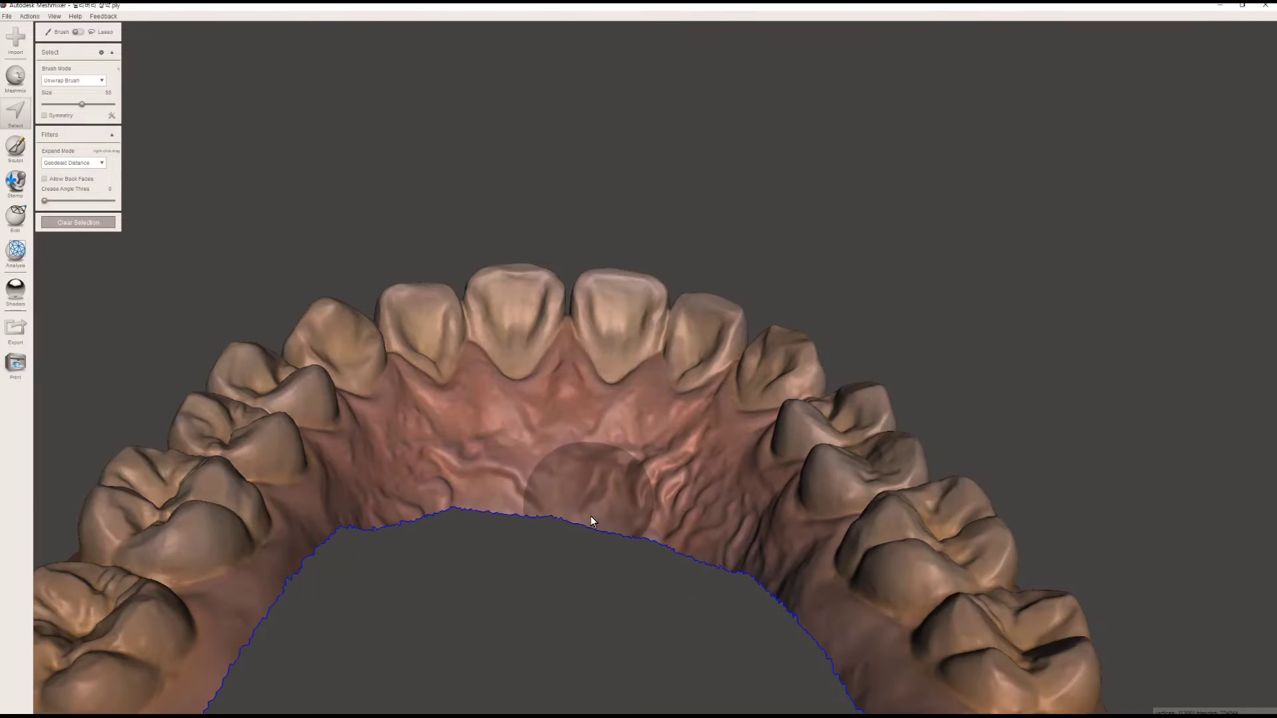
{"action": "scroll", "coordinate": [588, 545], "scroll_direction": "up", "scroll_amount": 4}
{"action": "middle_click_drag", "start_coordinate": [584, 578], "coordinate": [621, 399]}
{"action": "scroll", "coordinate": [621, 419], "scroll_direction": "up", "scroll_amount": 4}
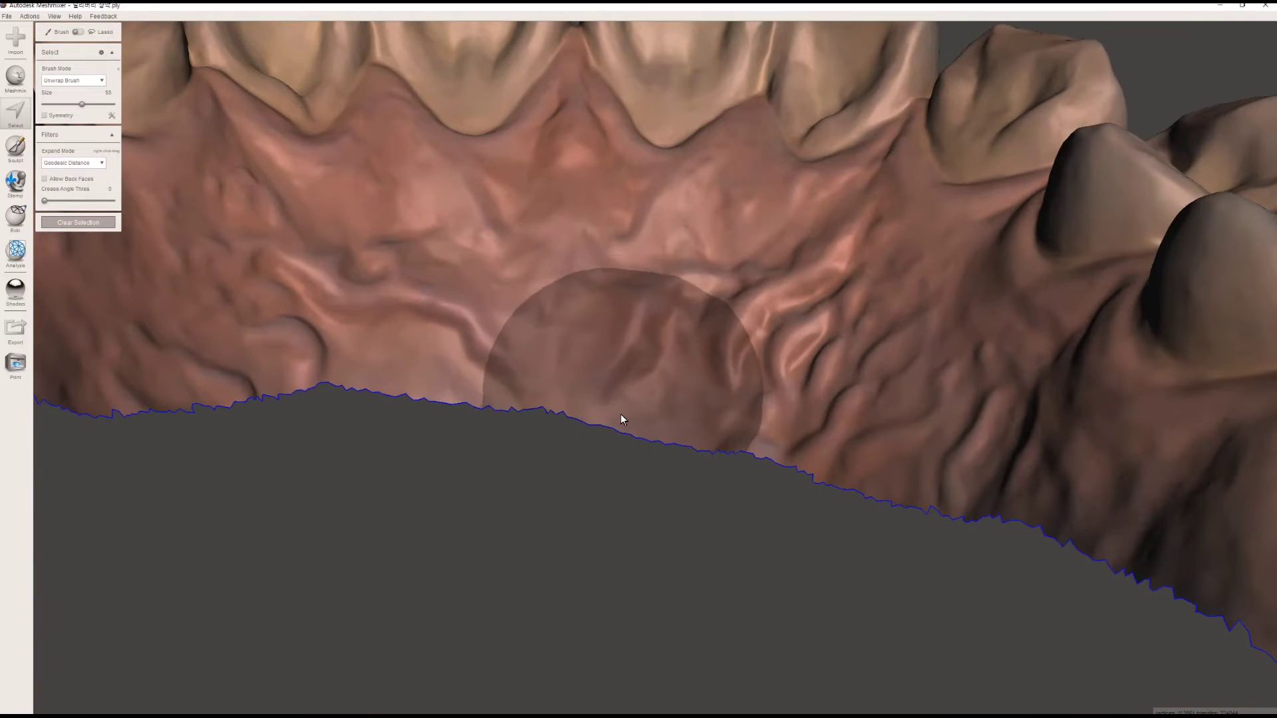
{"action": "scroll", "coordinate": [623, 418], "scroll_direction": "up", "scroll_amount": 3}
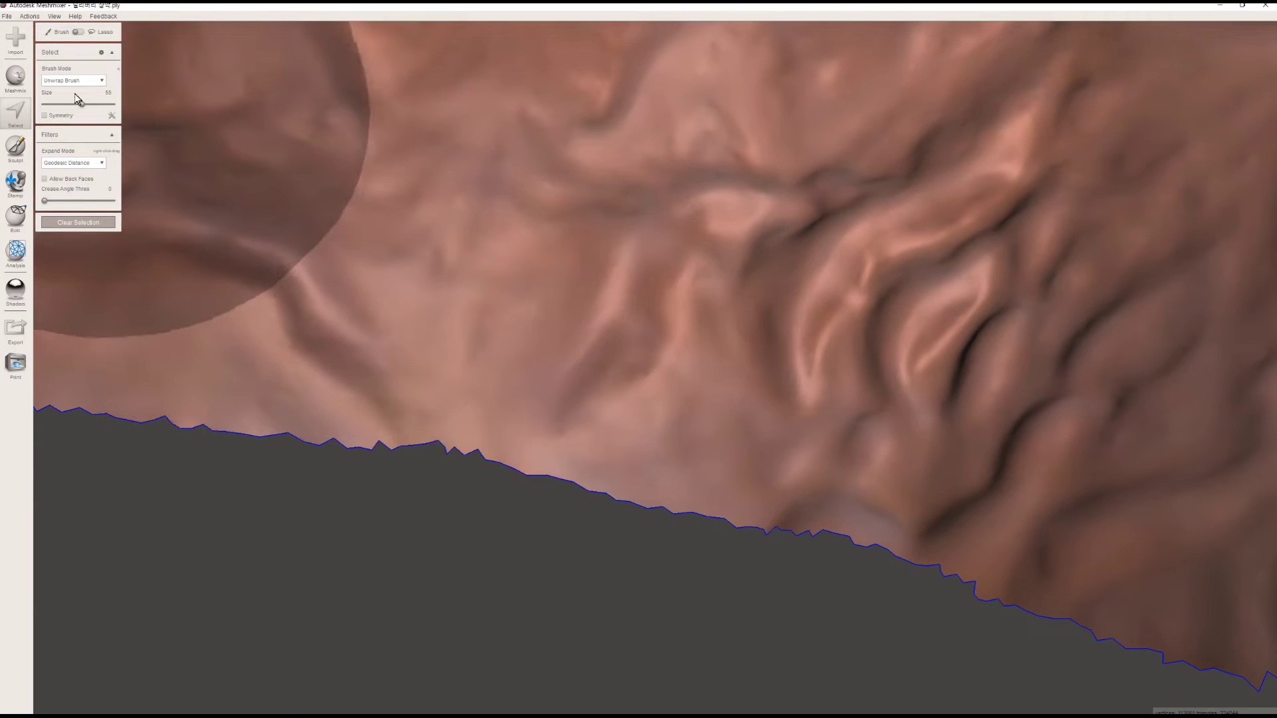
{"action": "left_click_drag", "start_coordinate": [62, 104], "coordinate": [54, 104]}
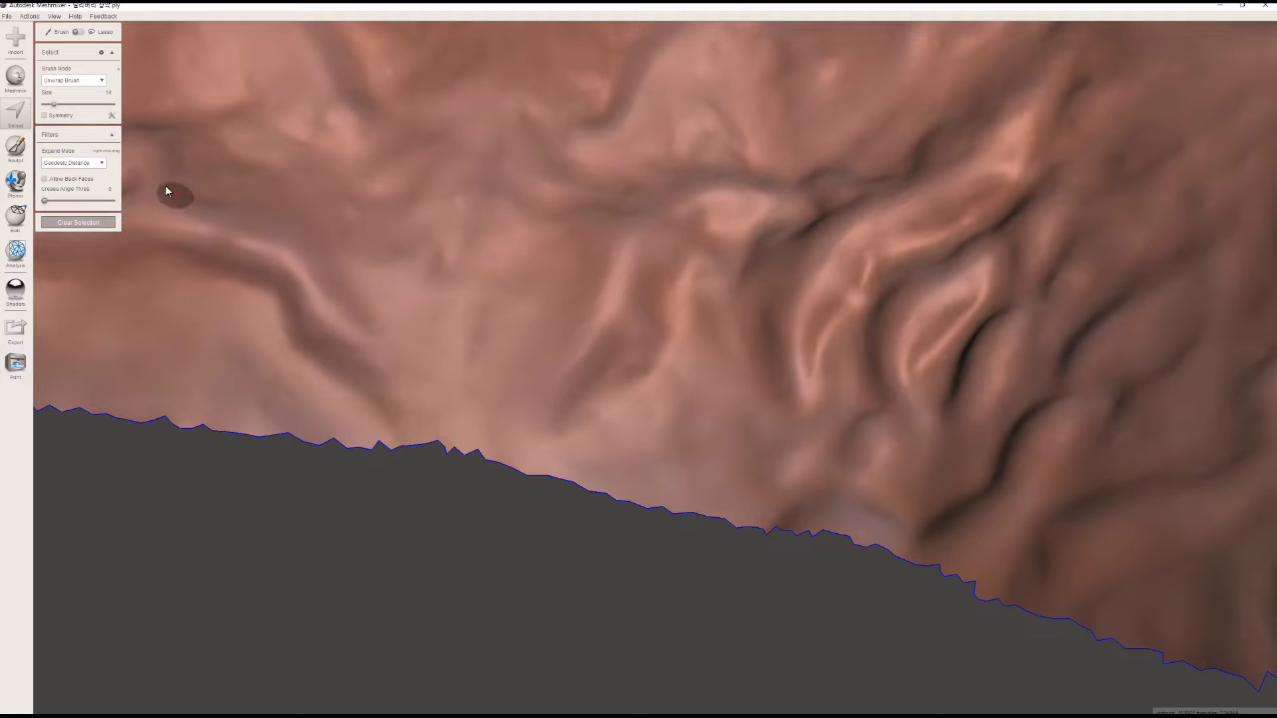
{"action": "left_click", "coordinate": [505, 465]}
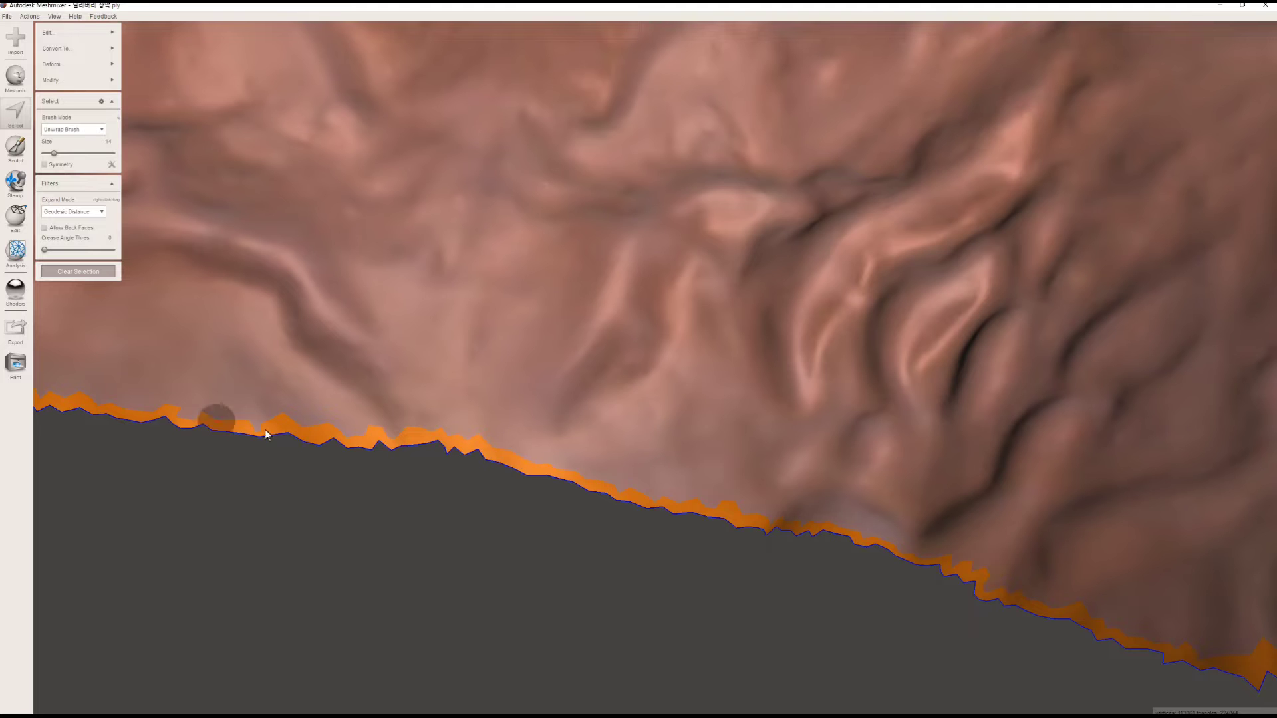
{"action": "scroll", "coordinate": [691, 449], "scroll_direction": "down", "scroll_amount": 3}
{"action": "scroll", "coordinate": [628, 406], "scroll_direction": "up", "scroll_amount": 8}
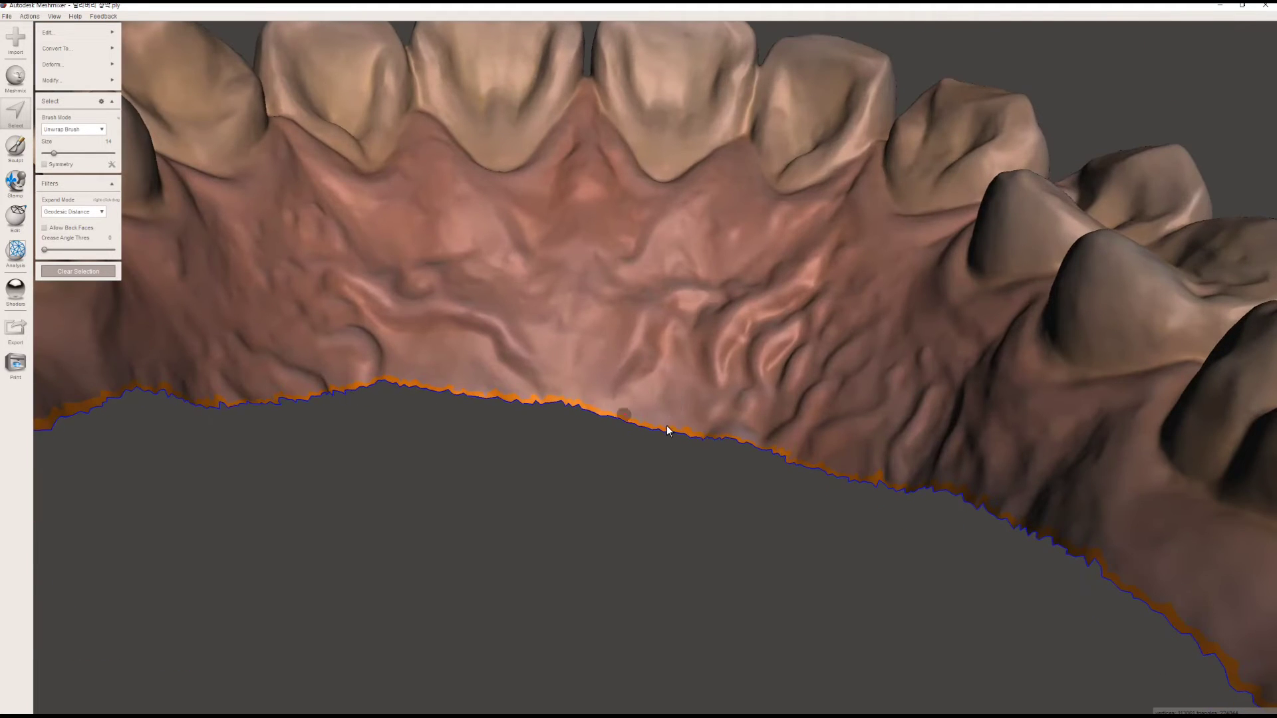
- Extend the selection to the entire arch mesh, inspect it from the front, and clear the selection
{"action": "double_click", "coordinate": [541, 324]}
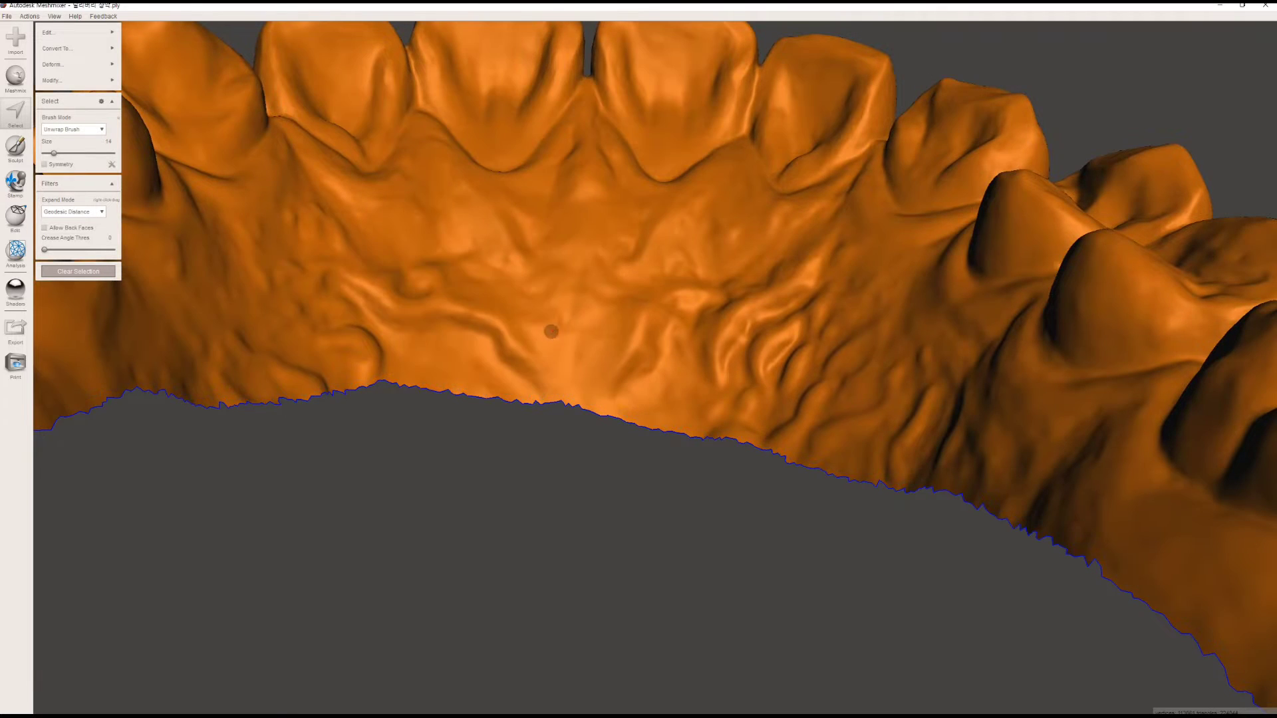
{"action": "scroll", "coordinate": [464, 272], "scroll_direction": "down", "scroll_amount": 6}
{"action": "scroll", "coordinate": [464, 266], "scroll_direction": "down", "scroll_amount": 5}
{"action": "right_click_drag", "start_coordinate": [465, 266], "coordinate": [702, 345]}
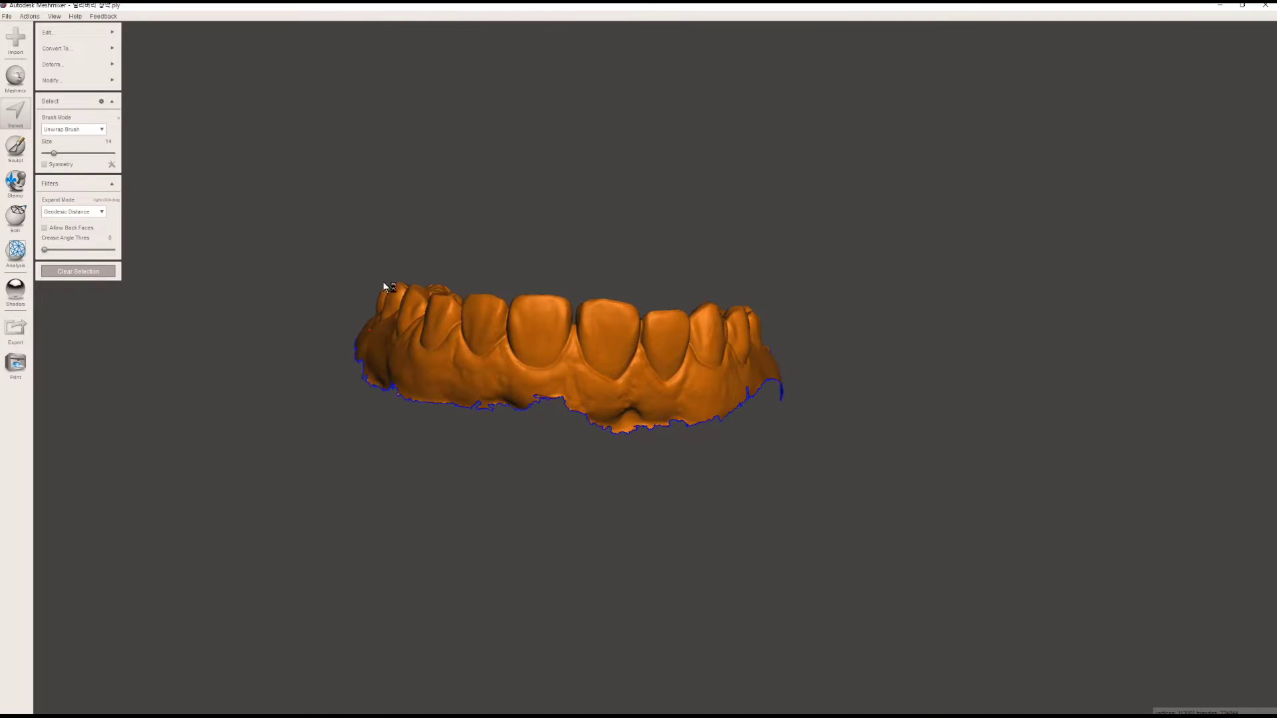
{"action": "right_click_drag", "start_coordinate": [718, 423], "coordinate": [669, 473]}
{"action": "left_click", "coordinate": [73, 270]}
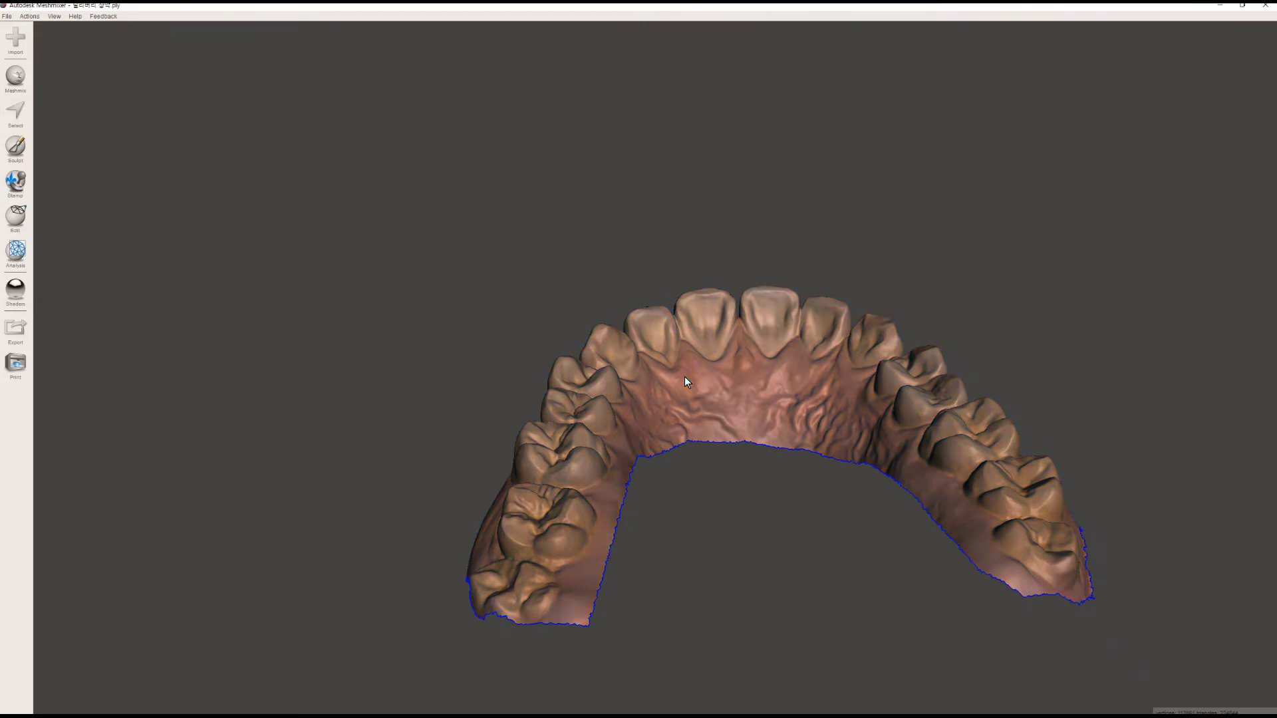
- Reopen the selection tool and select the thin band of faces along the arch's open border
{"action": "middle_click_drag", "start_coordinate": [671, 371], "coordinate": [119, 166]}
{"action": "left_click", "coordinate": [15, 111]}
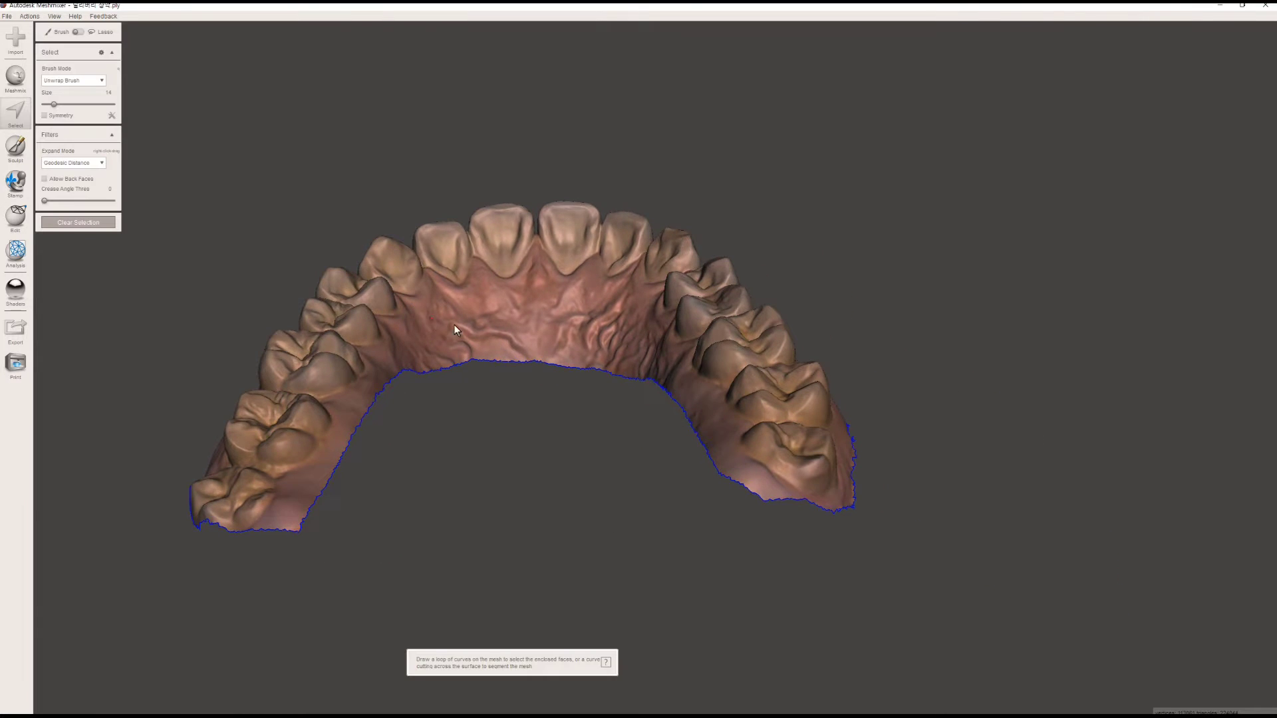
{"action": "scroll", "coordinate": [533, 314], "scroll_direction": "up", "scroll_amount": 10}
{"action": "scroll", "coordinate": [503, 349], "scroll_direction": "up", "scroll_amount": 3}
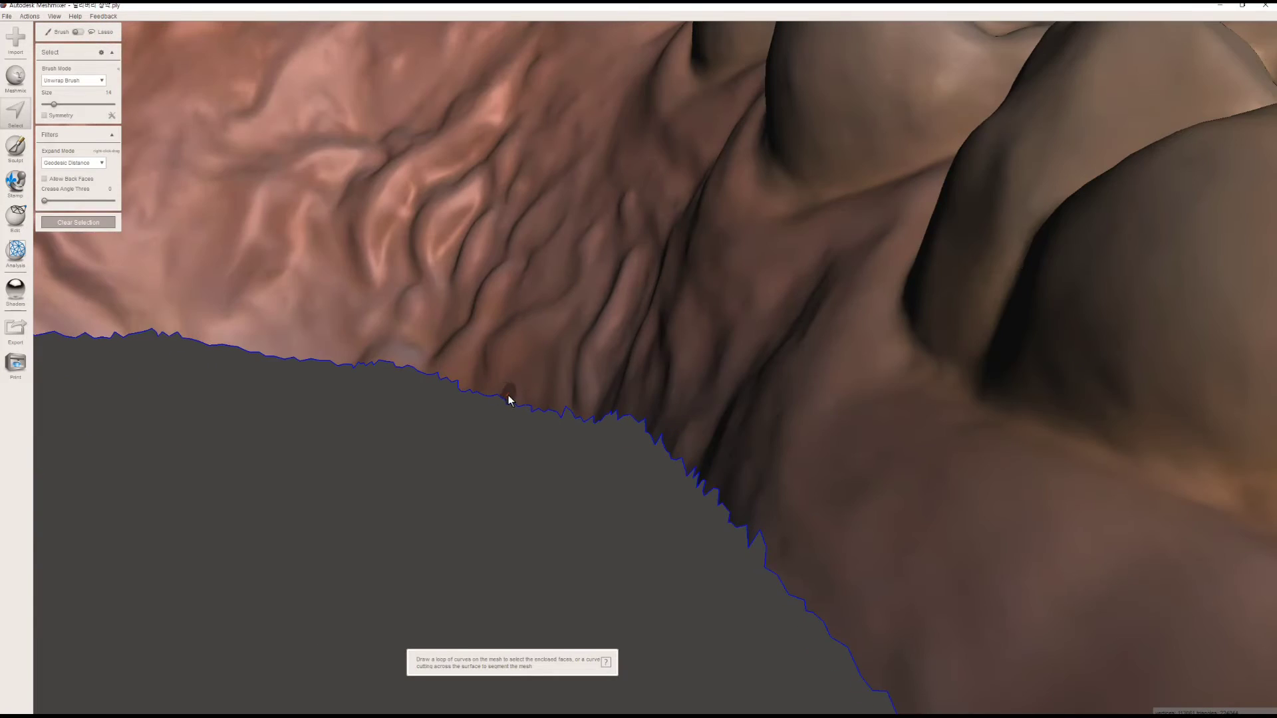
{"action": "left_click", "coordinate": [508, 403]}
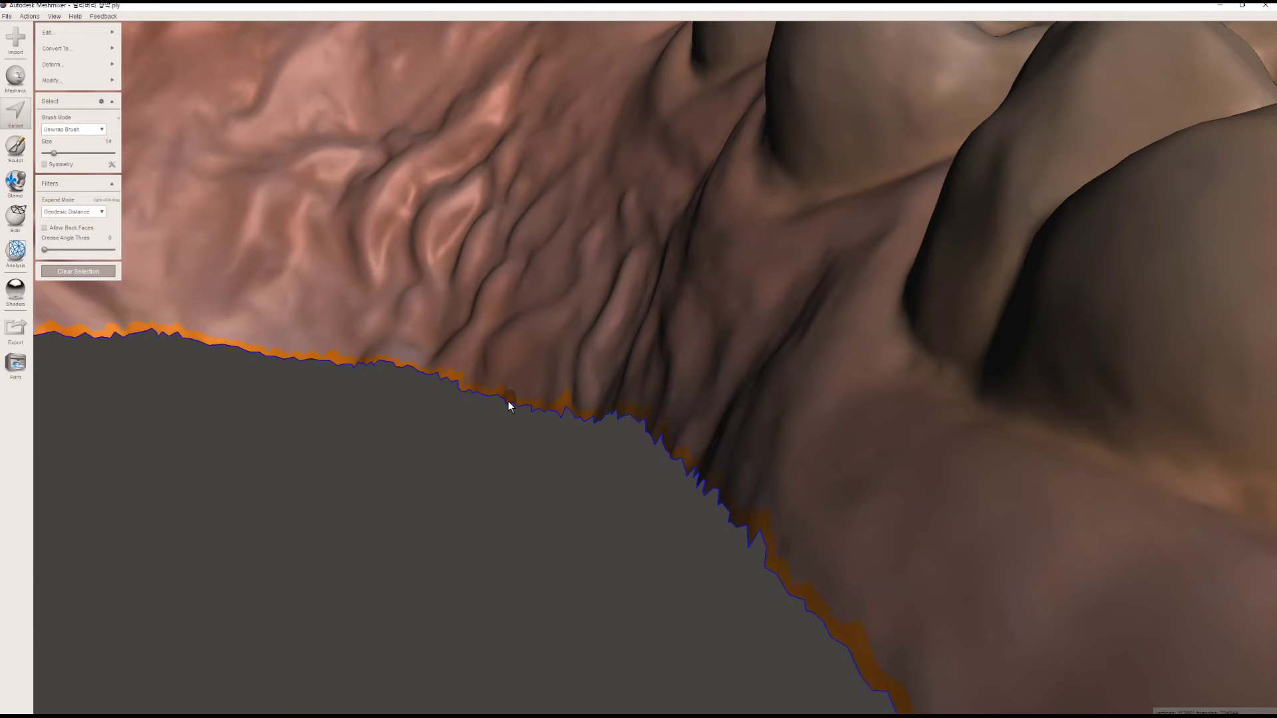
{"action": "scroll", "coordinate": [514, 352], "scroll_direction": "down", "scroll_amount": 10}
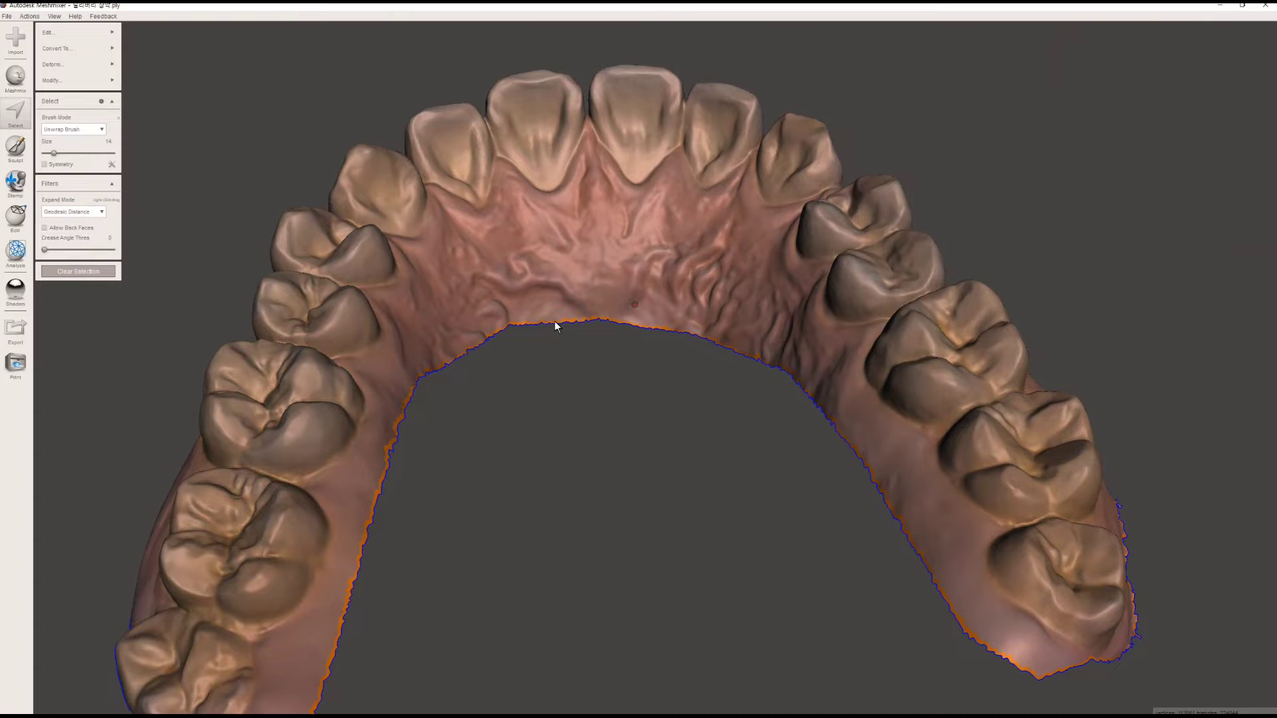
{"action": "scroll", "coordinate": [564, 308], "scroll_direction": "up", "scroll_amount": 10}
{"action": "scroll", "coordinate": [514, 210], "scroll_direction": "down", "scroll_amount": 10}
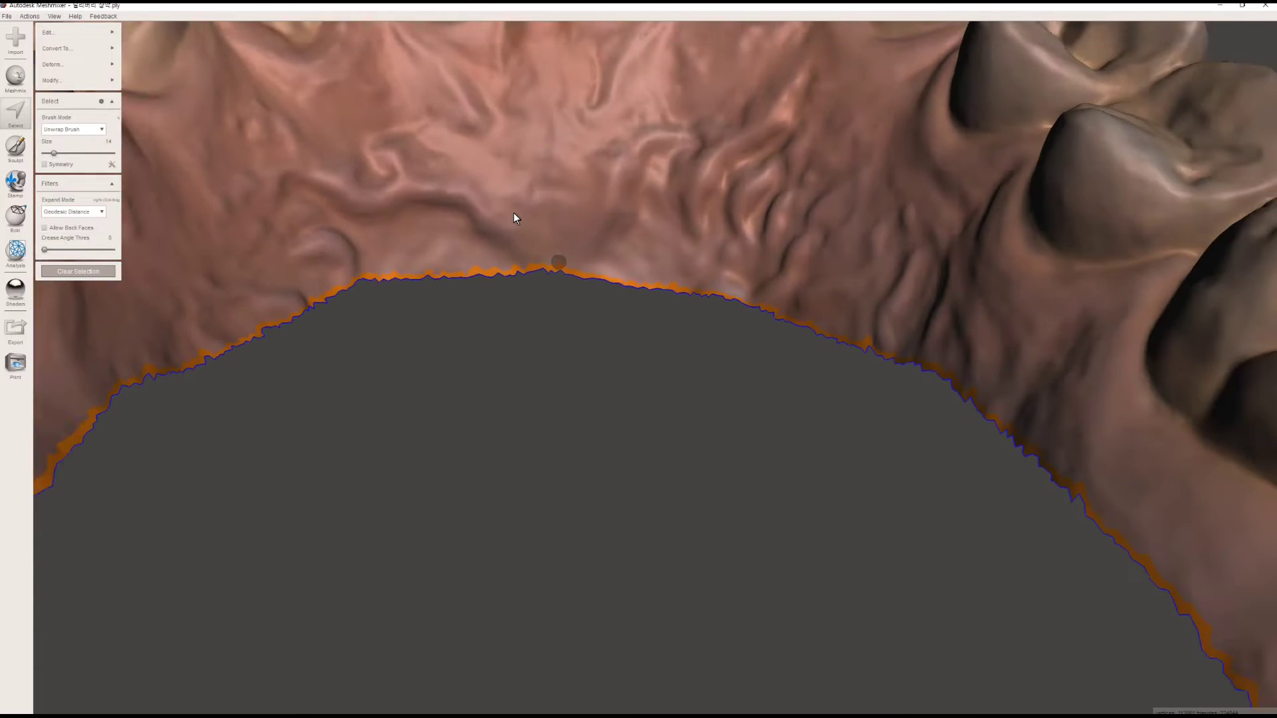
- Expand the border selection outward by two rings
{"action": "mouse_move", "coordinate": [49, 78]}
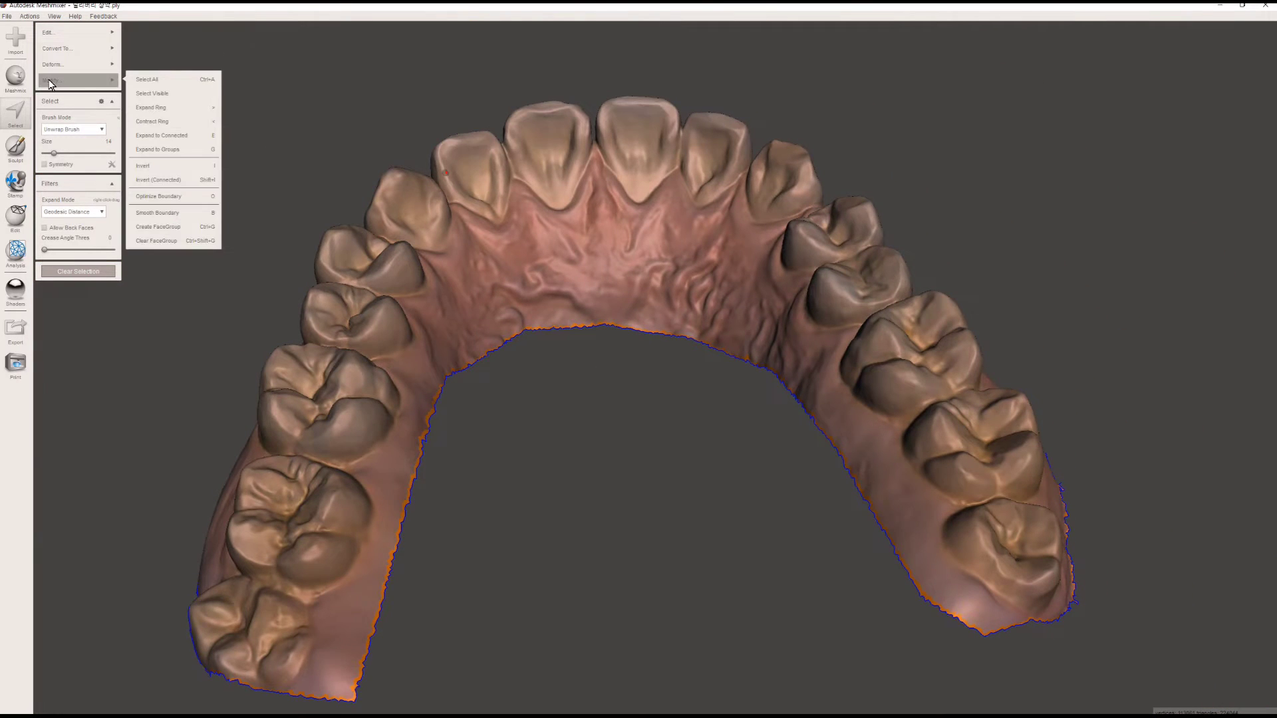
{"action": "left_click", "coordinate": [185, 107]}
{"action": "mouse_move", "coordinate": [103, 80]}
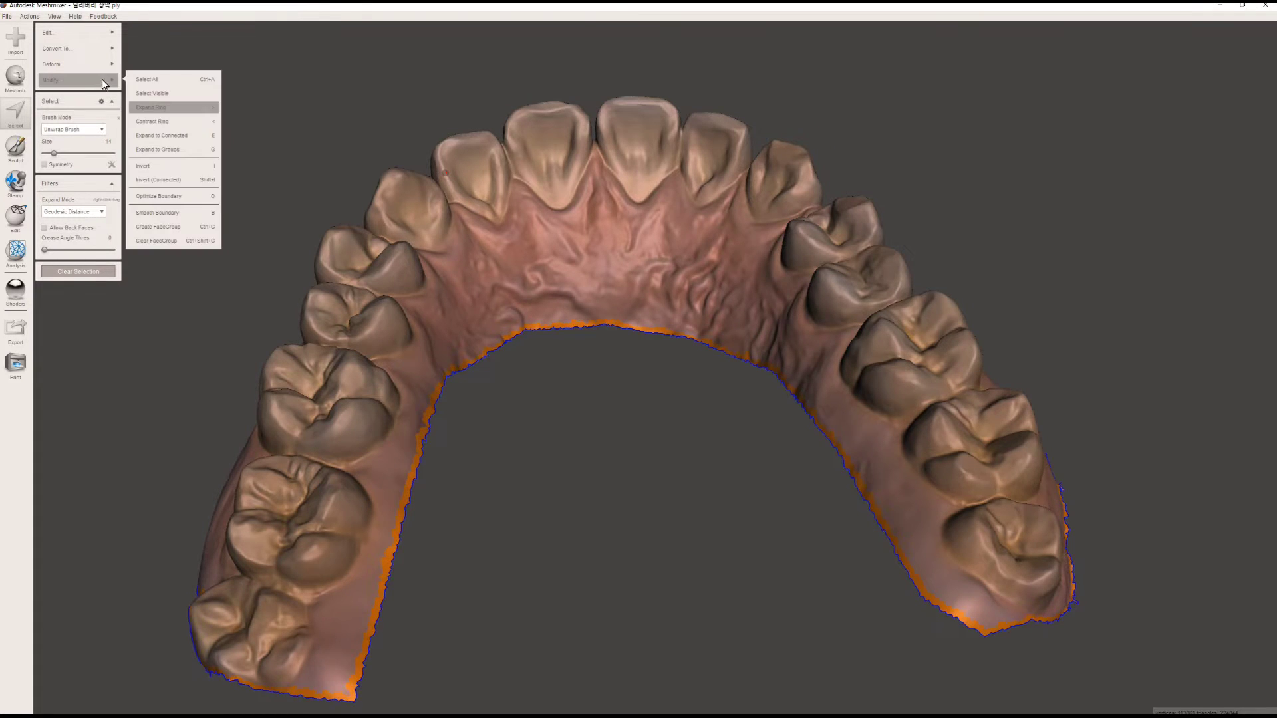
{"action": "left_click", "coordinate": [173, 107]}
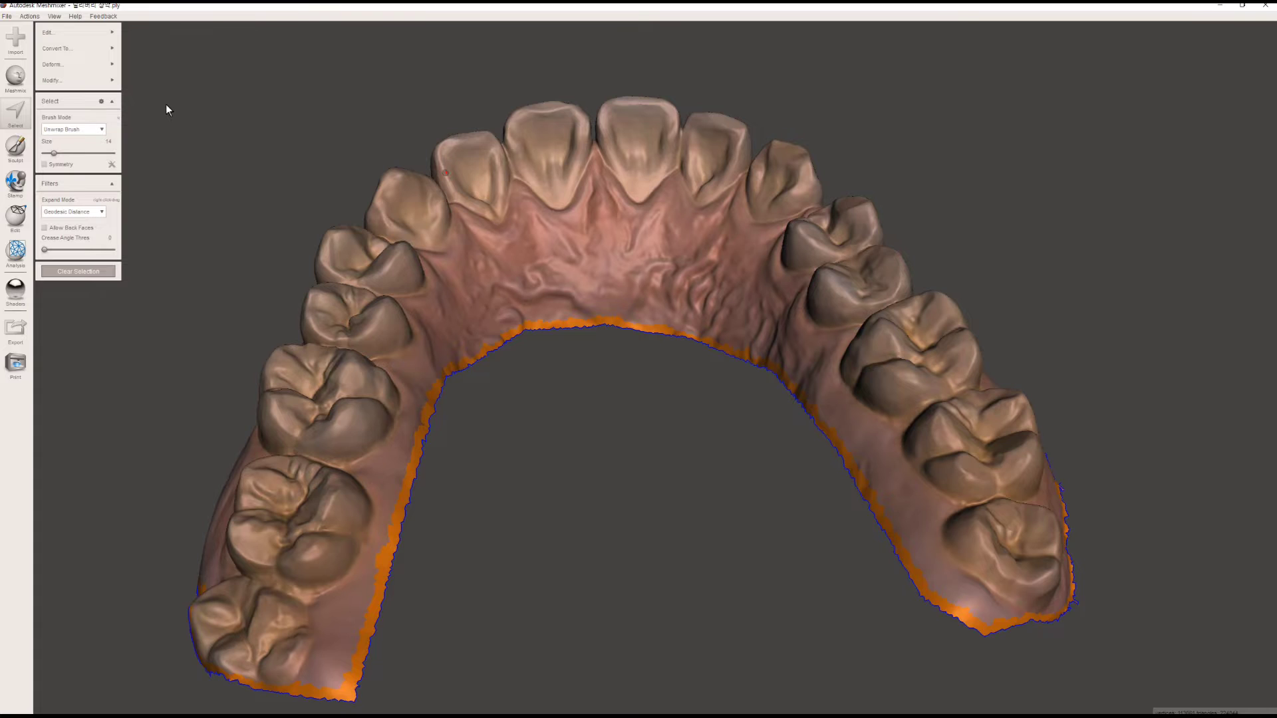
- Try Optimize Boundary and Smooth Boundary on the border selection, cancel the smoothing, and clear the selection
{"action": "mouse_move", "coordinate": [113, 79]}
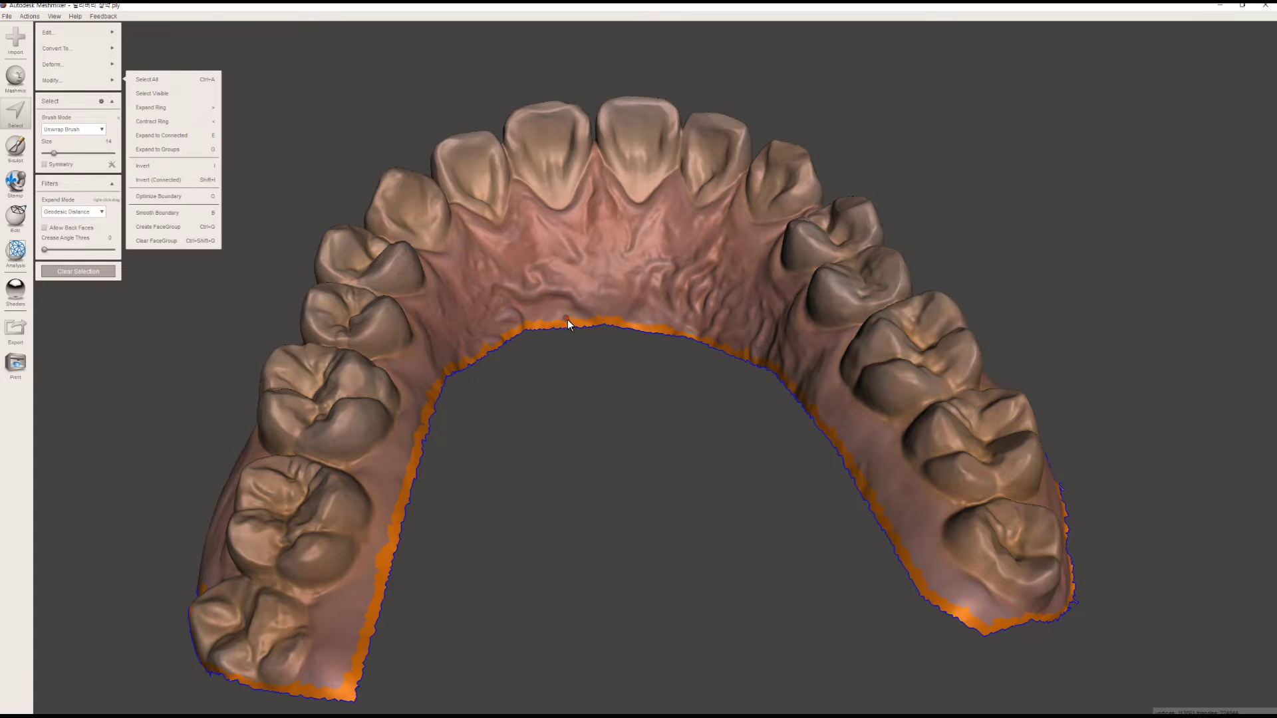
{"action": "left_click", "coordinate": [151, 195]}
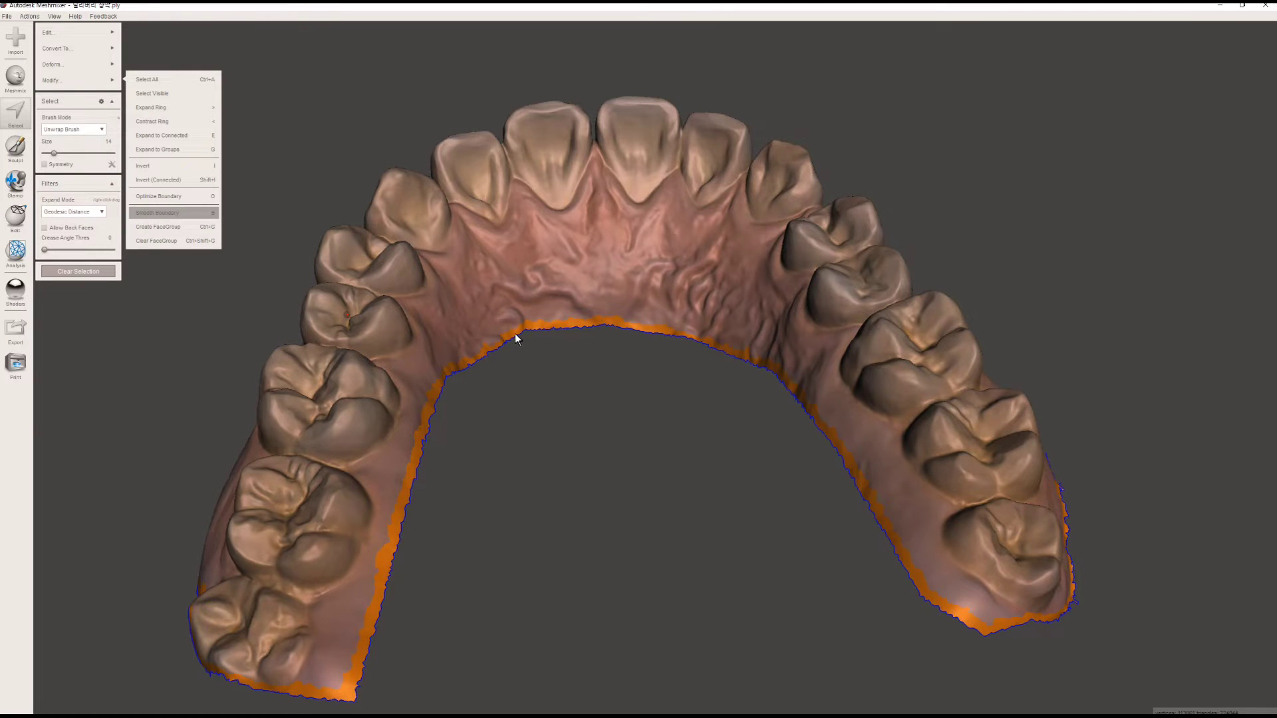
{"action": "key", "text": "b"}
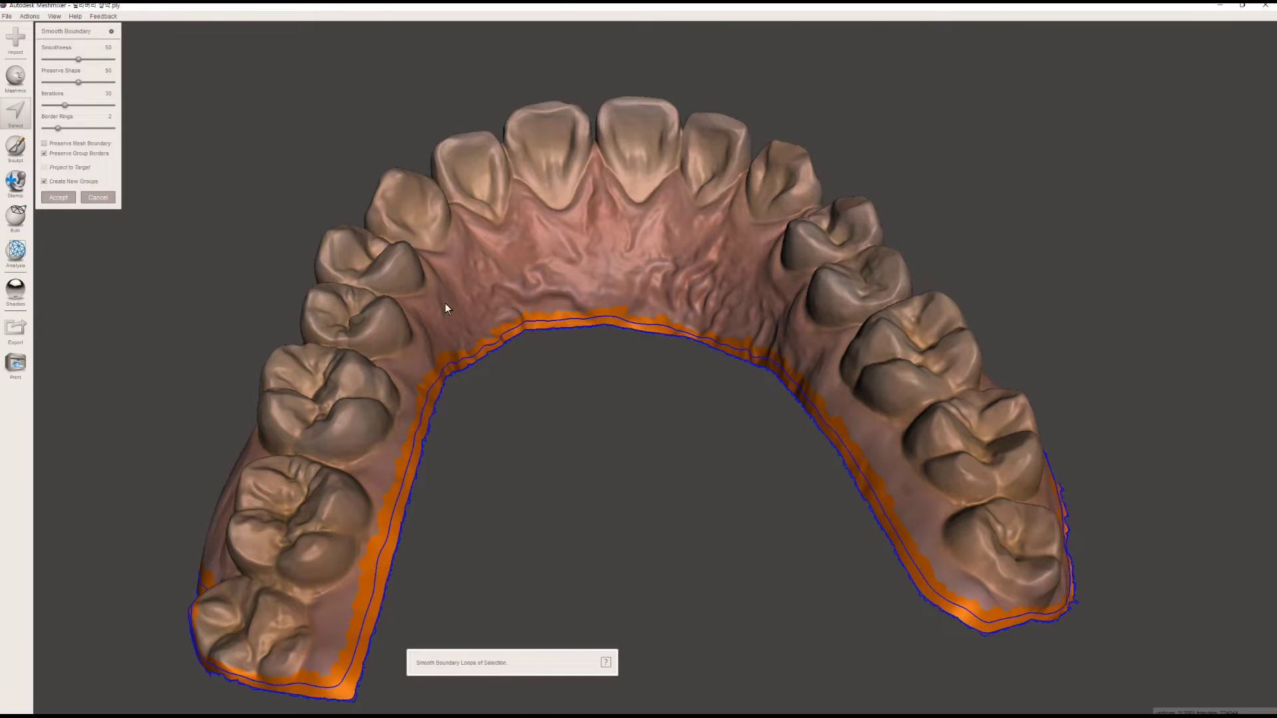
{"action": "left_click", "coordinate": [93, 195]}
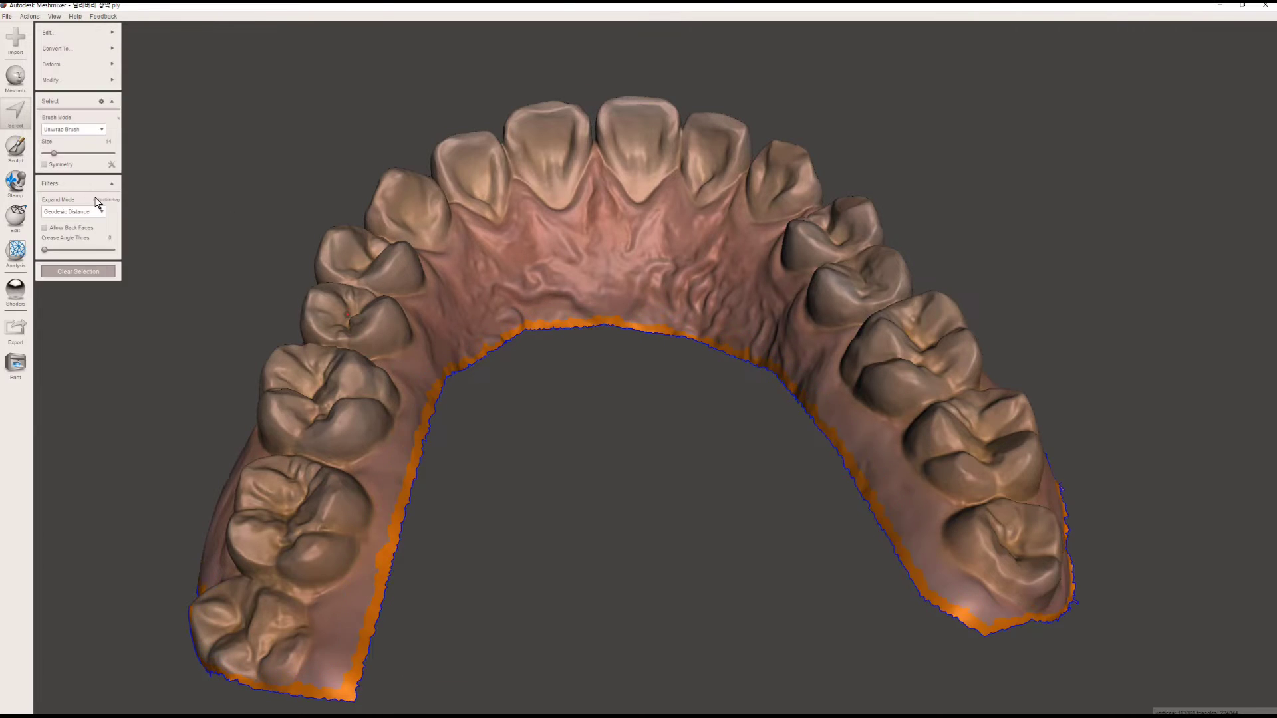
{"action": "left_click", "coordinate": [78, 271]}
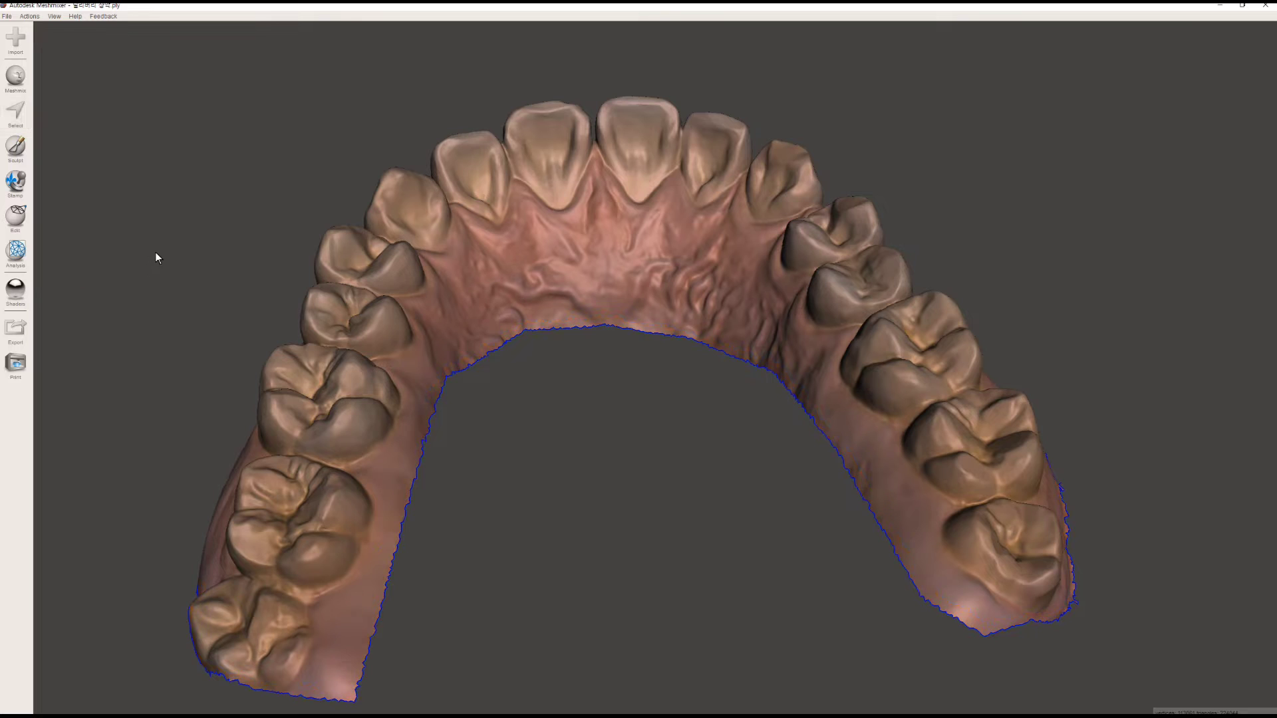
- Select the faces along the arch's open border again and expand the selection by two rings
{"action": "left_click", "coordinate": [16, 112]}
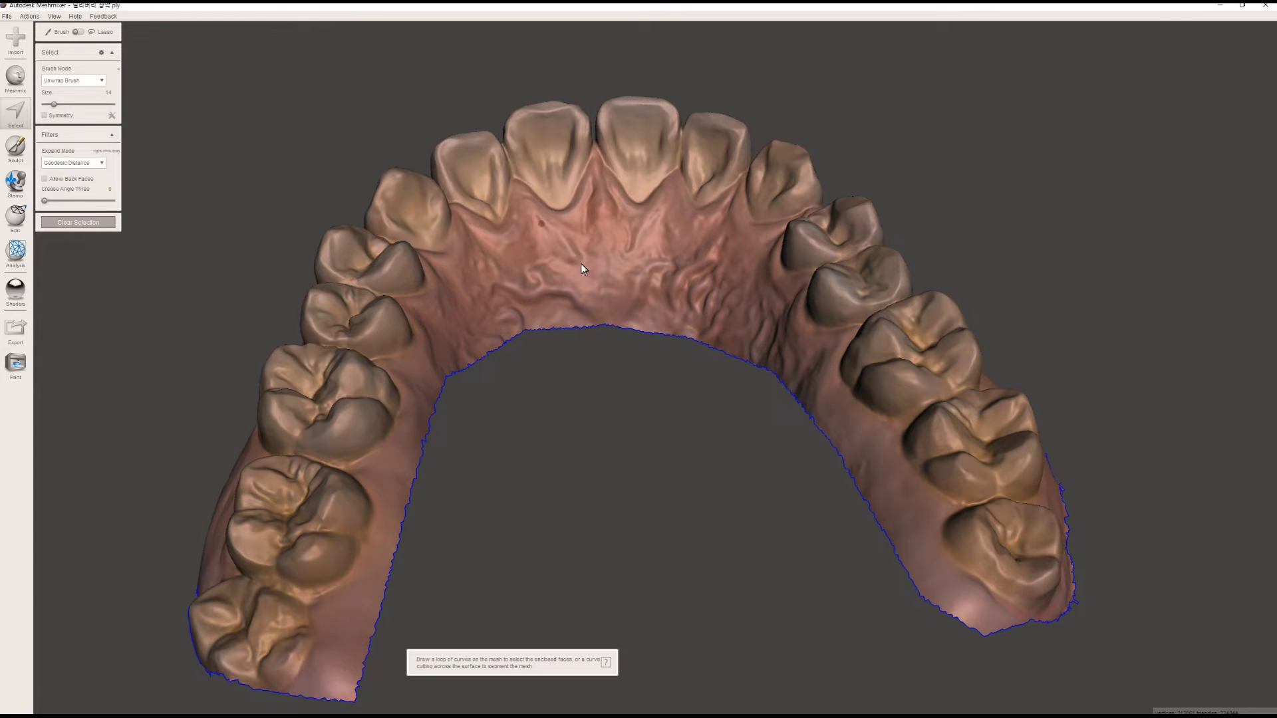
{"action": "double_click", "coordinate": [588, 330]}
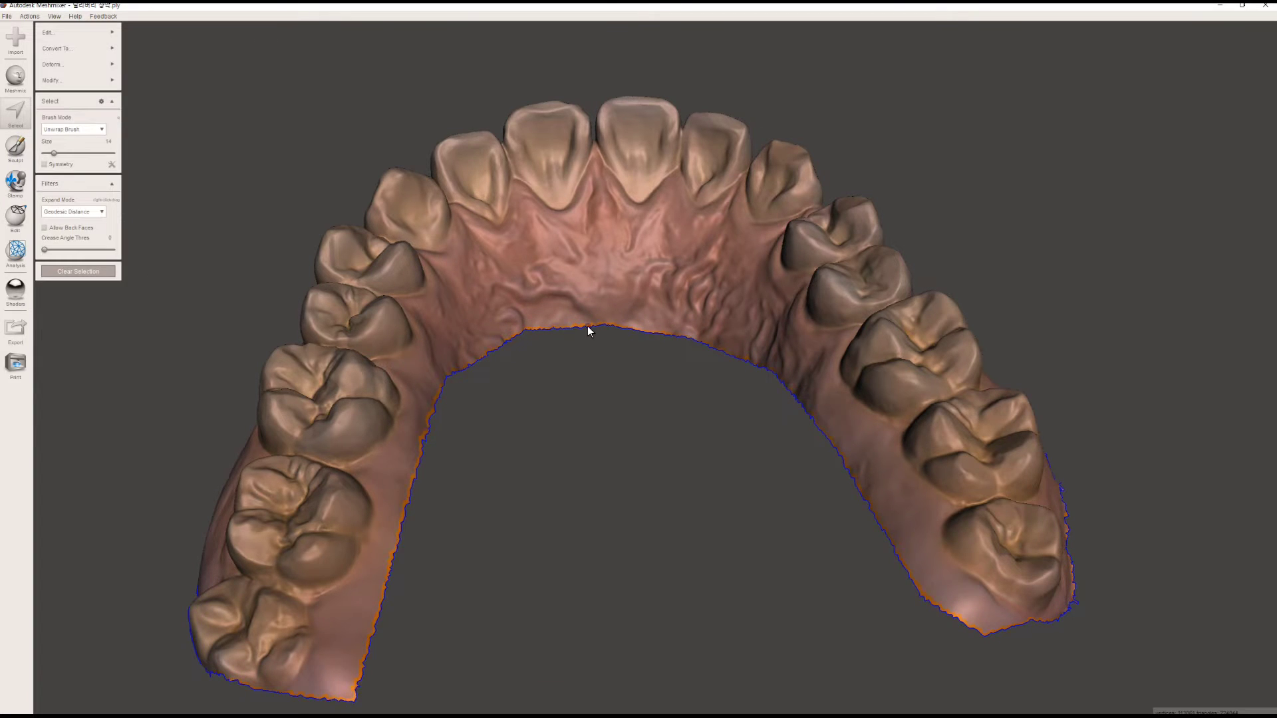
{"action": "left_click", "coordinate": [152, 107]}
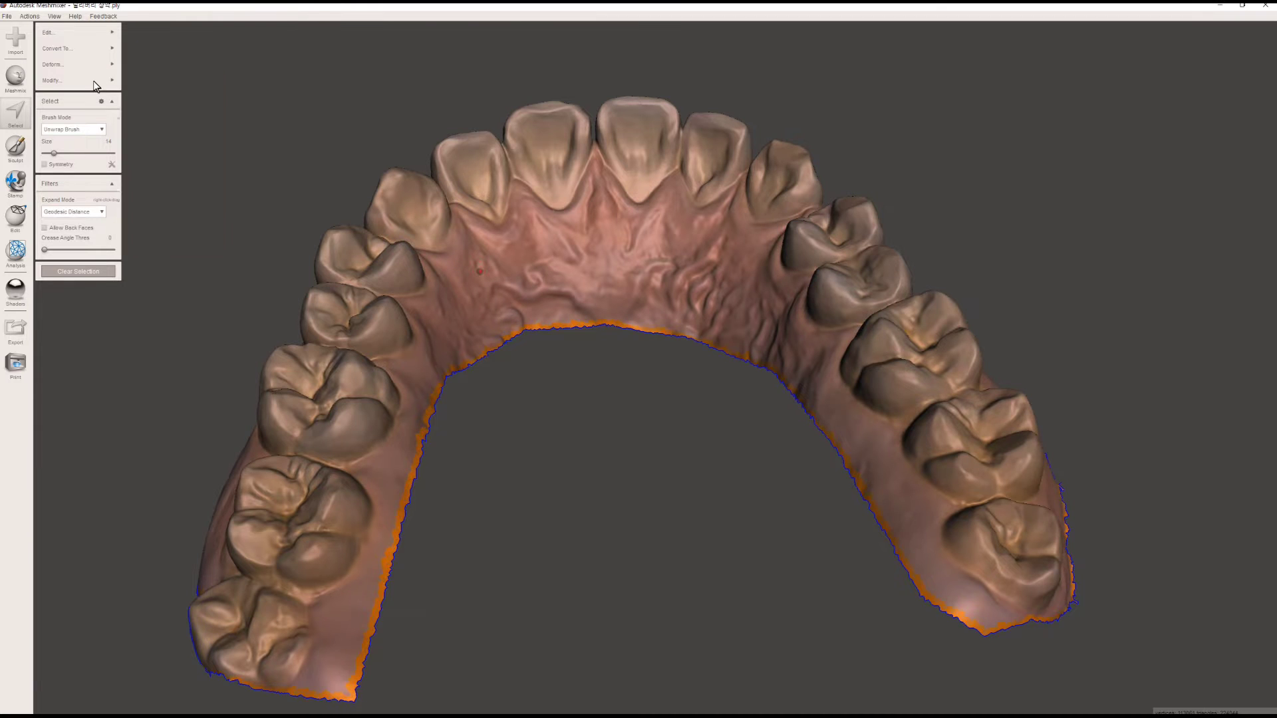
{"action": "left_click", "coordinate": [154, 107]}
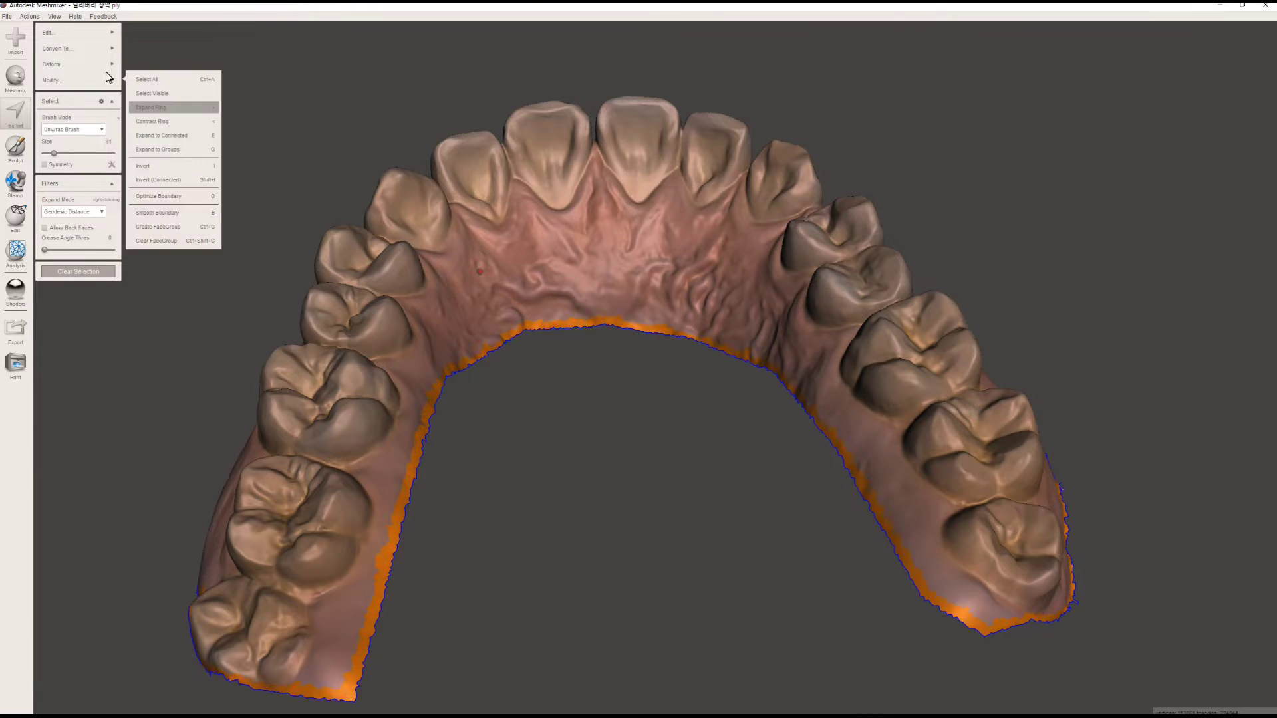
- Preview Smooth Boundary on the expanded border selection, cancel it, and apply Optimize Boundary to the selection
{"action": "left_click", "coordinate": [181, 212]}
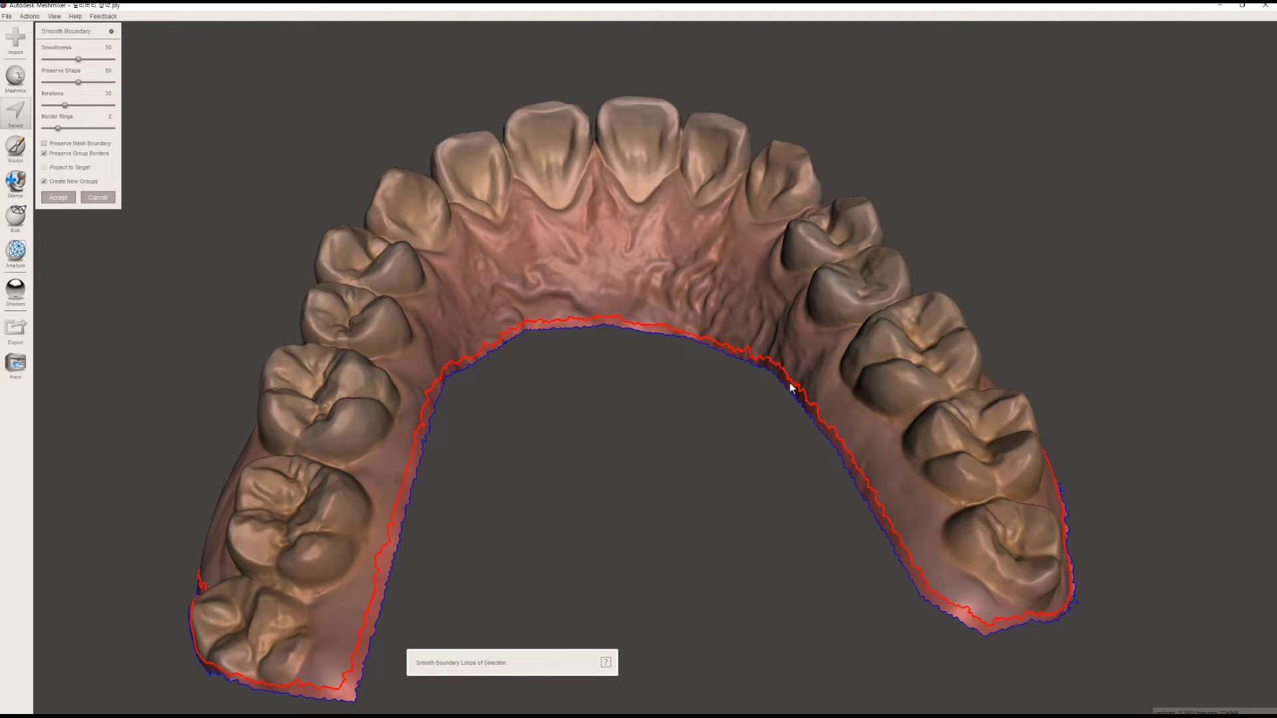
{"action": "left_click", "coordinate": [110, 200]}
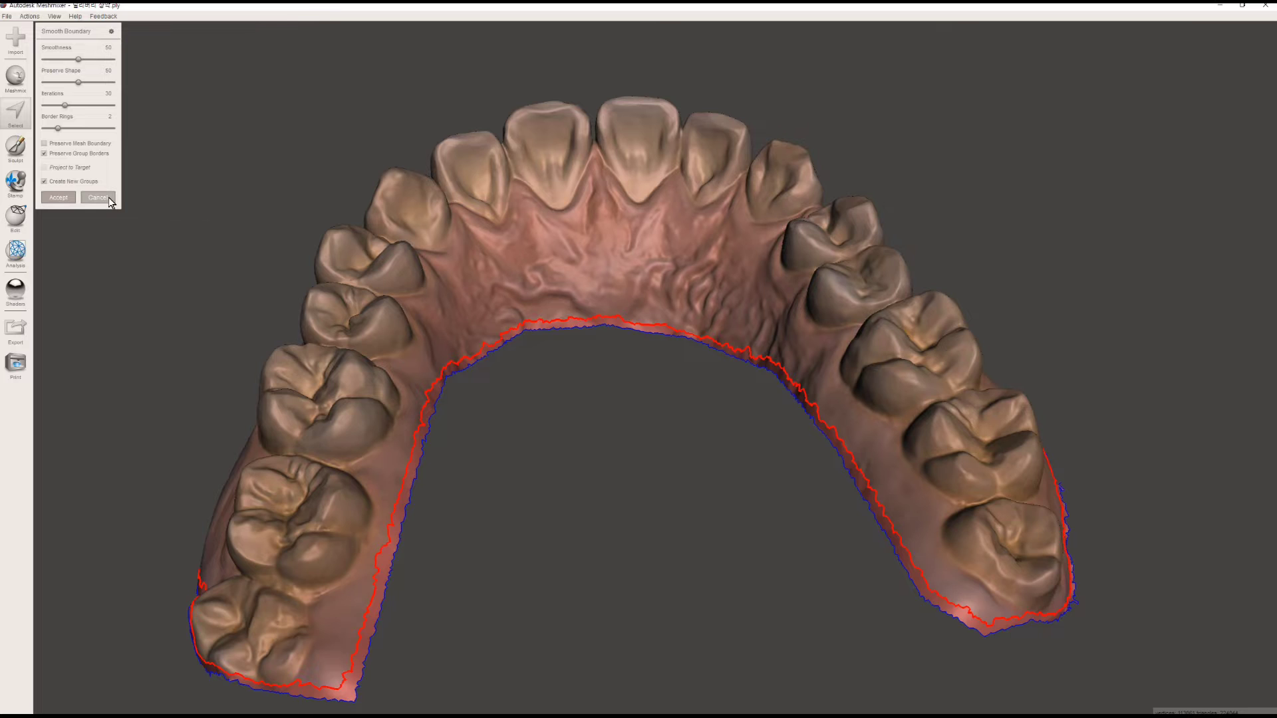
{"action": "mouse_move", "coordinate": [74, 81]}
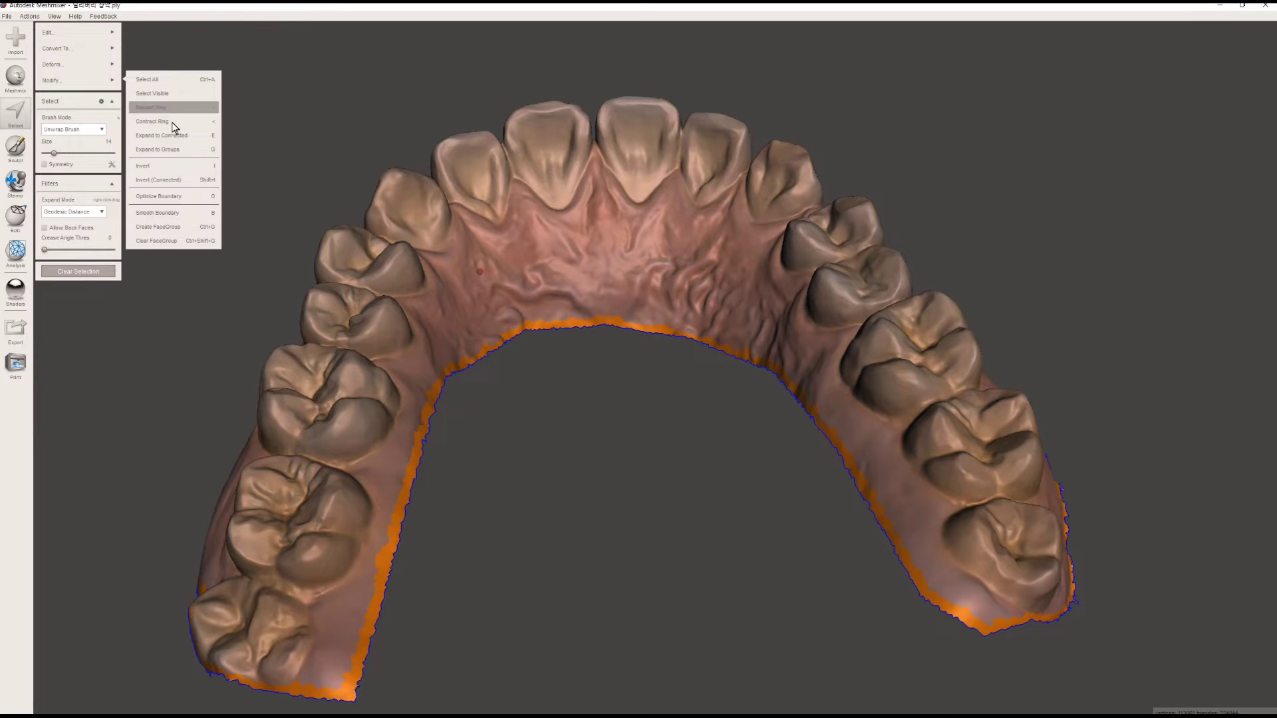
{"action": "left_click", "coordinate": [191, 197]}
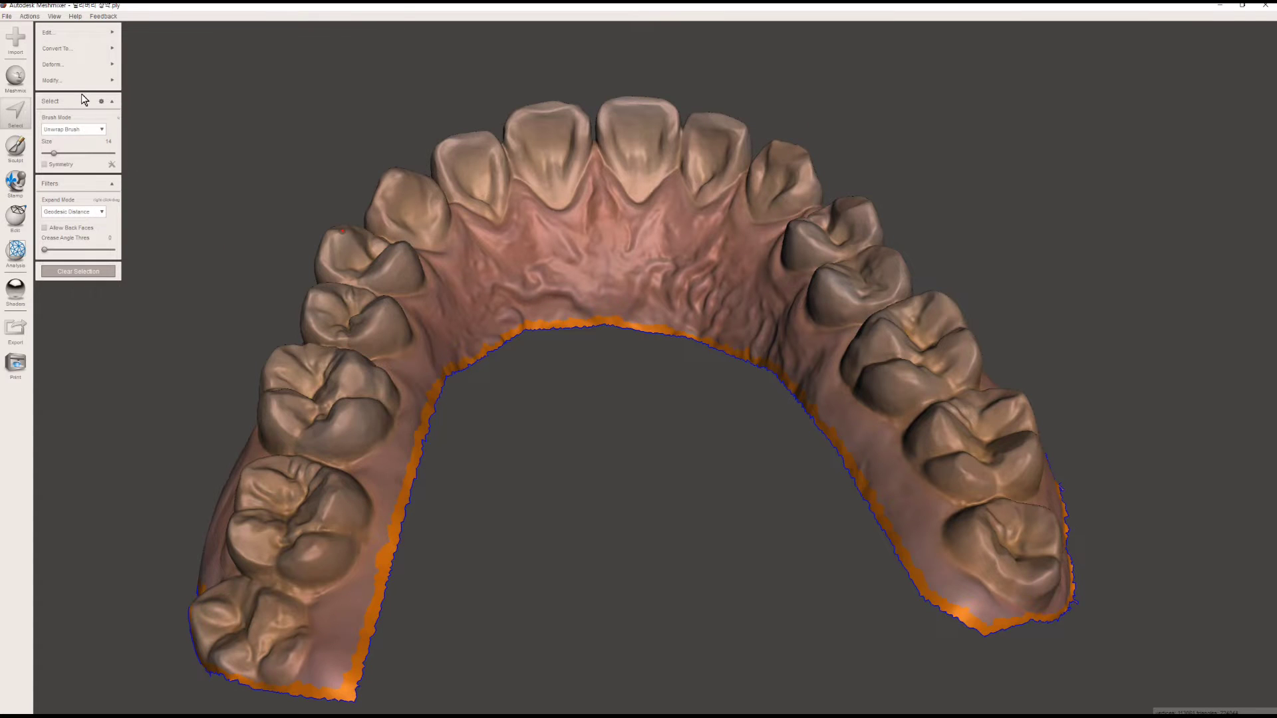
- Apply Smooth Boundary to the selected strip of faces along the arch's open border
{"action": "mouse_move", "coordinate": [85, 81]}
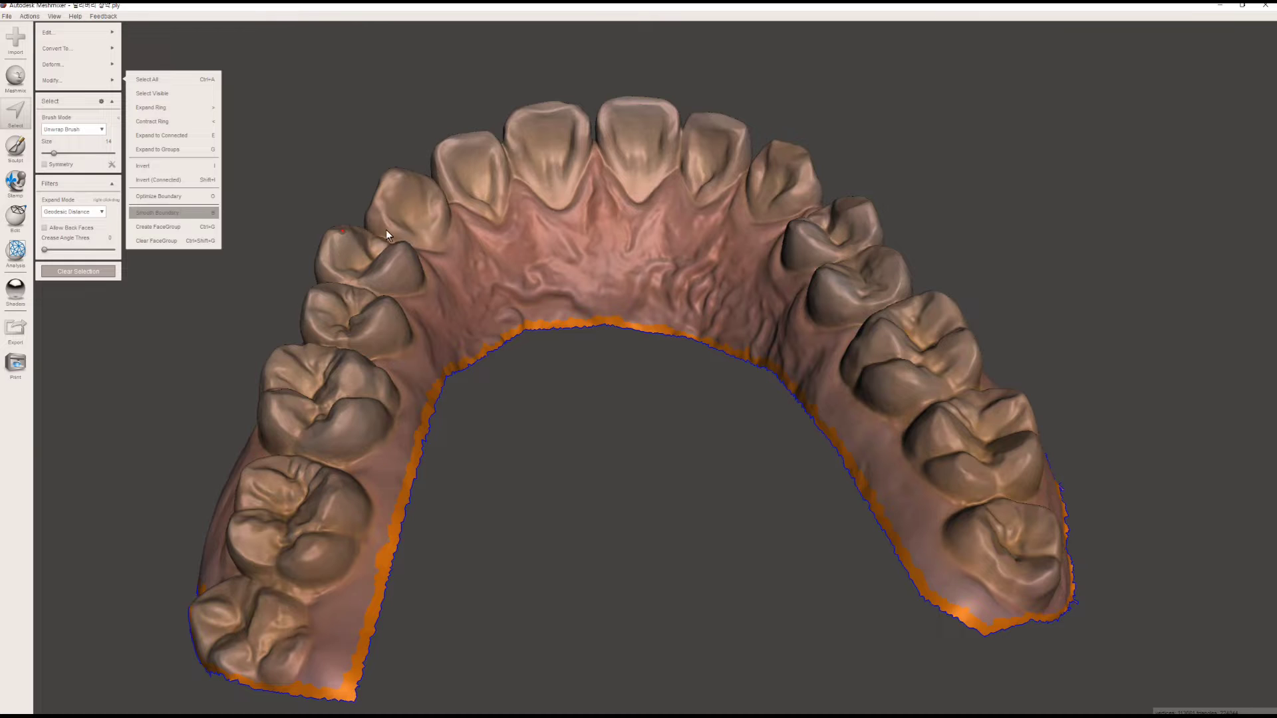
{"action": "left_click", "coordinate": [178, 211]}
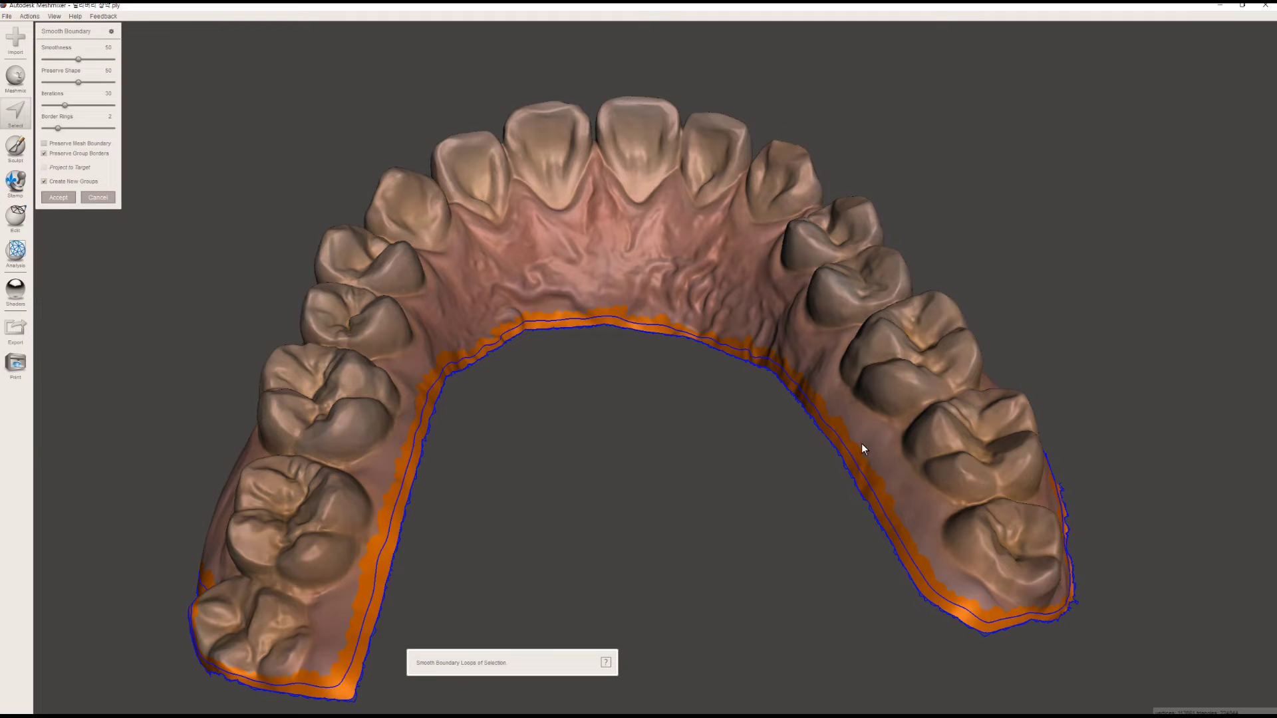
{"action": "scroll", "coordinate": [605, 351], "scroll_direction": "up", "scroll_amount": 10}
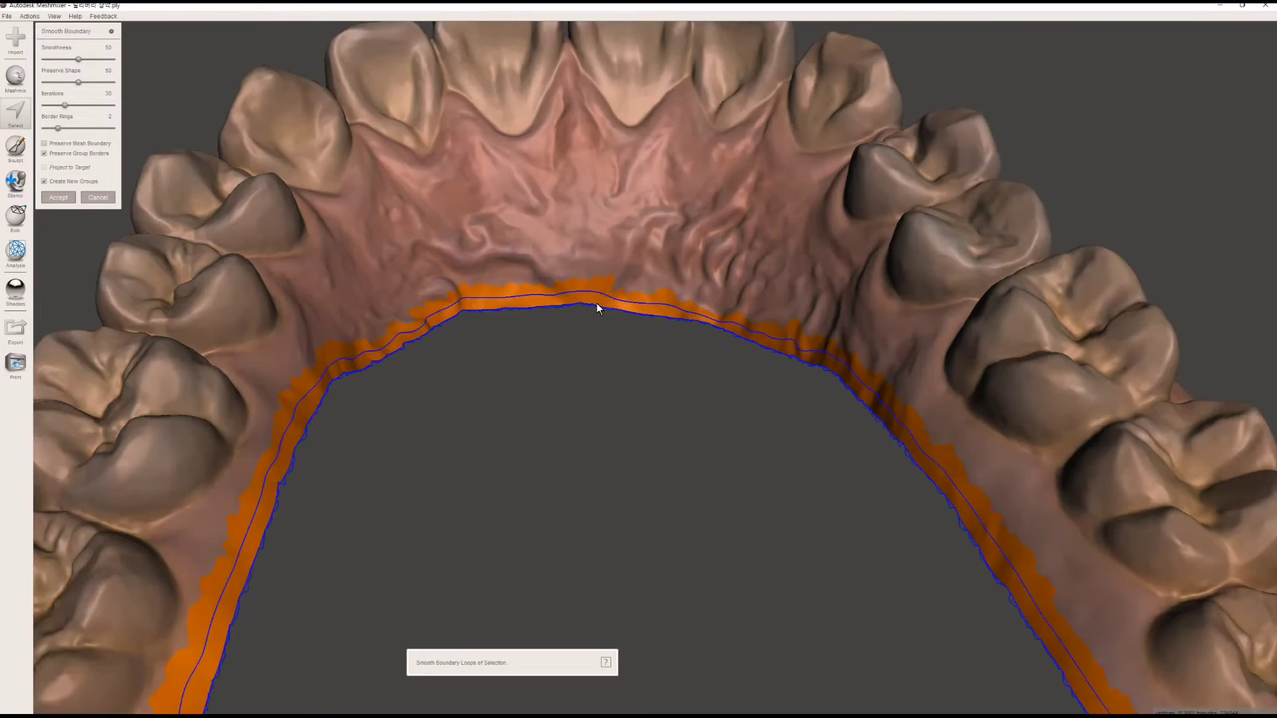
{"action": "scroll", "coordinate": [506, 199], "scroll_direction": "up", "scroll_amount": 3}
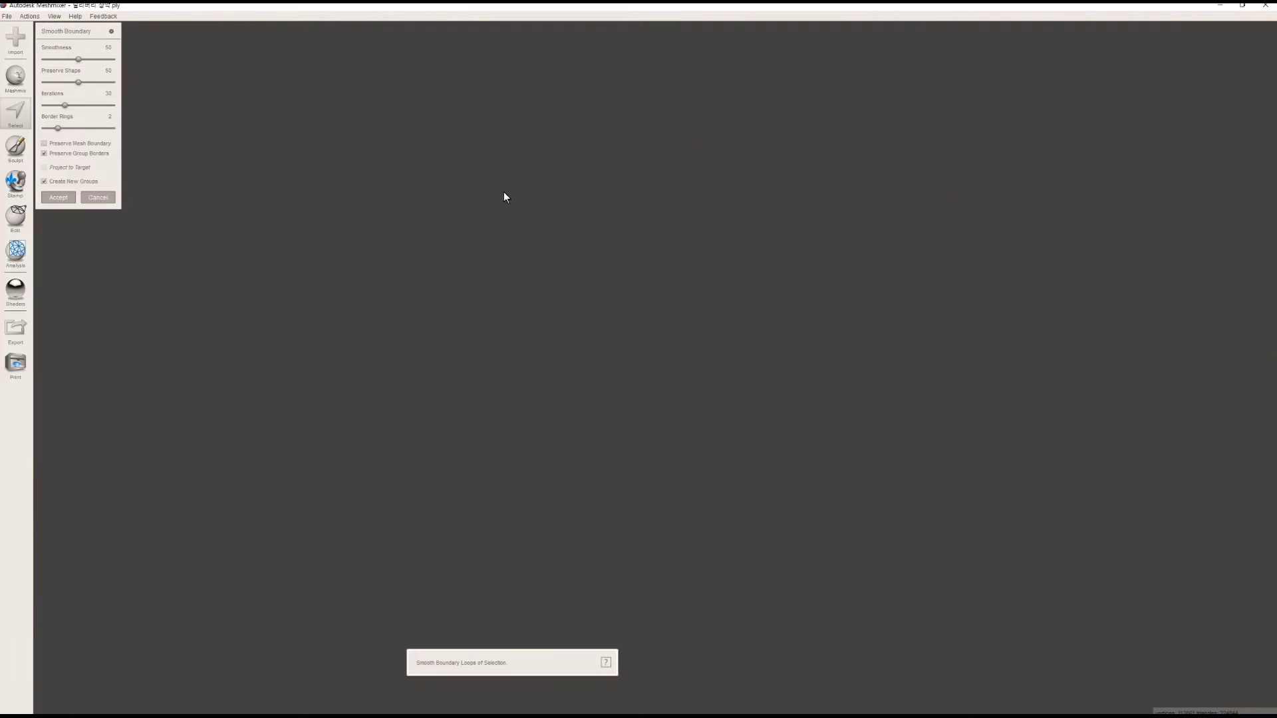
{"action": "scroll", "coordinate": [504, 192], "scroll_direction": "down", "scroll_amount": 6}
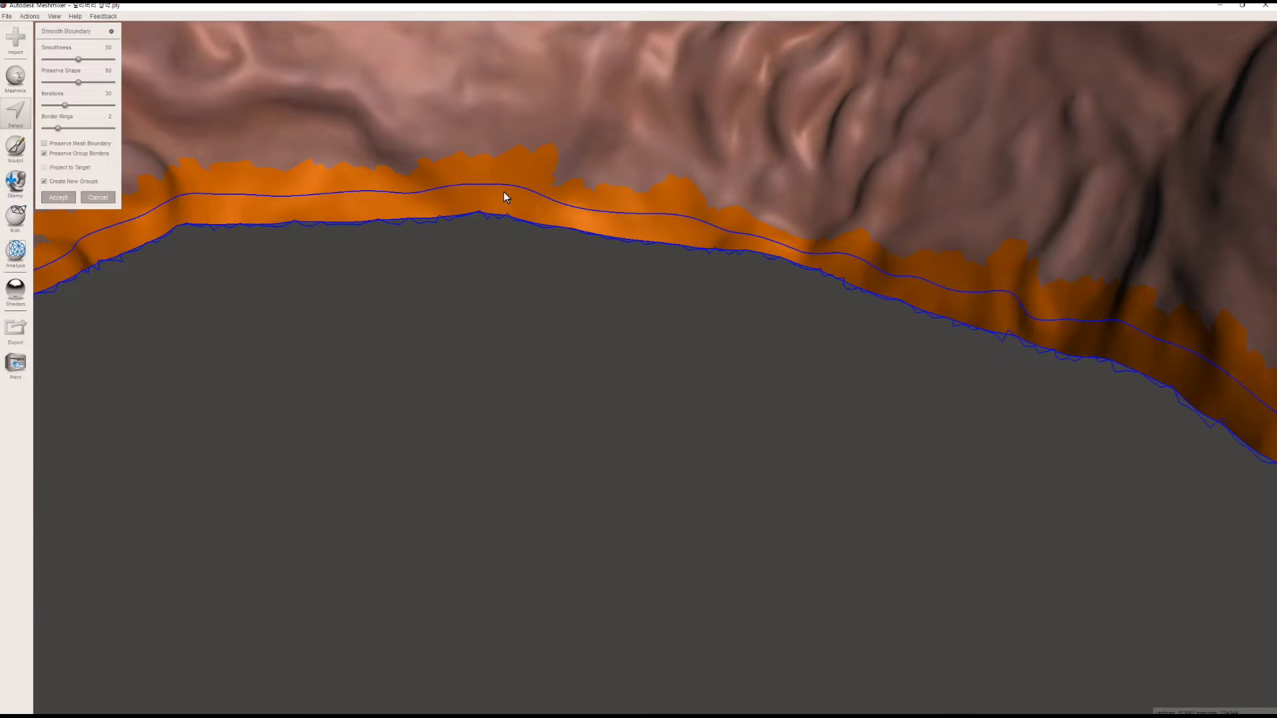
{"action": "left_click", "coordinate": [57, 198]}
- Delete the selected strip of faces along the arch's smoothed border
{"action": "scroll", "coordinate": [410, 246], "scroll_direction": "down", "scroll_amount": 10}
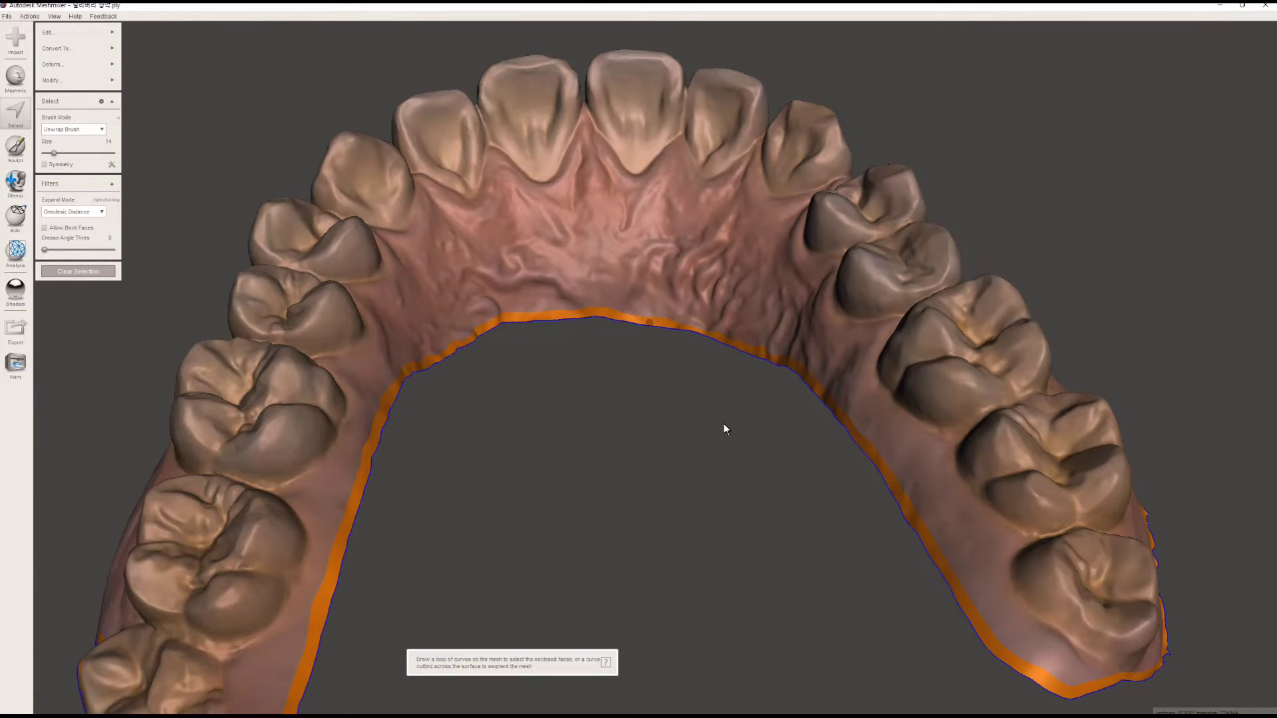
{"action": "mouse_move", "coordinate": [721, 423]}
{"action": "right_mouse_down"}
{"action": "mouse_move", "coordinate": [635, 401]}
{"action": "mouse_move", "coordinate": [591, 403]}
{"action": "mouse_move", "coordinate": [579, 414]}
{"action": "mouse_move", "coordinate": [589, 420]}
{"action": "mouse_move", "coordinate": [555, 402]}
{"action": "mouse_move", "coordinate": [629, 384]}
{"action": "mouse_move", "coordinate": [752, 390]}
{"action": "mouse_move", "coordinate": [806, 410]}
{"action": "mouse_move", "coordinate": [736, 428]}
{"action": "mouse_move", "coordinate": [530, 416]}
{"action": "mouse_move", "coordinate": [437, 493]}
{"action": "mouse_move", "coordinate": [445, 520]}
{"action": "mouse_move", "coordinate": [462, 466]}
{"action": "mouse_move", "coordinate": [752, 456]}
{"action": "mouse_move", "coordinate": [728, 461]}
{"action": "right_mouse_up"}
{"action": "key", "text": "Delete"}
{"action": "scroll", "coordinate": [448, 512], "scroll_direction": "down", "scroll_amount": 3}
{"action": "scroll", "coordinate": [461, 465], "scroll_direction": "down", "scroll_amount": 2}
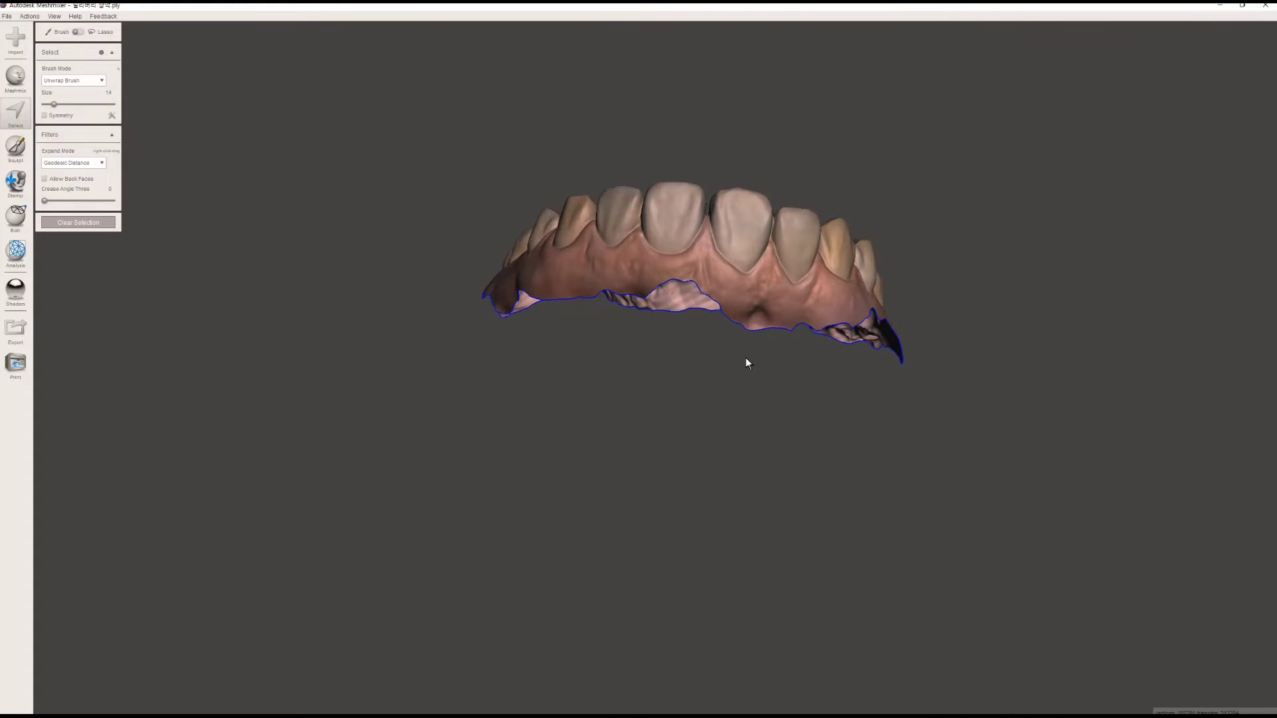
- Select the faces along the whole new open border of the arch's gum
{"action": "right_click_drag", "start_coordinate": [745, 360], "coordinate": [563, 429]}
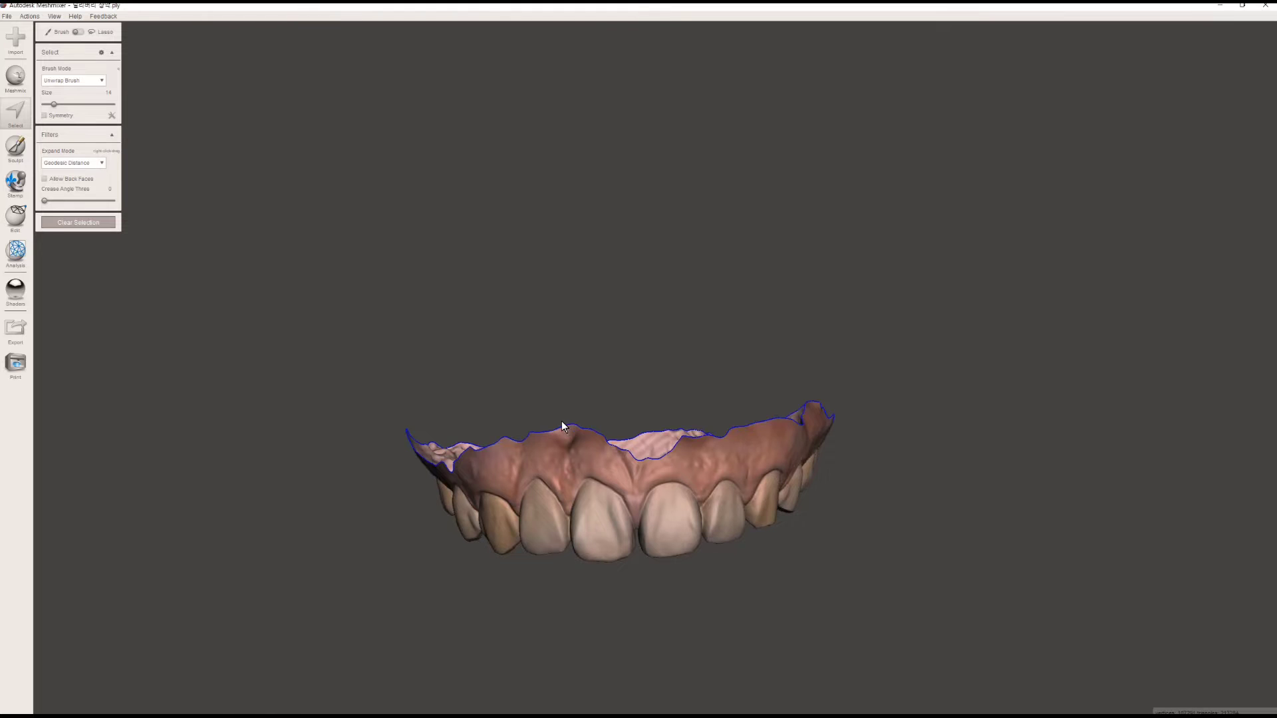
{"action": "scroll", "coordinate": [661, 465], "scroll_direction": "up", "scroll_amount": 5}
{"action": "right_click_drag", "start_coordinate": [661, 465], "coordinate": [632, 372]}
{"action": "scroll", "coordinate": [620, 330], "scroll_direction": "up", "scroll_amount": 5}
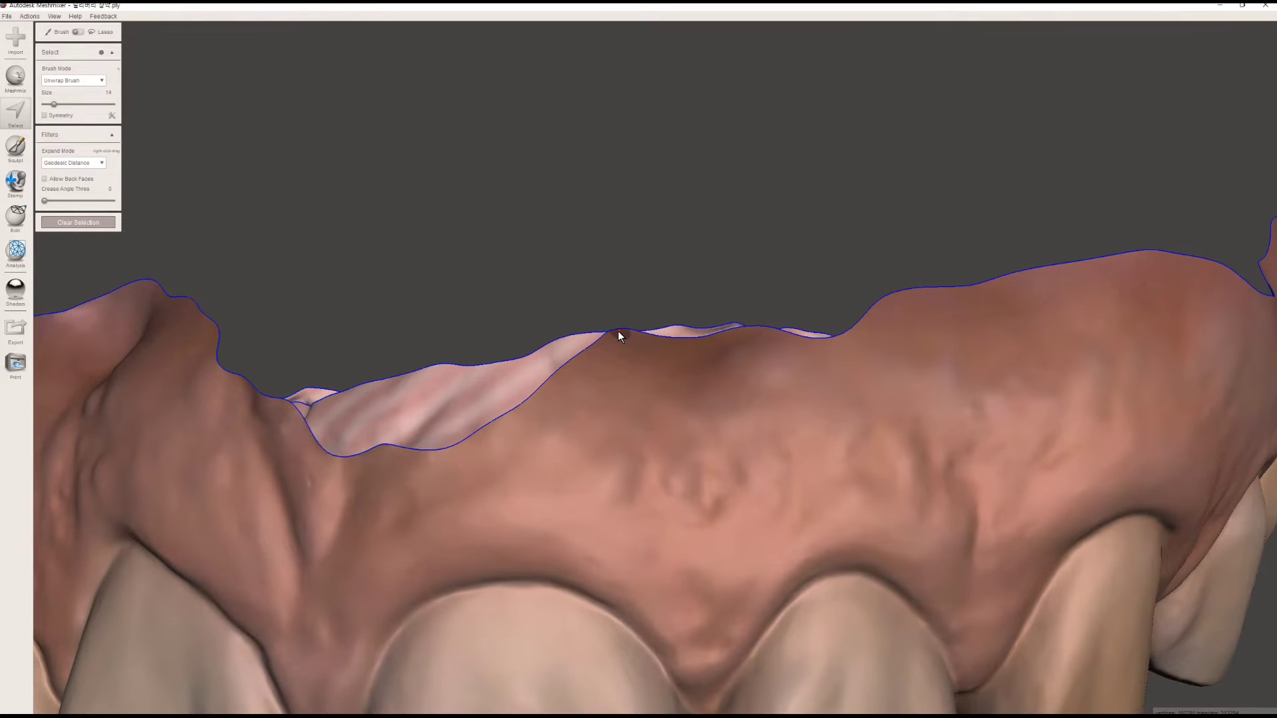
{"action": "double_click", "coordinate": [617, 330]}
{"action": "scroll", "coordinate": [470, 425], "scroll_direction": "down", "scroll_amount": 2}
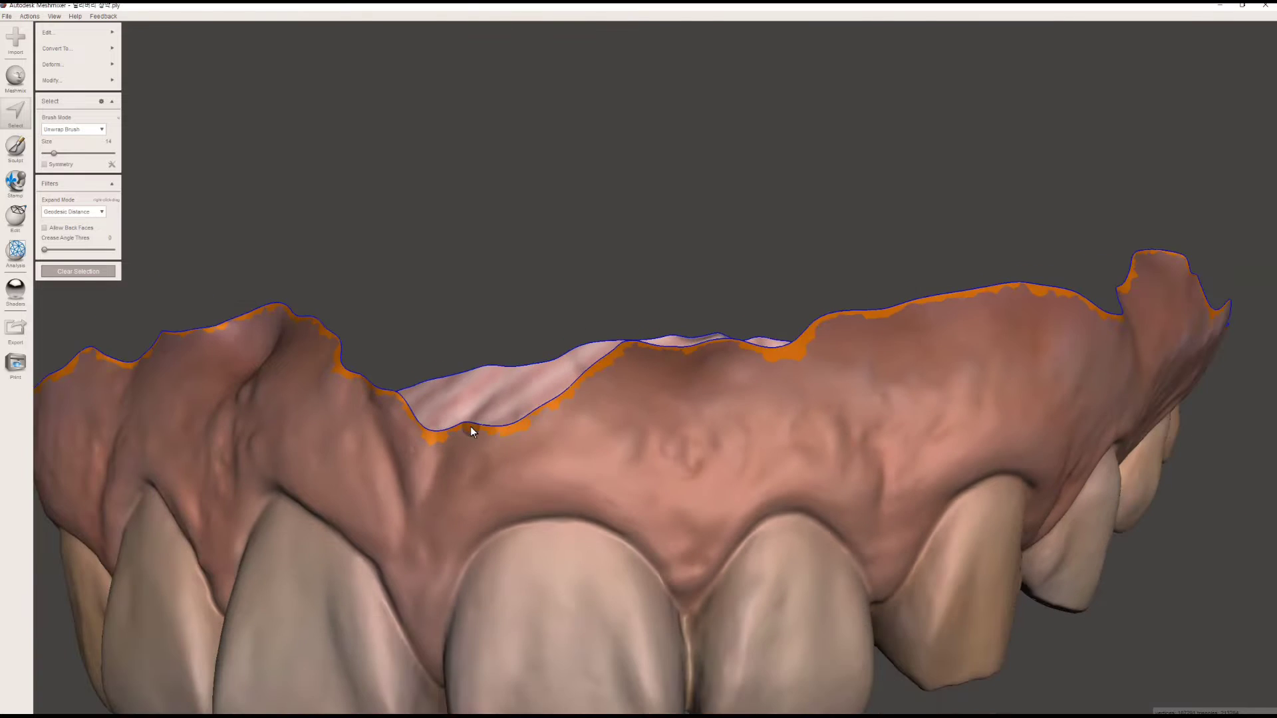
{"action": "scroll", "coordinate": [469, 426], "scroll_direction": "down", "scroll_amount": 5}
{"action": "right_click_drag", "start_coordinate": [469, 426], "coordinate": [520, 438]}
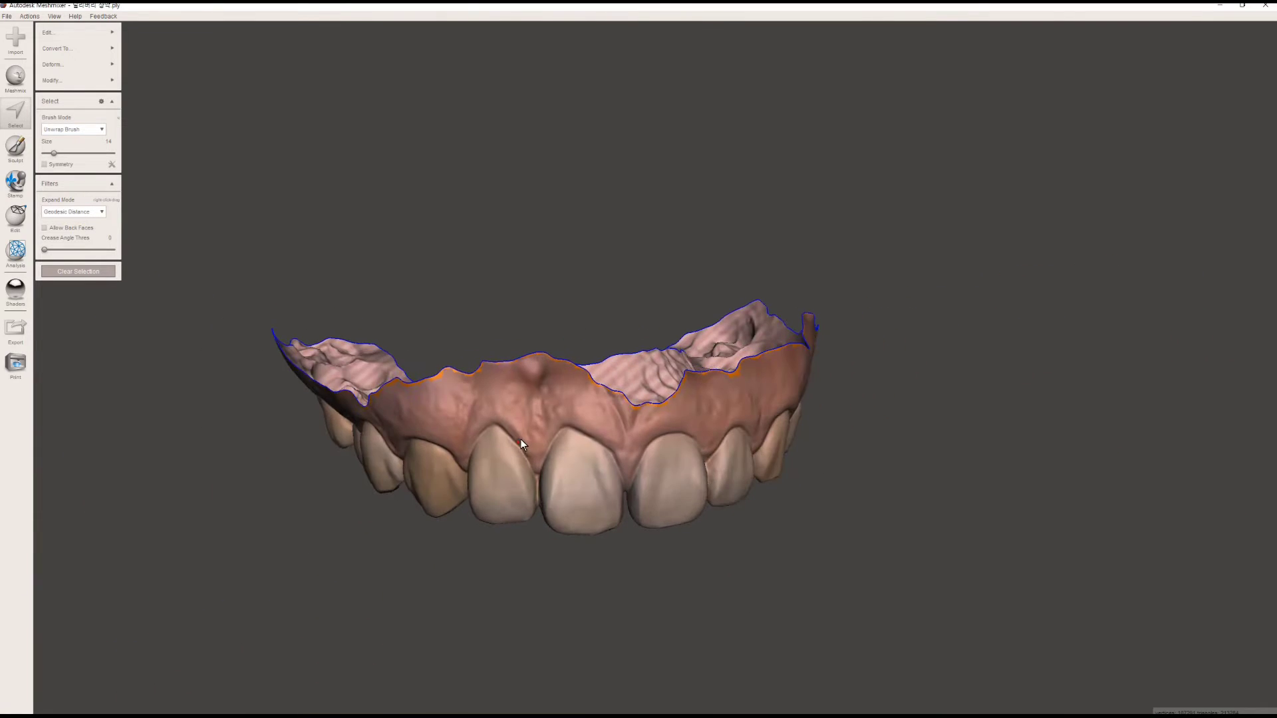
{"action": "mouse_move", "coordinate": [616, 391]}
{"action": "right_mouse_down"}
{"action": "mouse_move", "coordinate": [593, 398]}
{"action": "mouse_move", "coordinate": [627, 364]}
{"action": "mouse_move", "coordinate": [596, 389]}
{"action": "mouse_move", "coordinate": [605, 408]}
{"action": "right_mouse_up"}
{"action": "scroll", "coordinate": [625, 372], "scroll_direction": "up", "scroll_amount": 2}
{"action": "scroll", "coordinate": [608, 403], "scroll_direction": "up", "scroll_amount": 5}
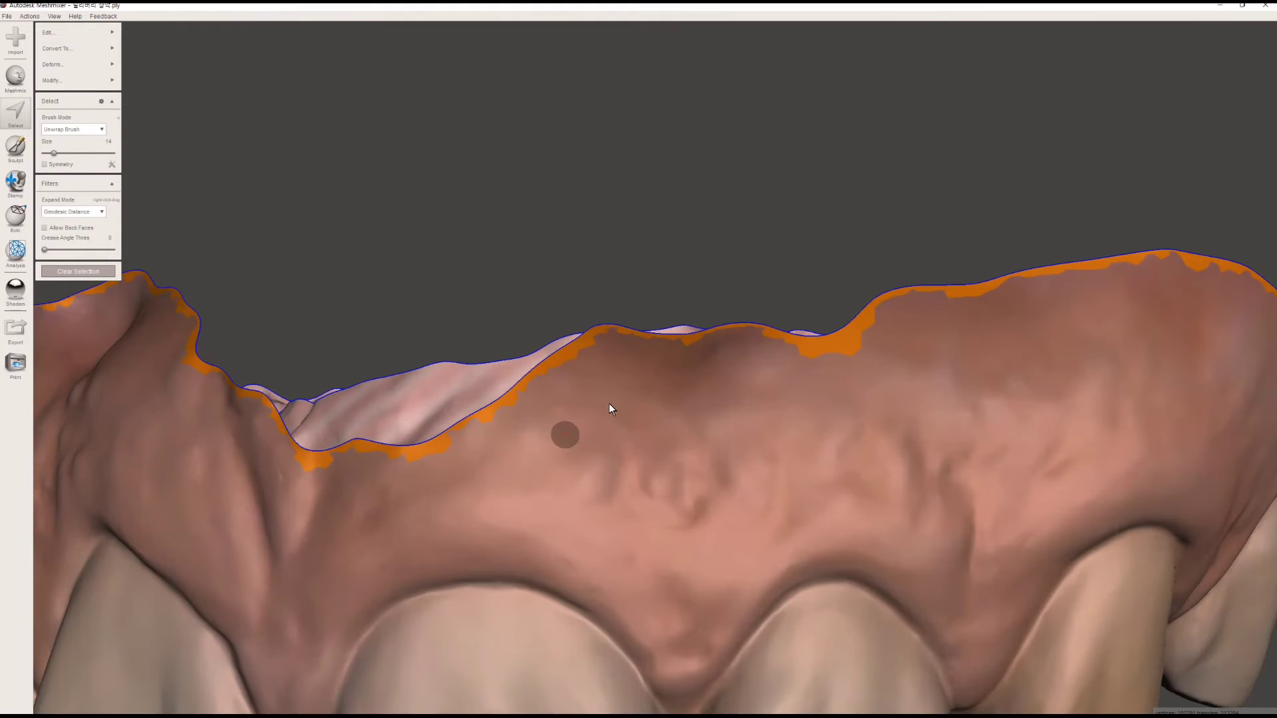
- Expand the new border selection outward by two rings
{"action": "mouse_move", "coordinate": [100, 80]}
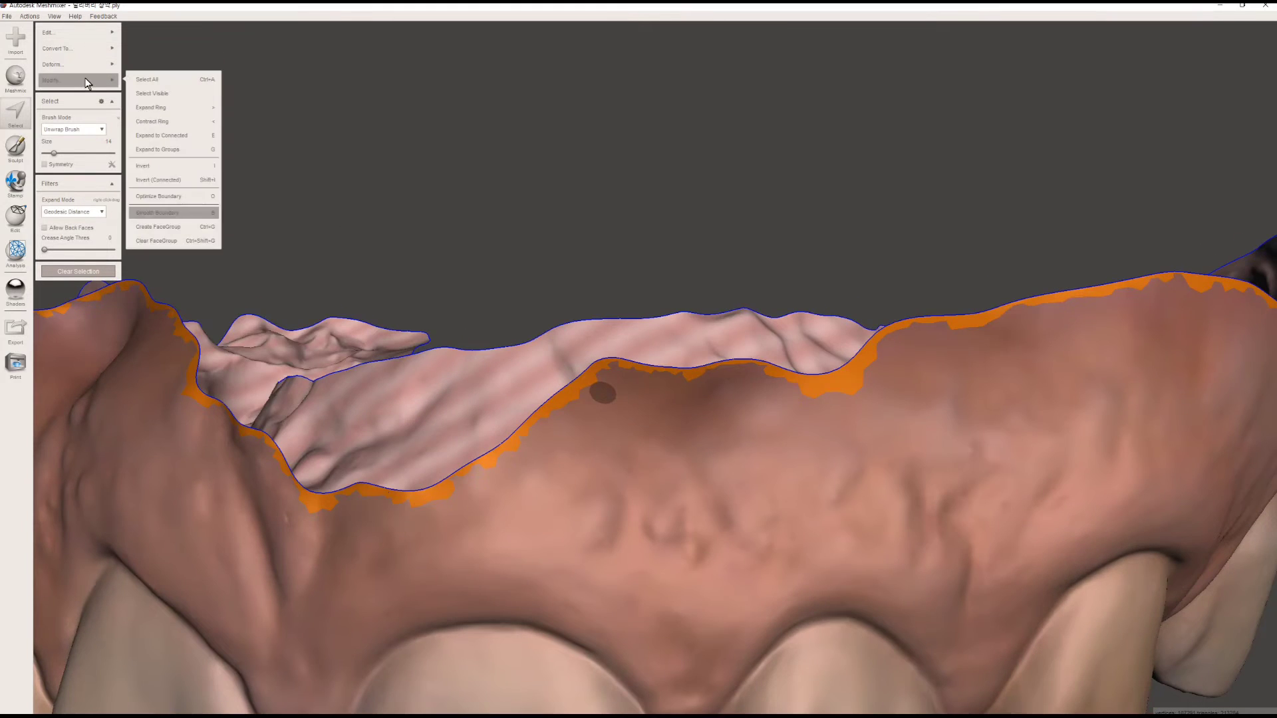
{"action": "left_click", "coordinate": [162, 108]}
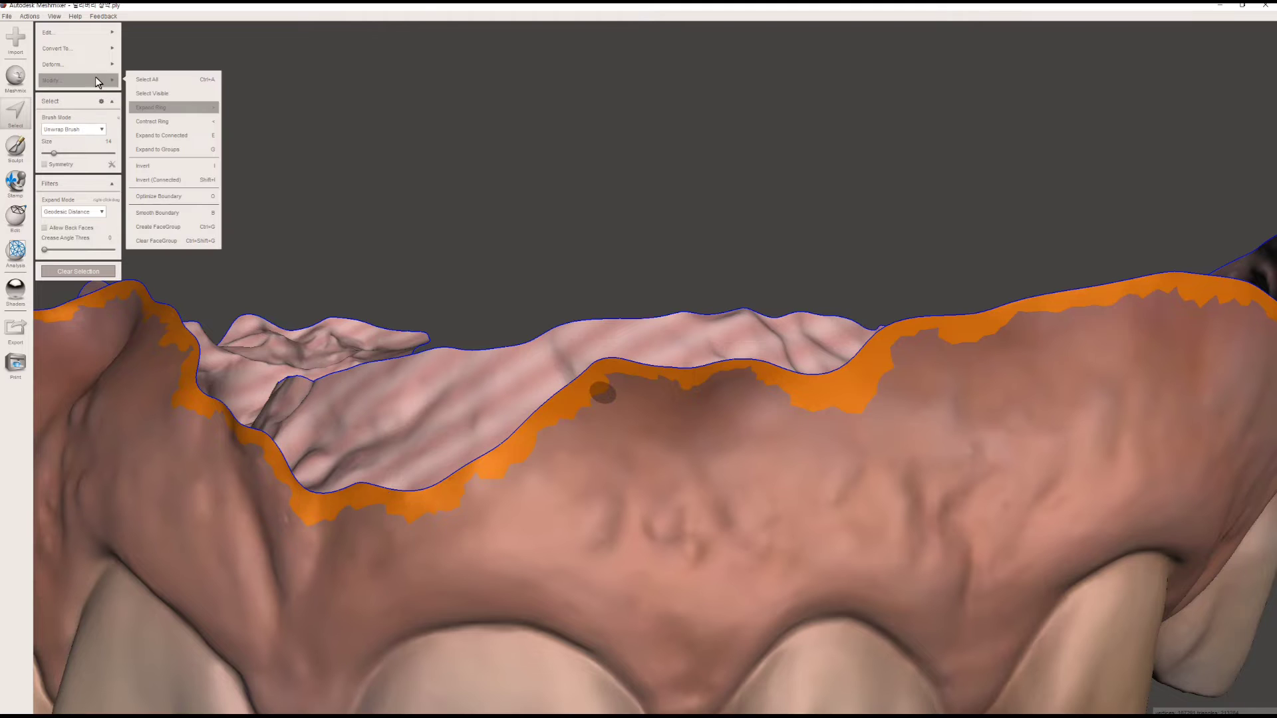
{"action": "left_click", "coordinate": [154, 109]}
{"action": "right_click_drag", "start_coordinate": [363, 239], "coordinate": [515, 264]}
{"action": "scroll", "coordinate": [375, 249], "scroll_direction": "down", "scroll_amount": 2}
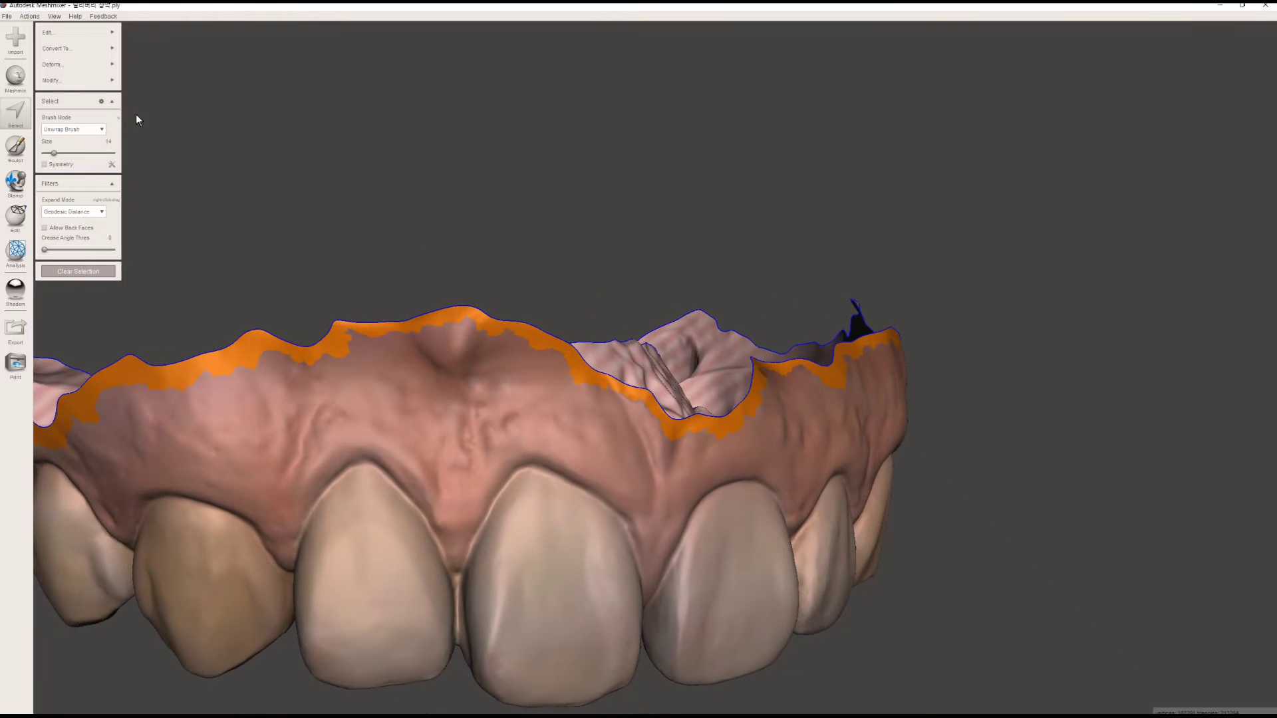
{"action": "left_click", "coordinate": [101, 80]}
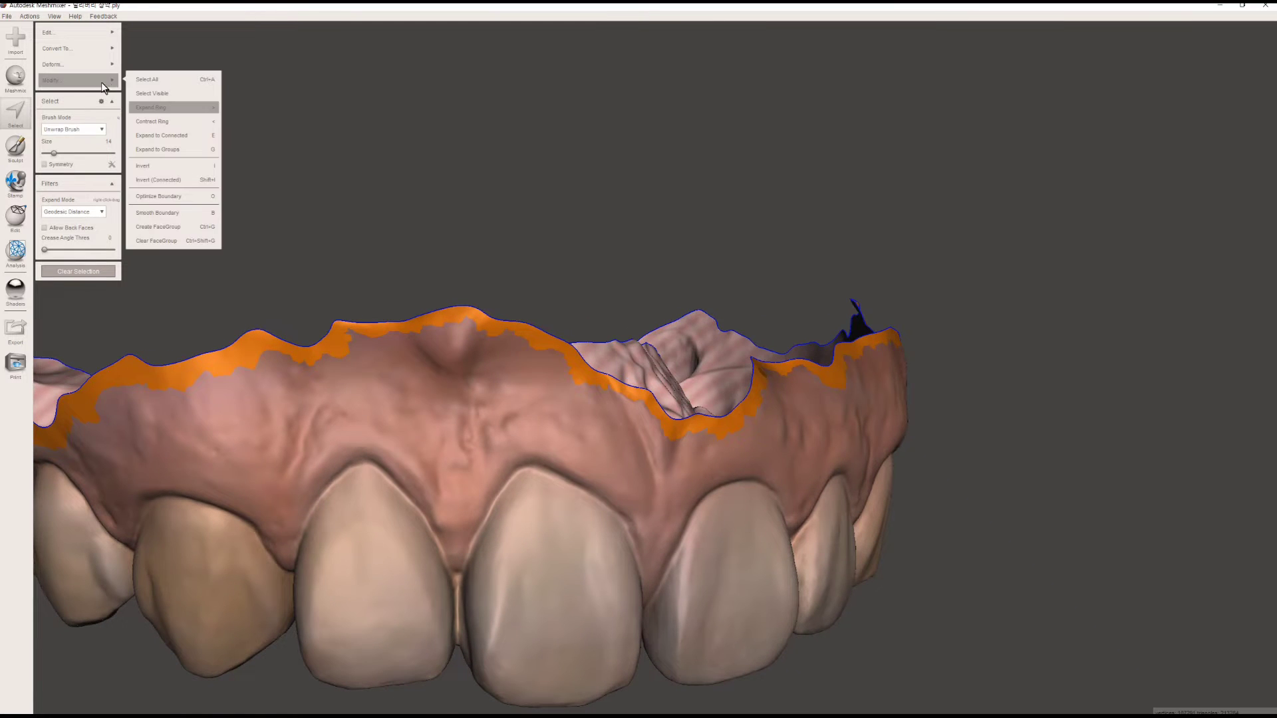
{"action": "left_click", "coordinate": [185, 211]}
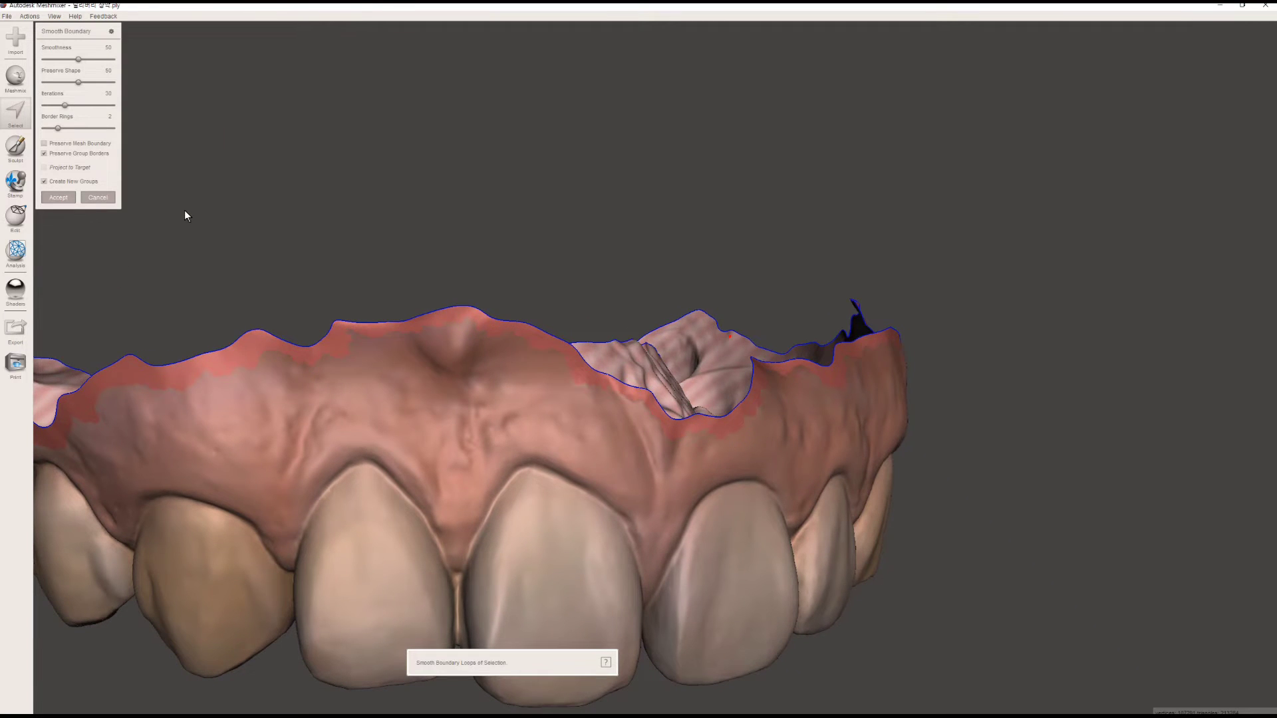
{"action": "left_click", "coordinate": [98, 197]}
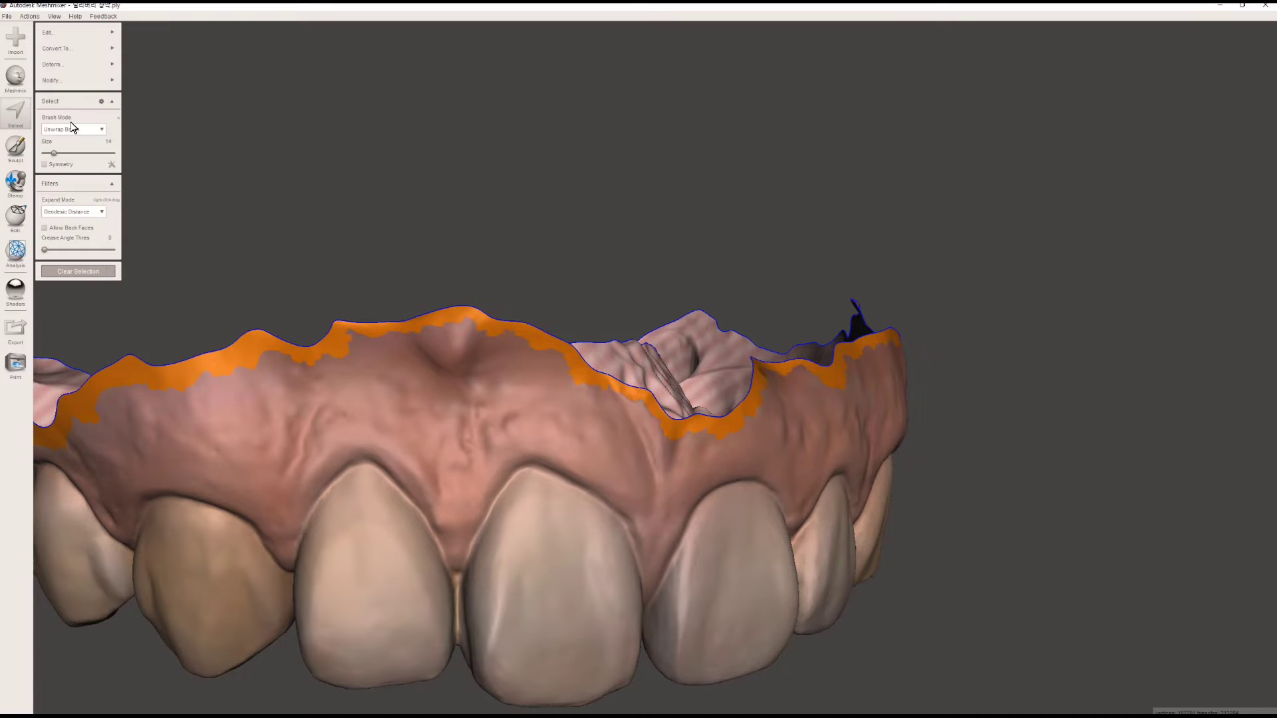
{"action": "mouse_move", "coordinate": [86, 66]}
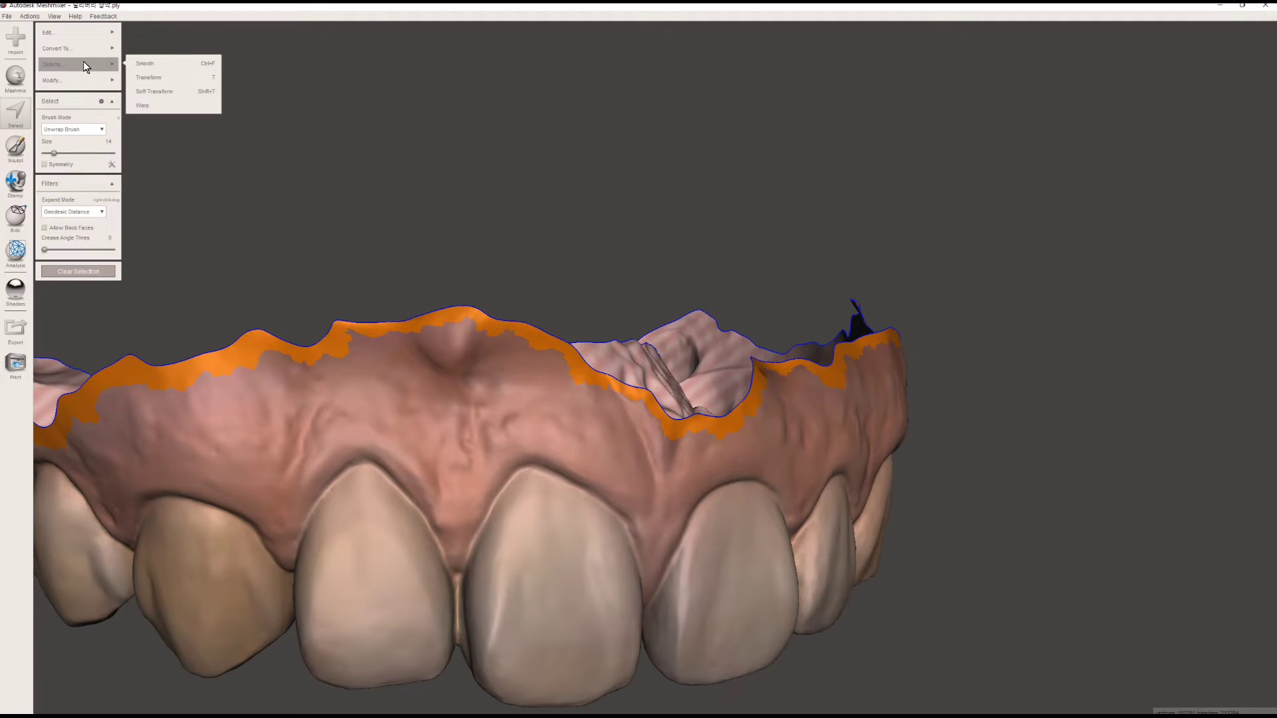
{"action": "left_click", "coordinate": [148, 90]}
{"action": "right_click_drag", "start_coordinate": [385, 237], "coordinate": [352, 246]}
{"action": "left_click", "coordinate": [98, 173]}
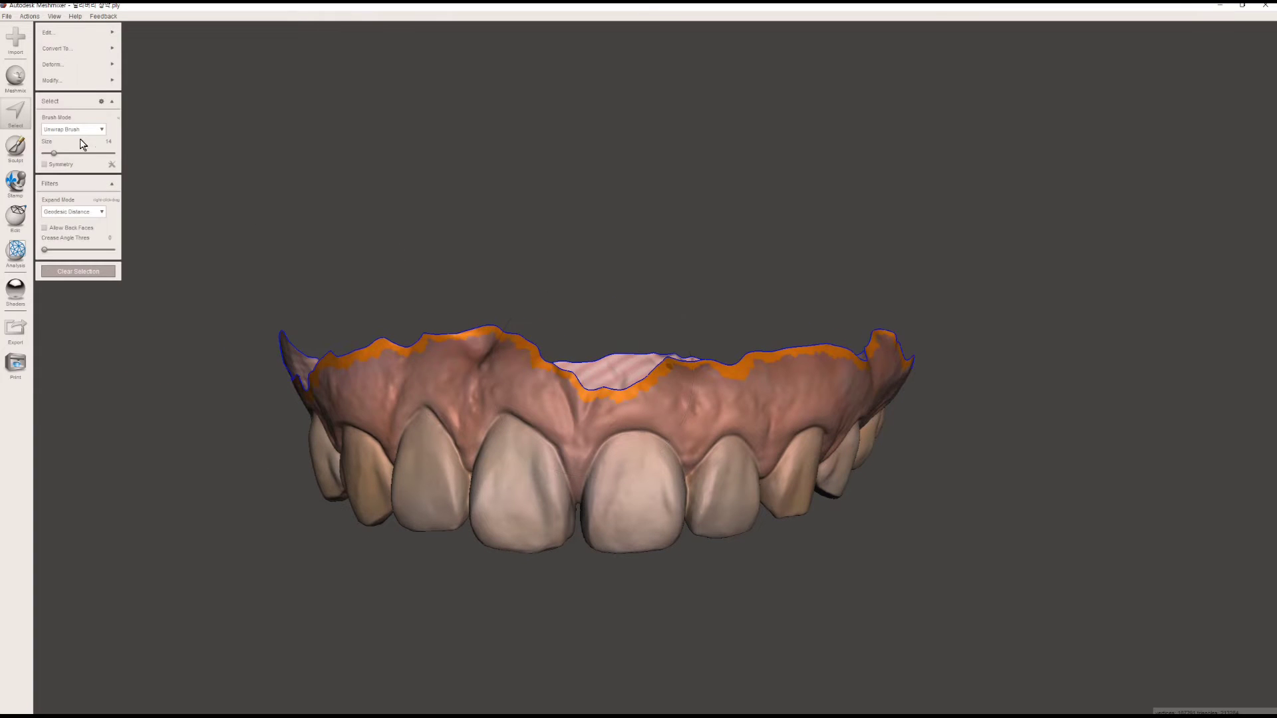
- Run Optimize Boundary and apply Smooth Boundary to the expanded border selection
{"action": "mouse_move", "coordinate": [98, 85]}
{"action": "left_click", "coordinate": [173, 194]}
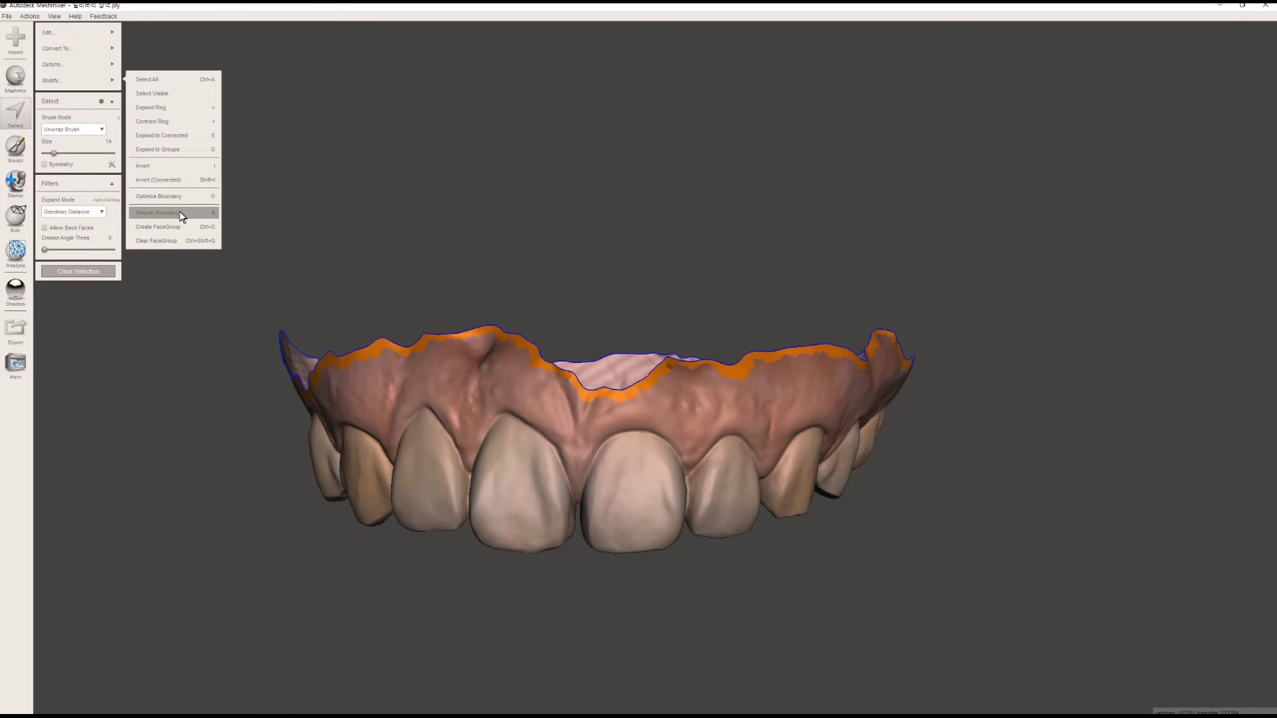
{"action": "left_click", "coordinate": [179, 213]}
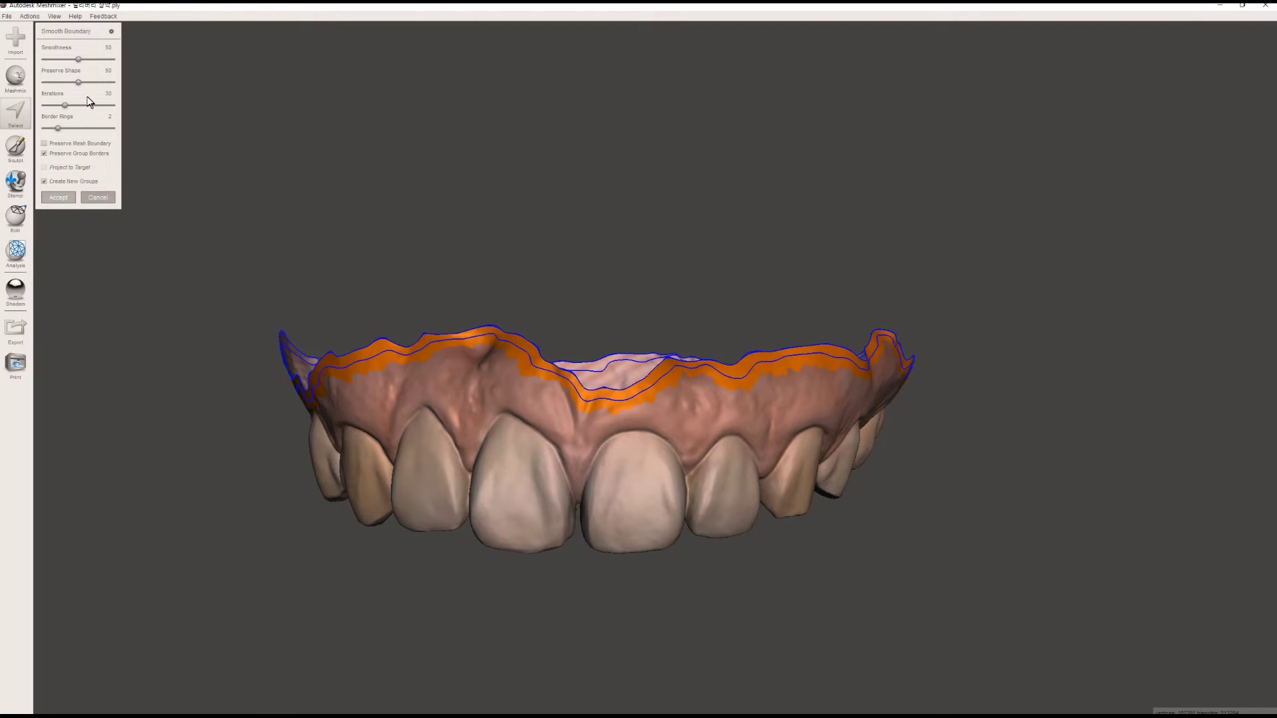
{"action": "key", "text": "Return"}
- Use Soft Transform to pull the selected gum border away from the teeth, stretching it into a tall wall around the arch
{"action": "mouse_move", "coordinate": [97, 63]}
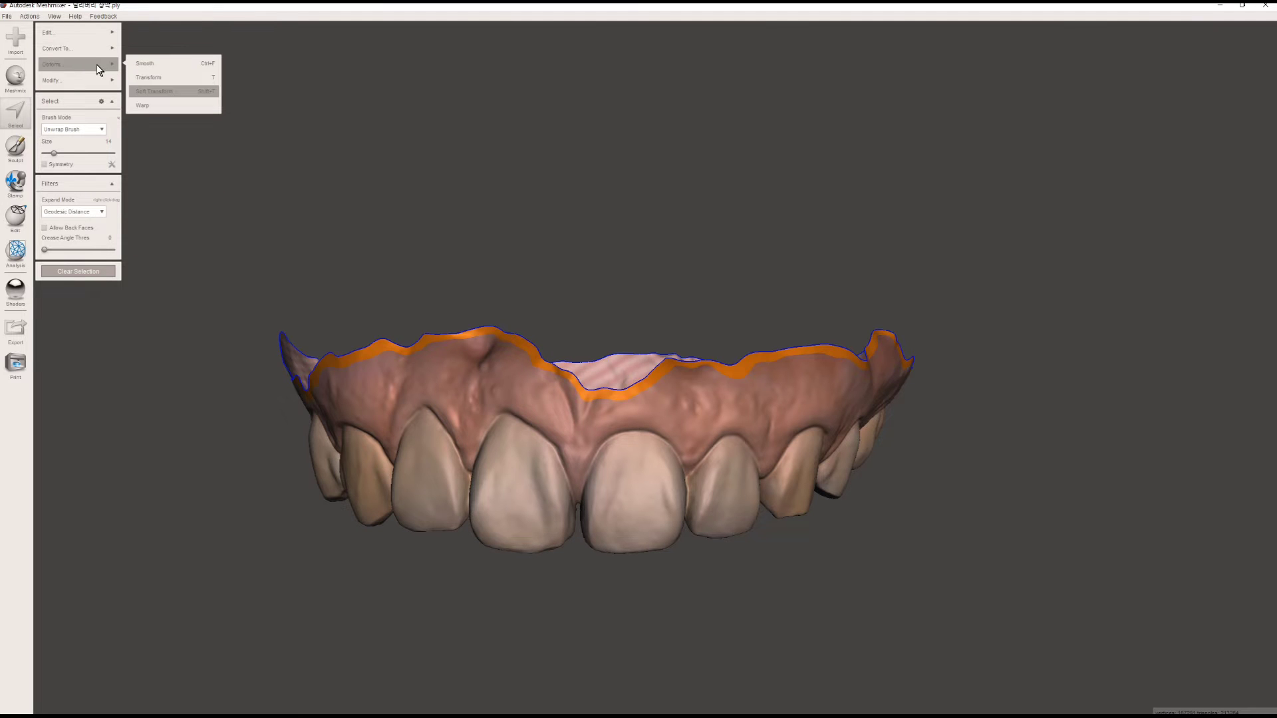
{"action": "left_click", "coordinate": [159, 91]}
{"action": "right_click_drag", "start_coordinate": [447, 242], "coordinate": [466, 261]}
{"action": "right_click_drag", "start_coordinate": [760, 360], "coordinate": [759, 351]}
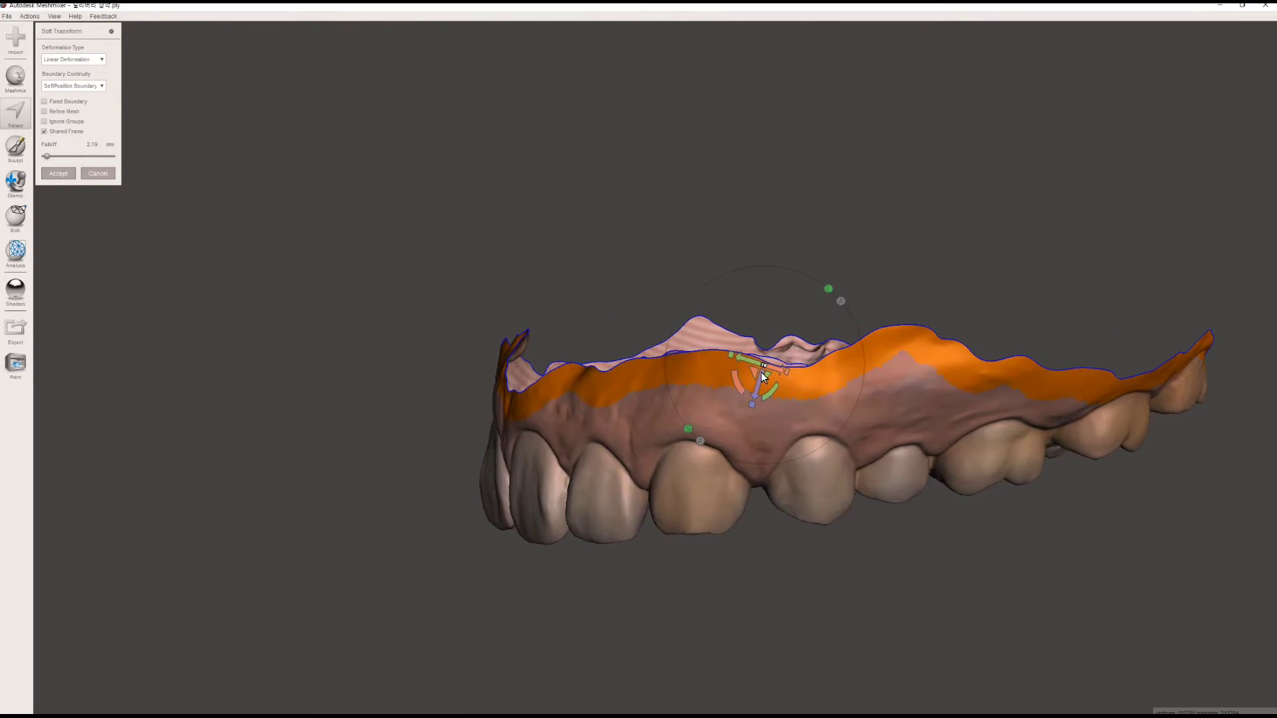
{"action": "left_click_drag", "start_coordinate": [757, 374], "coordinate": [784, 253]}
{"action": "right_click_drag", "start_coordinate": [784, 253], "coordinate": [747, 294]}
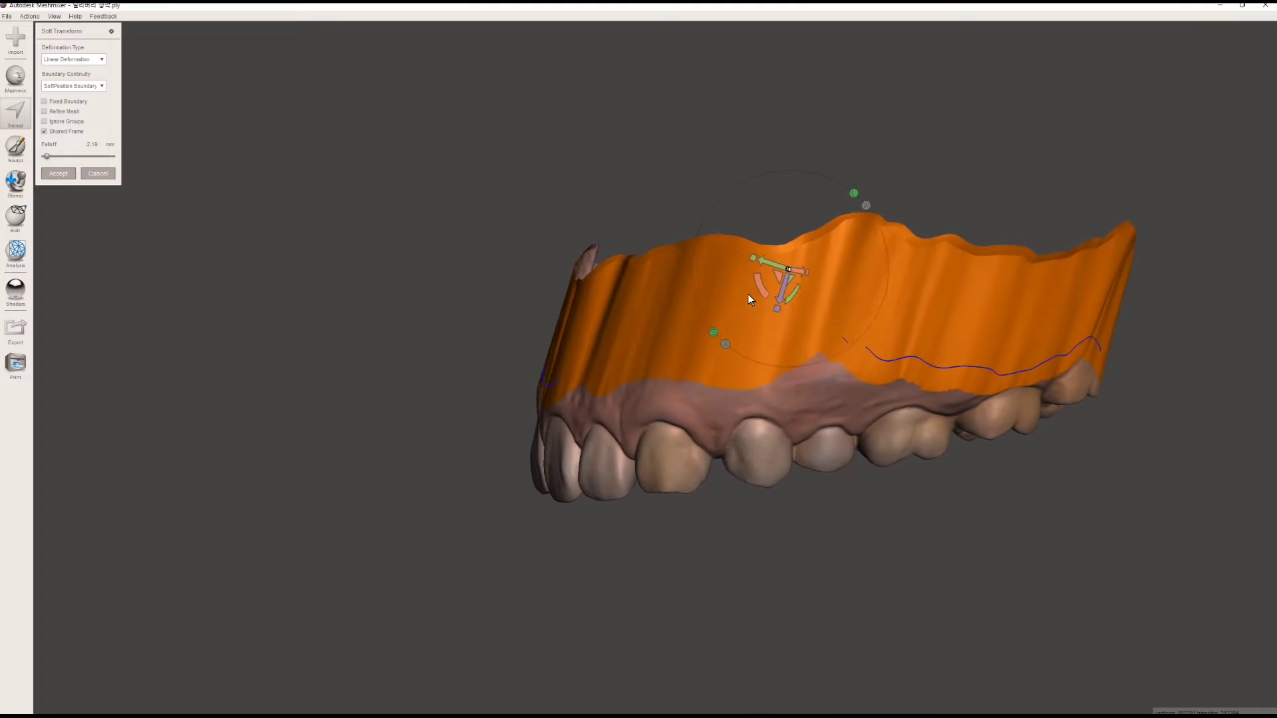
{"action": "left_click_drag", "start_coordinate": [764, 258], "coordinate": [755, 255]}
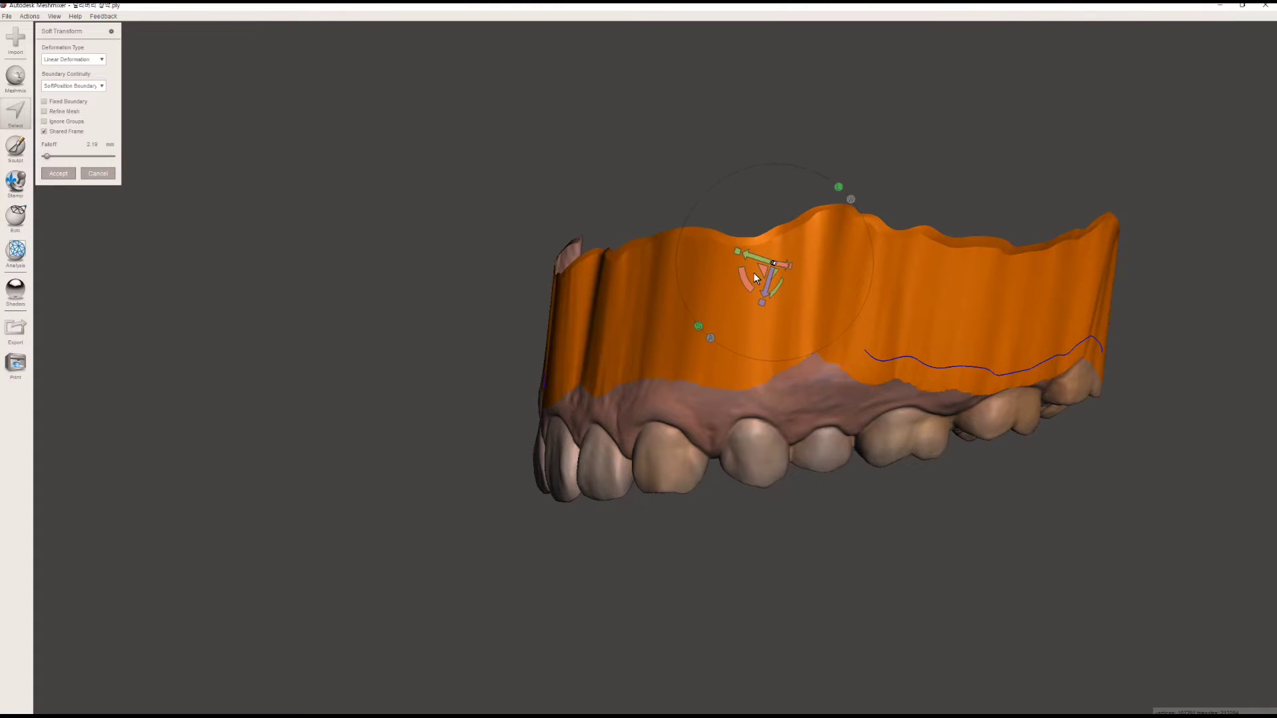
{"action": "right_click_drag", "start_coordinate": [753, 273], "coordinate": [737, 287]}
{"action": "left_click_drag", "start_coordinate": [778, 277], "coordinate": [762, 170]}
- Nudge the stretched gum wall slightly, accept the Soft Transform, and clear the selection
{"action": "right_click_drag", "start_coordinate": [671, 313], "coordinate": [591, 314]}
{"action": "right_click_drag", "start_coordinate": [504, 325], "coordinate": [652, 372]}
{"action": "scroll", "coordinate": [722, 370], "scroll_direction": "down", "scroll_amount": 5}
{"action": "scroll", "coordinate": [722, 369], "scroll_direction": "up", "scroll_amount": 2}
{"action": "right_click_drag", "start_coordinate": [732, 372], "coordinate": [696, 407]}
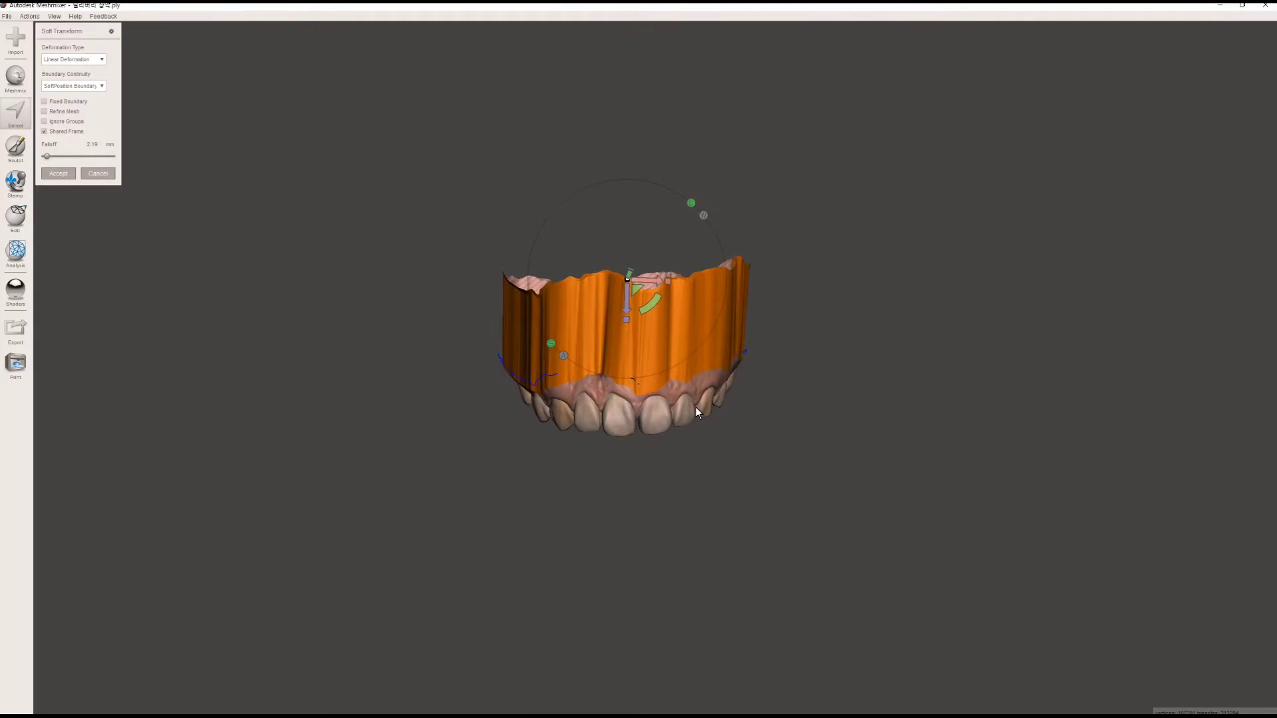
{"action": "right_click_drag", "start_coordinate": [646, 285], "coordinate": [662, 286]}
{"action": "left_click_drag", "start_coordinate": [661, 282], "coordinate": [664, 289]}
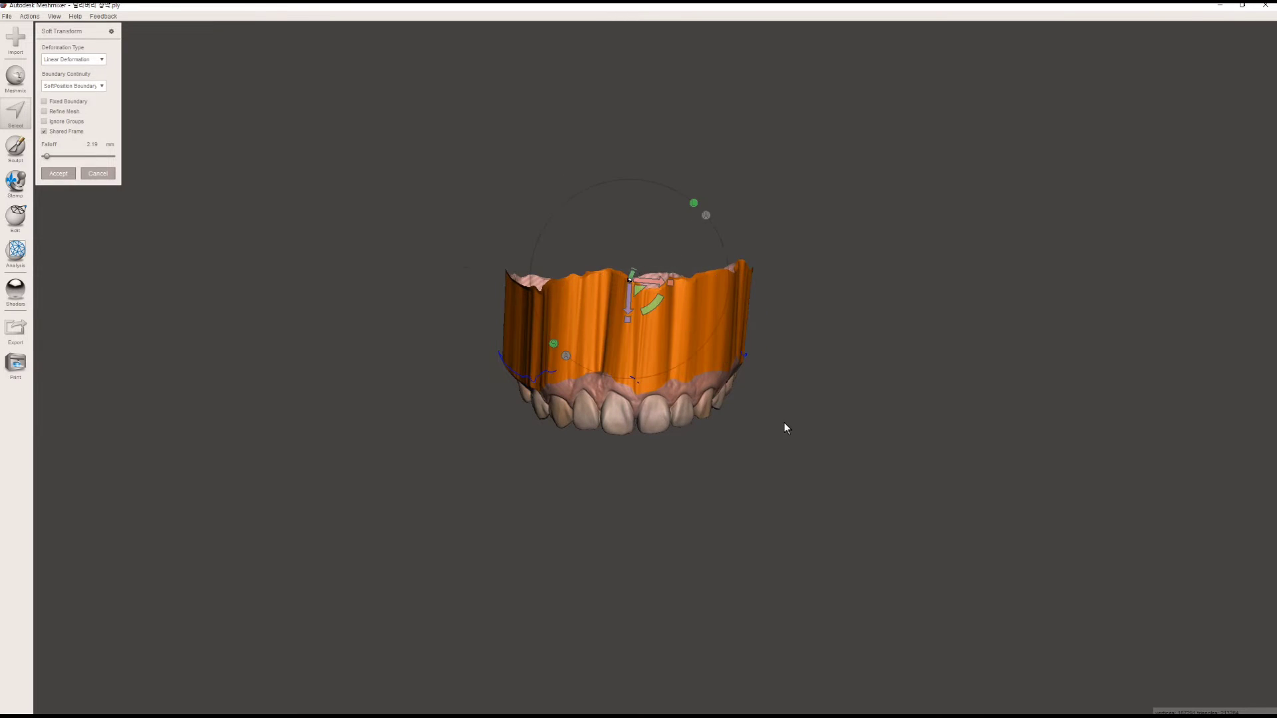
{"action": "right_click_drag", "start_coordinate": [629, 279], "coordinate": [665, 432]}
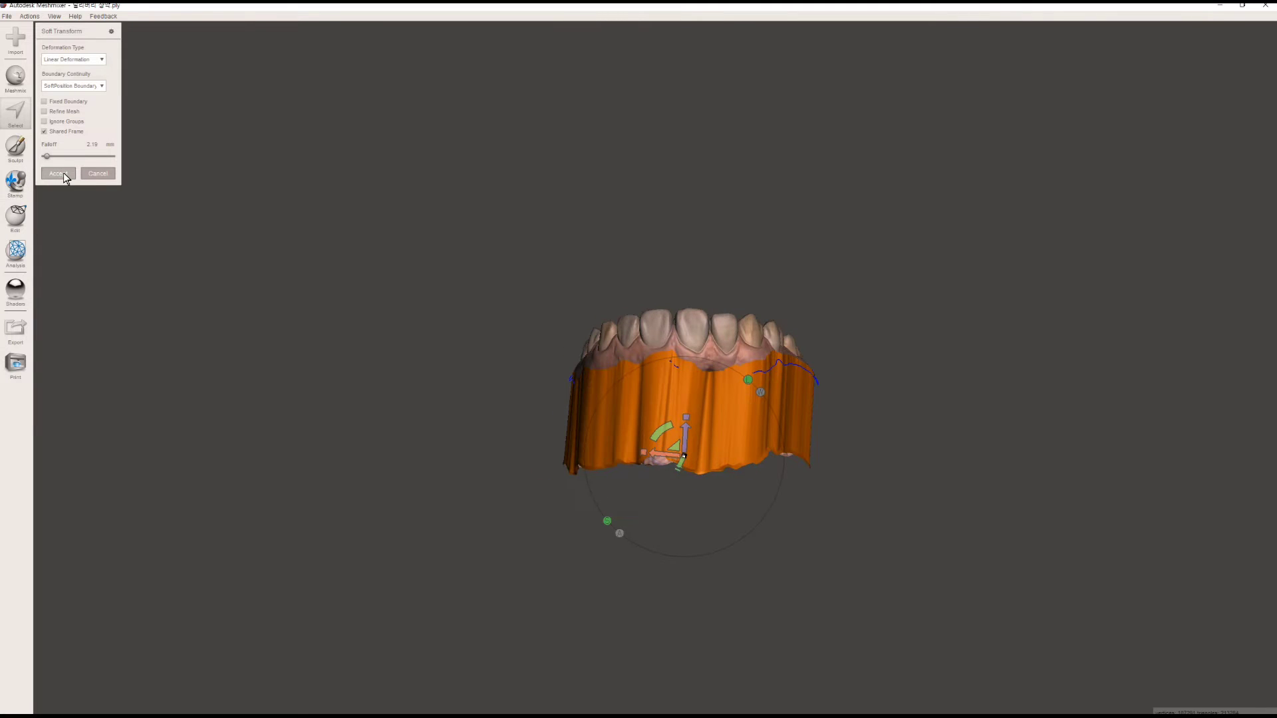
{"action": "right_click_drag", "start_coordinate": [700, 389], "coordinate": [826, 359]}
{"action": "scroll", "coordinate": [618, 356], "scroll_direction": "up", "scroll_amount": 2}
{"action": "key", "text": "Escape"}
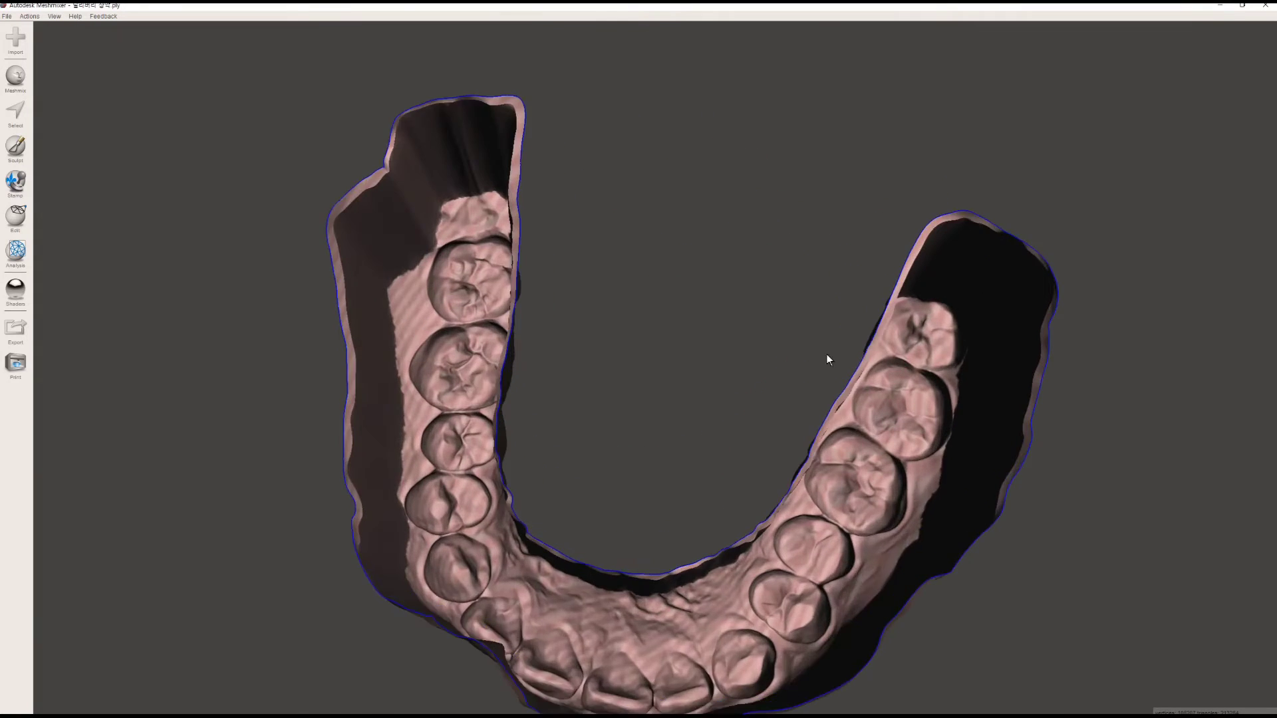
- Start a Plane Cut on the arch and lay the cutting plane horizontally across the stretched gum wall
{"action": "scroll", "coordinate": [911, 390], "scroll_direction": "up", "scroll_amount": 4}
{"action": "right_click_drag", "start_coordinate": [685, 492], "coordinate": [649, 398]}
{"action": "scroll", "coordinate": [622, 473], "scroll_direction": "down", "scroll_amount": 3}
{"action": "scroll", "coordinate": [651, 405], "scroll_direction": "down", "scroll_amount": 3}
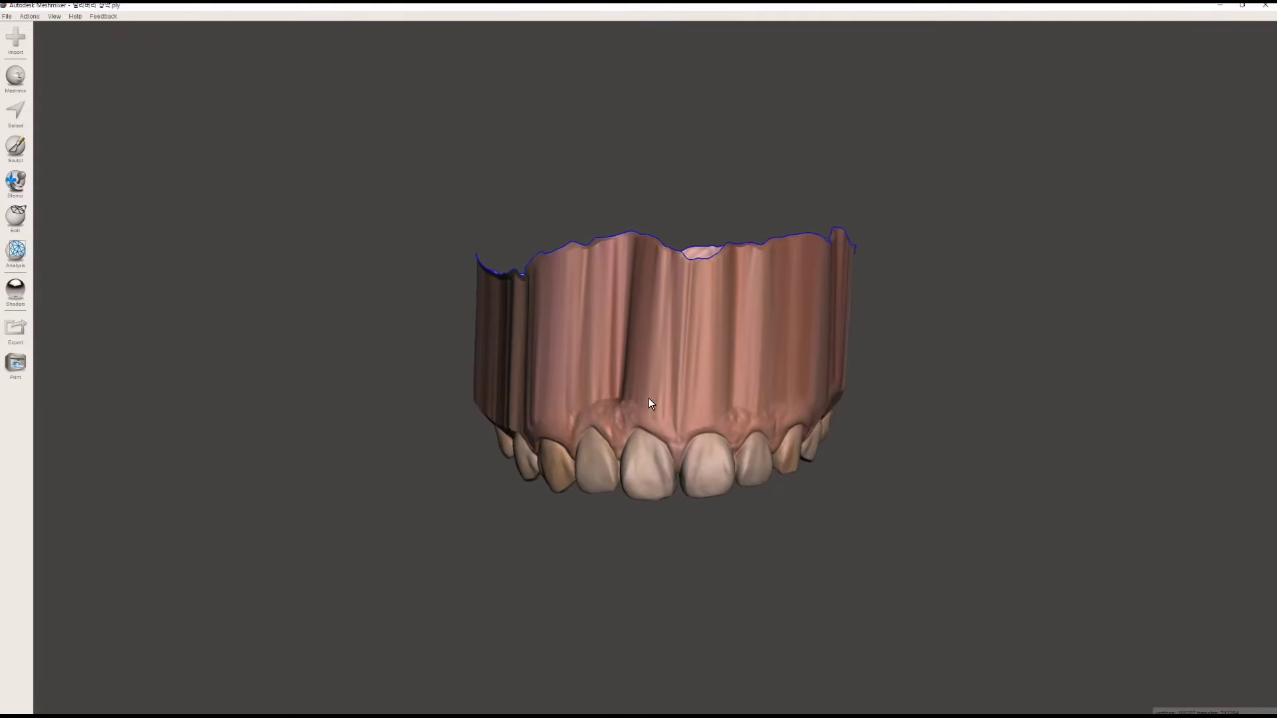
{"action": "scroll", "coordinate": [649, 398], "scroll_direction": "down", "scroll_amount": 2}
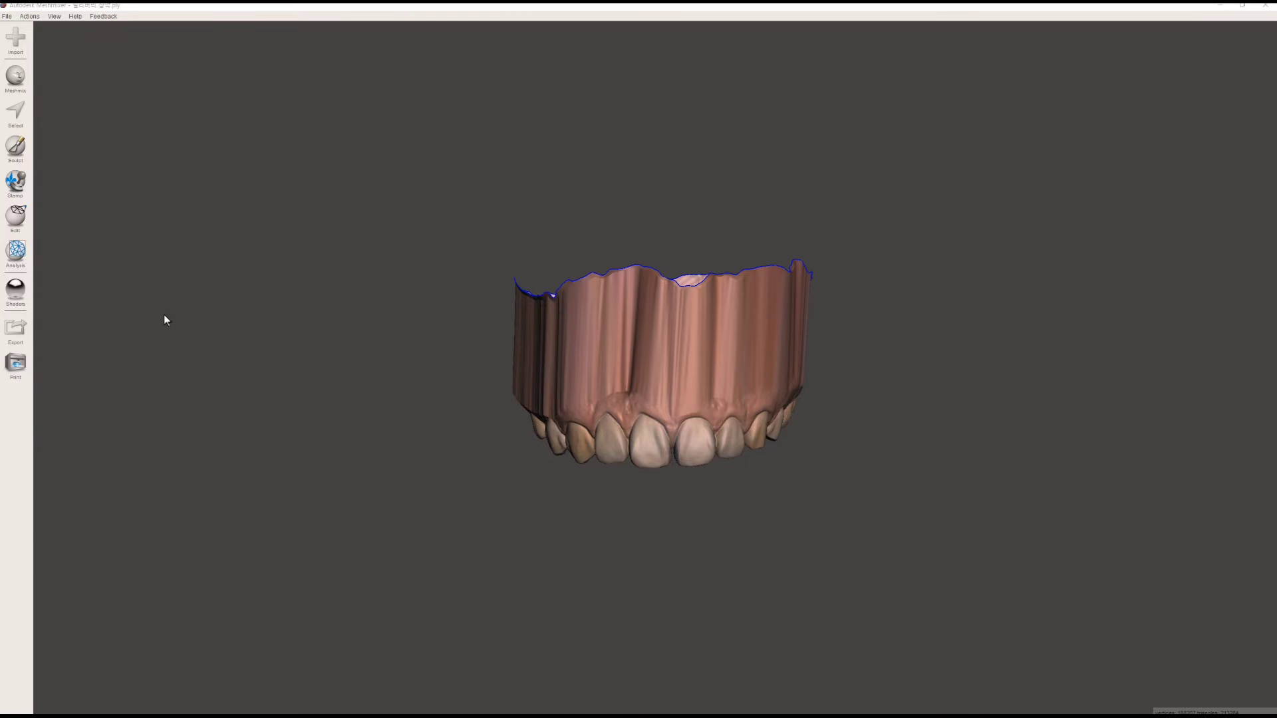
{"action": "left_click", "coordinate": [15, 216]}
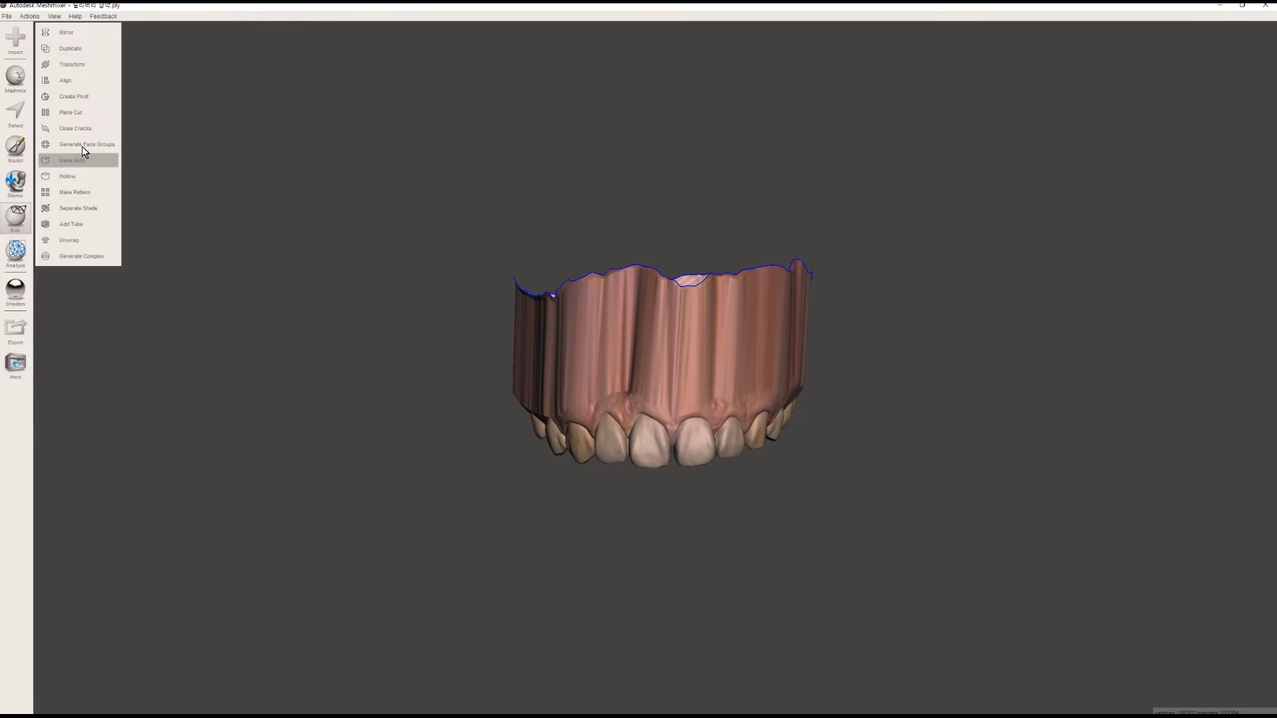
{"action": "left_click", "coordinate": [77, 112]}
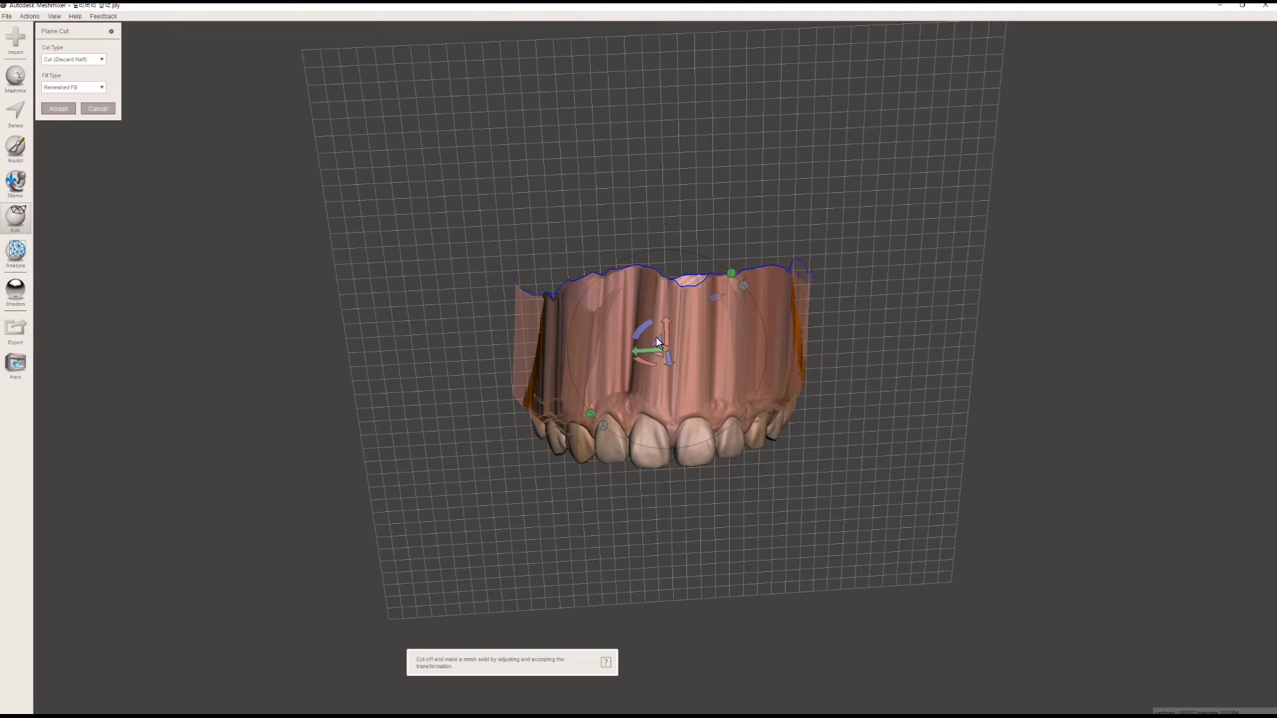
{"action": "right_click_drag", "start_coordinate": [519, 384], "coordinate": [632, 385]}
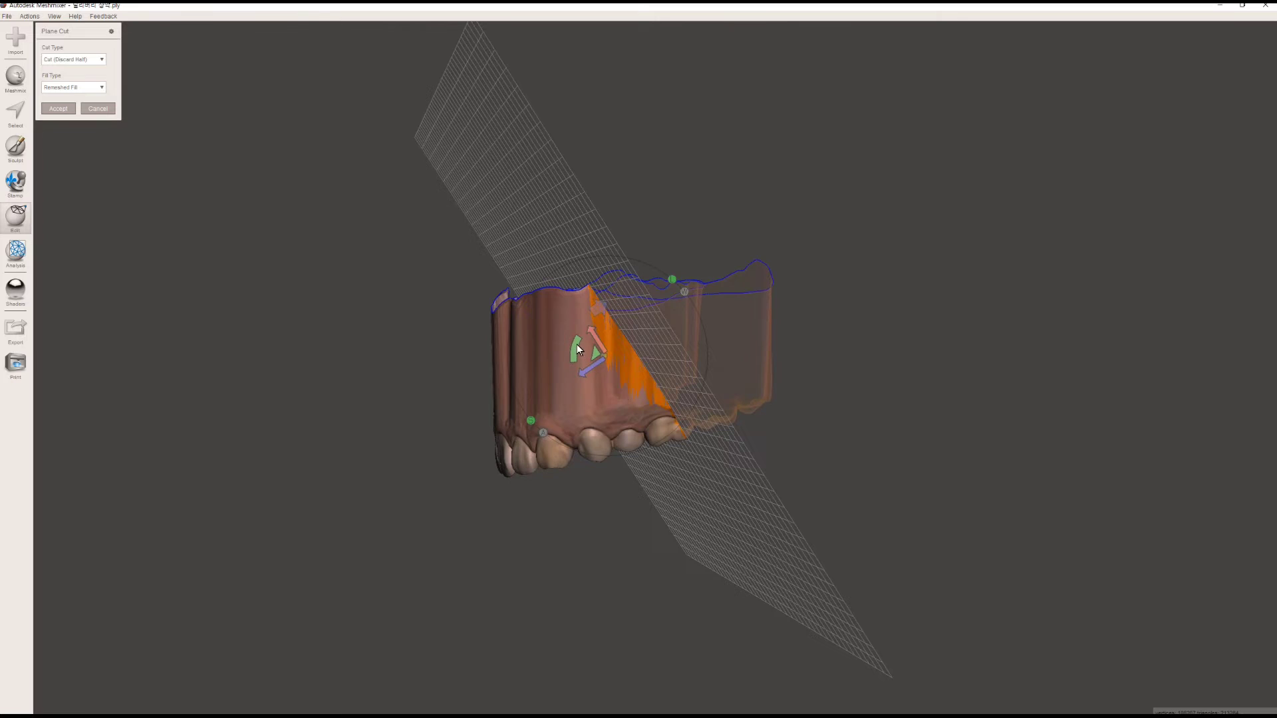
{"action": "left_click_drag", "start_coordinate": [578, 358], "coordinate": [574, 359]}
{"action": "right_click_drag", "start_coordinate": [791, 338], "coordinate": [669, 343]}
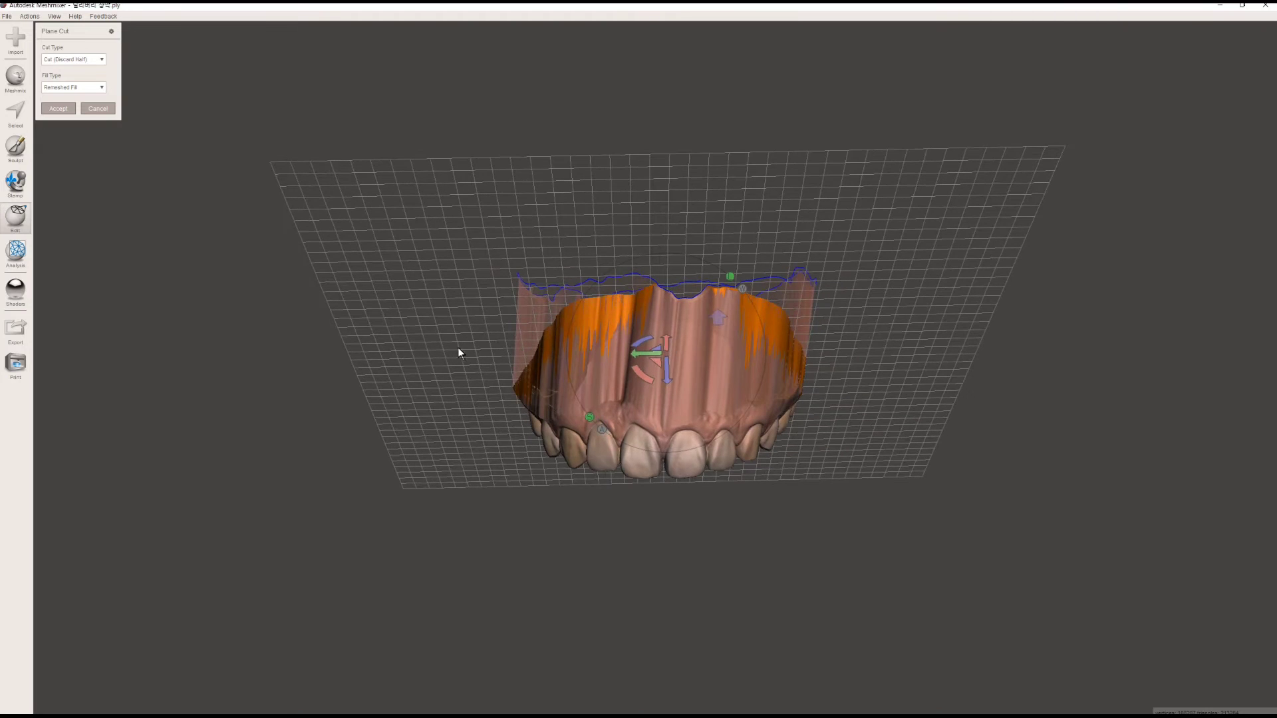
{"action": "mouse_move", "coordinate": [443, 345]}
{"action": "left_mouse_down"}
{"action": "mouse_move", "coordinate": [927, 347]}
{"action": "mouse_move", "coordinate": [935, 365]}
{"action": "left_mouse_up"}
{"action": "right_click_drag", "start_coordinate": [846, 358], "coordinate": [743, 342]}
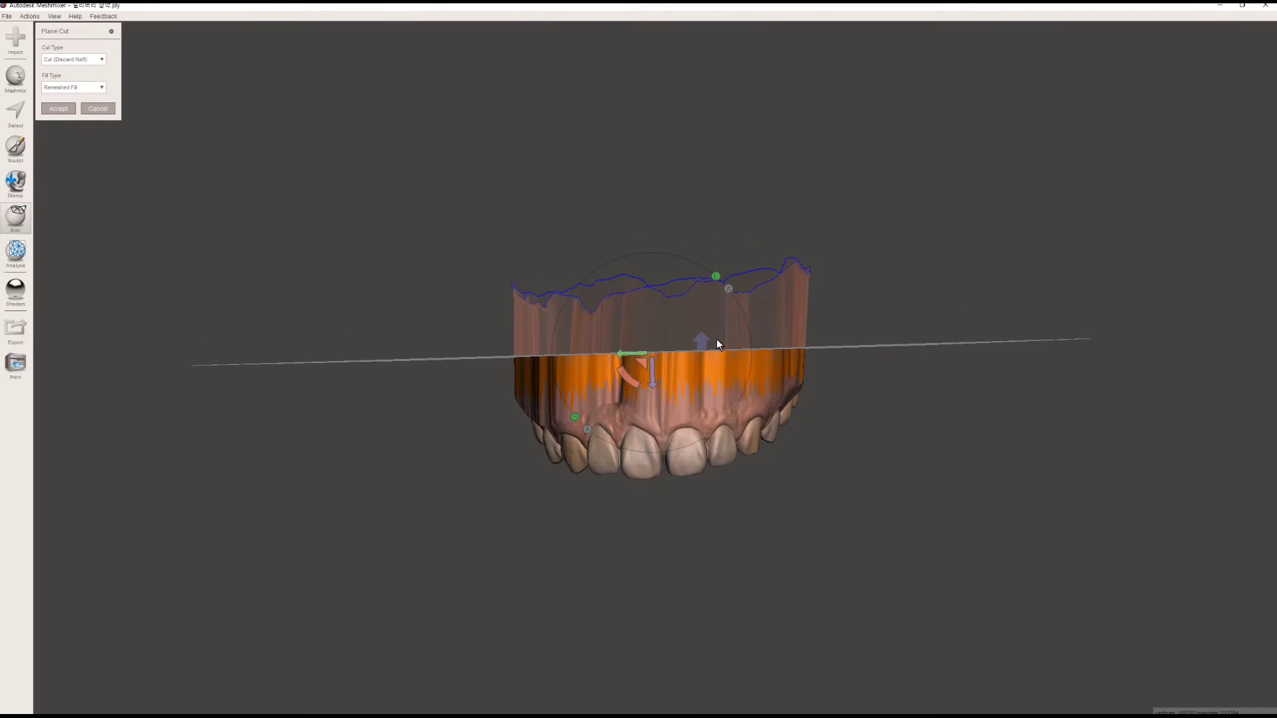
- Redraw the cutting plane in the opposite direction and flip the kept side back to the teeth
{"action": "left_click_drag", "start_coordinate": [1084, 341], "coordinate": [426, 360]}
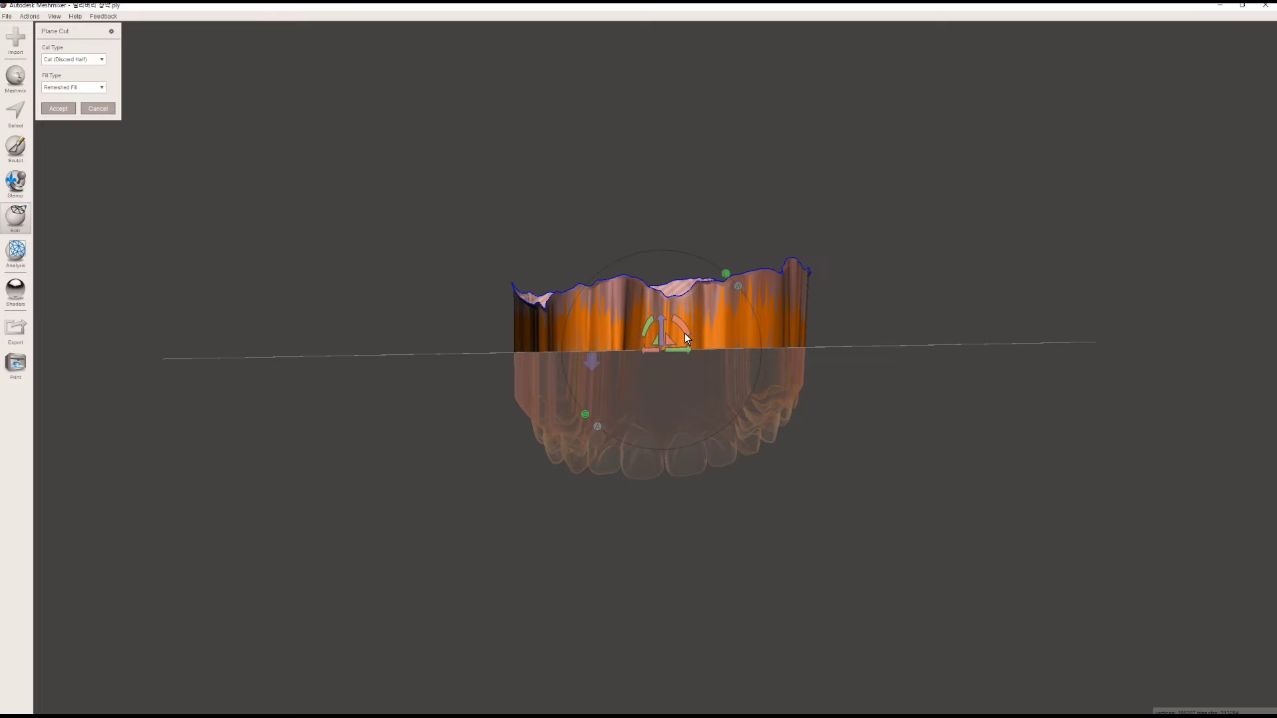
{"action": "scroll", "coordinate": [588, 359], "scroll_direction": "up", "scroll_amount": 3}
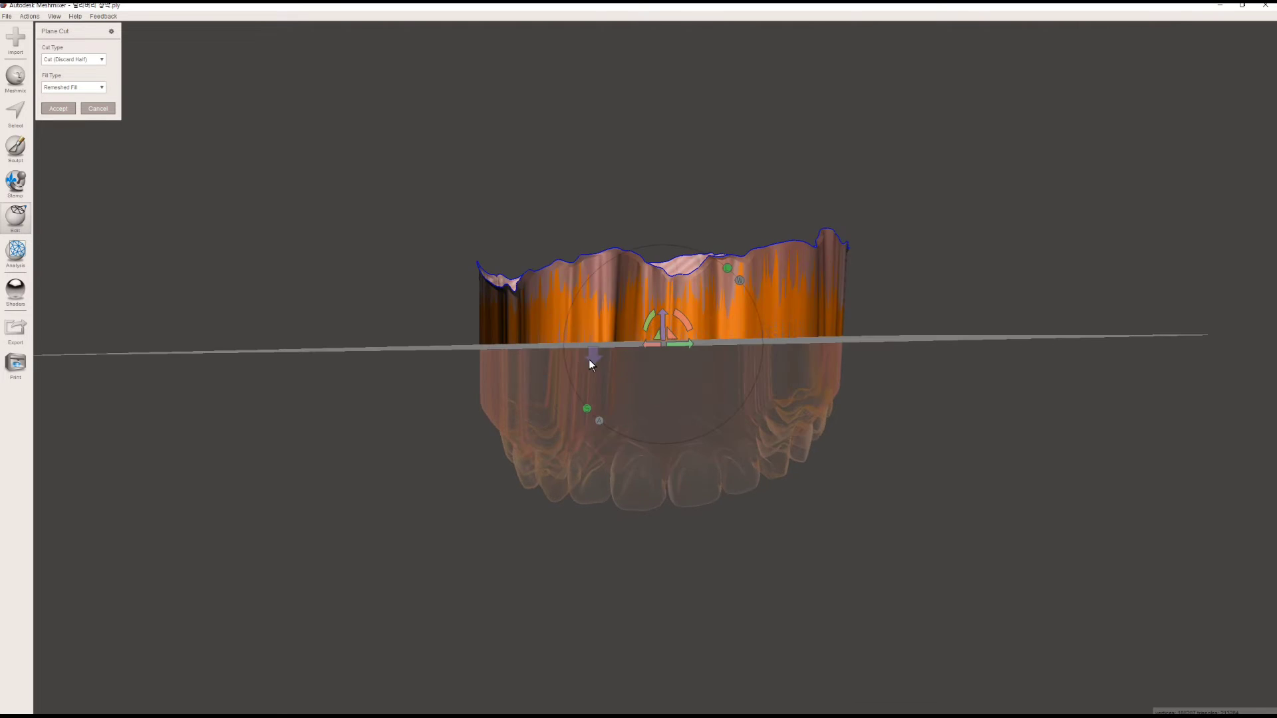
{"action": "left_click", "coordinate": [596, 345]}
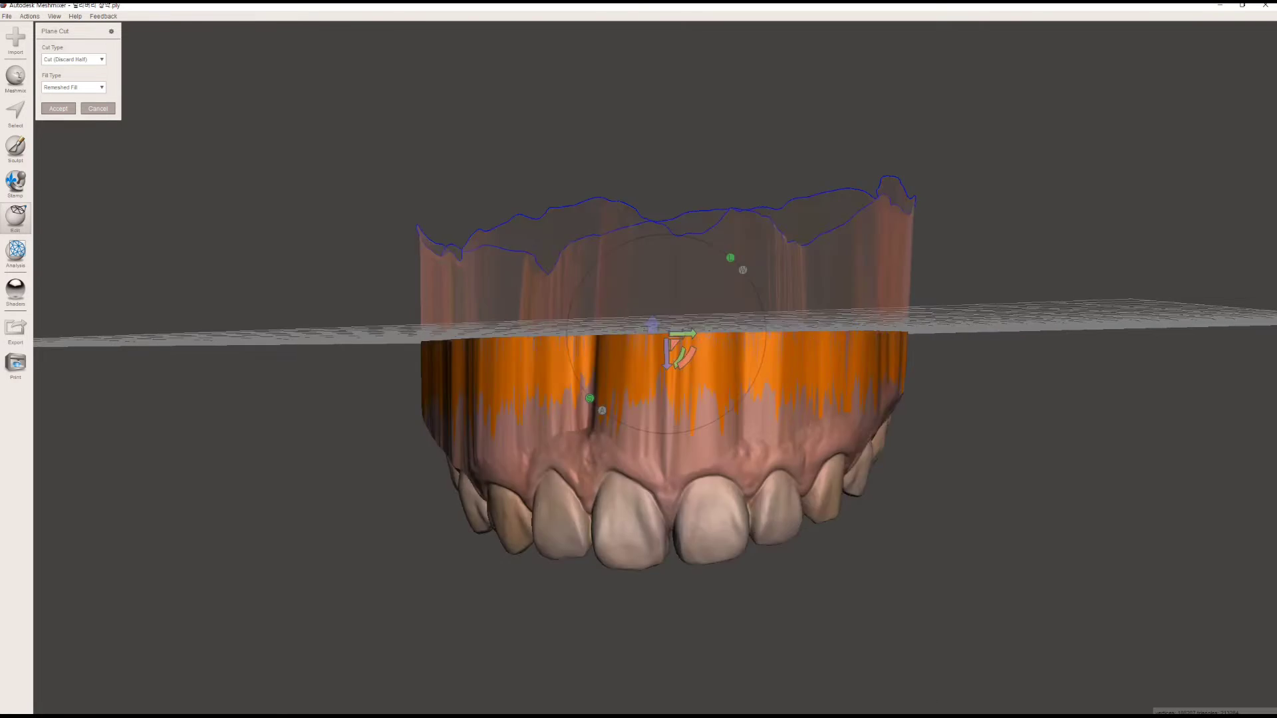
- Shift the cutting plane closer to the teeth and change its tilt across the gum wall
{"action": "scroll", "coordinate": [788, 384], "scroll_direction": "down", "scroll_amount": 3}
{"action": "right_click_drag", "start_coordinate": [788, 385], "coordinate": [792, 383]}
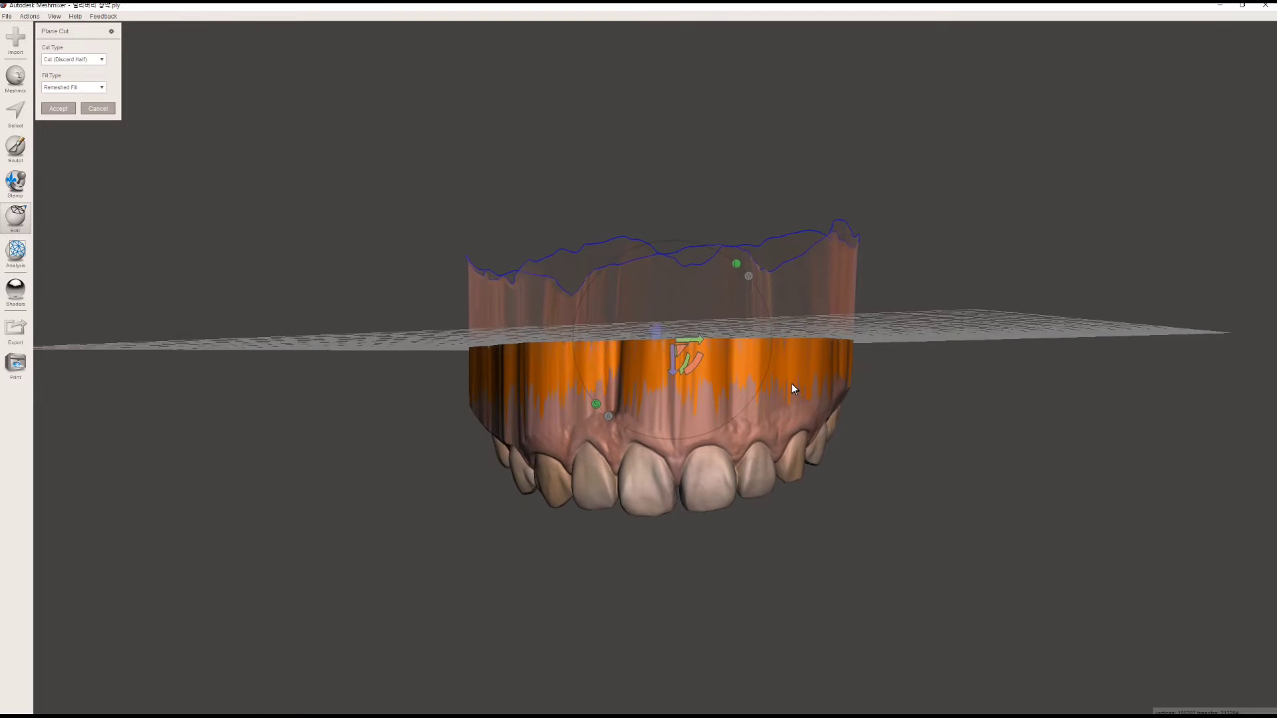
{"action": "left_click_drag", "start_coordinate": [694, 361], "coordinate": [672, 365]}
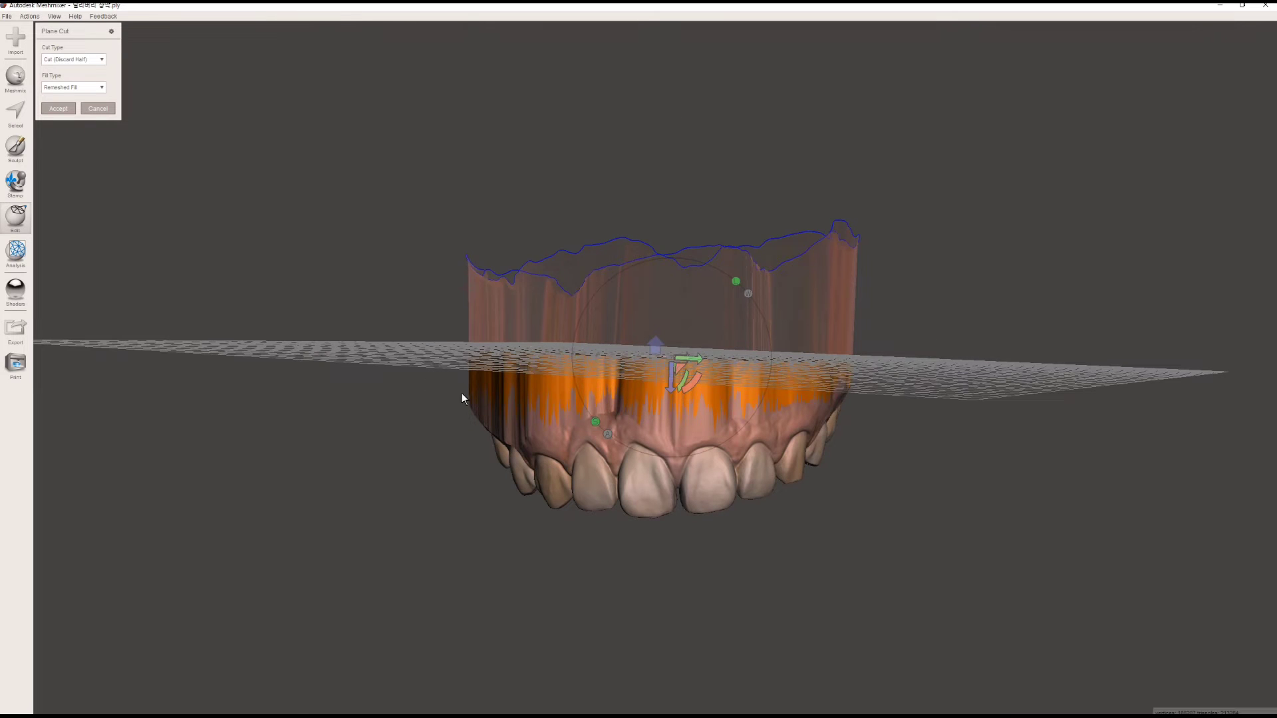
{"action": "right_click_drag", "start_coordinate": [462, 393], "coordinate": [435, 383]}
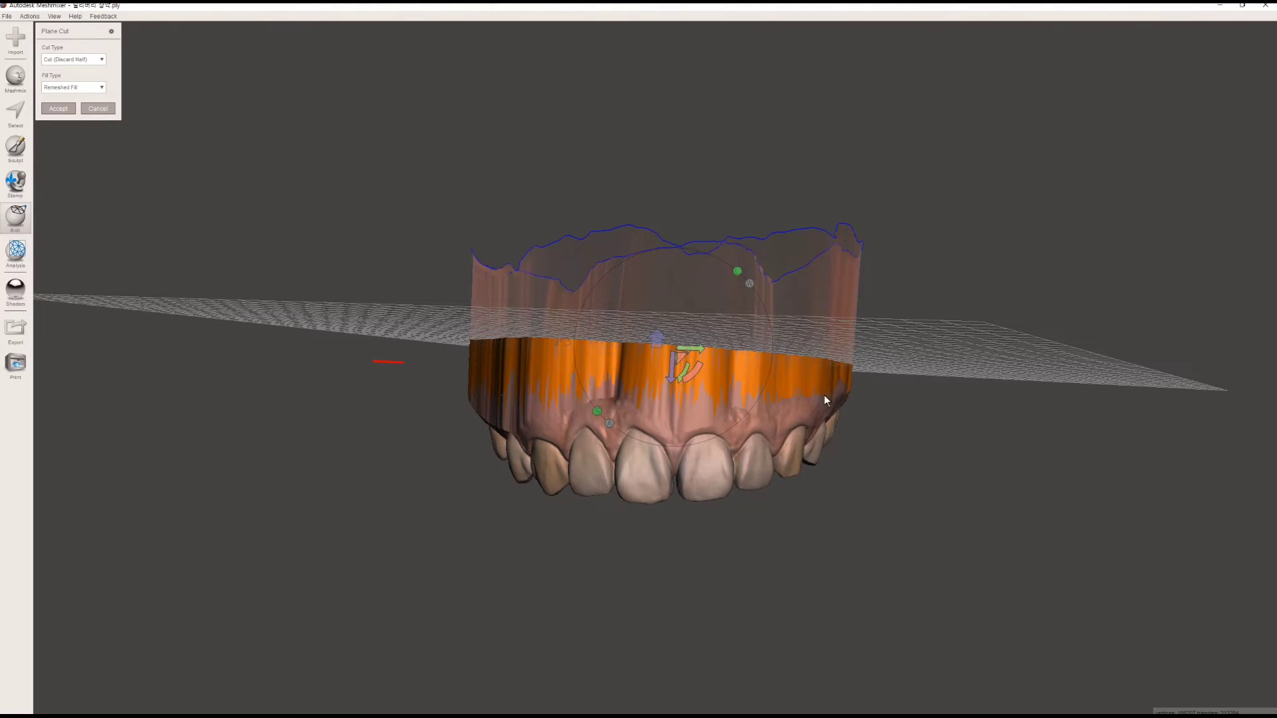
- Redraw the cutting plane just above the gum line, fine-tune its height and tilt, and accept the cut
{"action": "left_click_drag", "start_coordinate": [824, 397], "coordinate": [963, 375]}
{"action": "right_click_drag", "start_coordinate": [640, 457], "coordinate": [846, 370]}
{"action": "mouse_move", "coordinate": [699, 352]}
{"action": "right_mouse_down"}
{"action": "mouse_move", "coordinate": [695, 323]}
{"action": "mouse_move", "coordinate": [699, 347]}
{"action": "right_mouse_up"}
{"action": "mouse_move", "coordinate": [320, 350]}
{"action": "left_mouse_down"}
{"action": "mouse_move", "coordinate": [1044, 369]}
{"action": "mouse_move", "coordinate": [1047, 385]}
{"action": "left_mouse_up"}
{"action": "right_click_drag", "start_coordinate": [828, 409], "coordinate": [775, 429]}
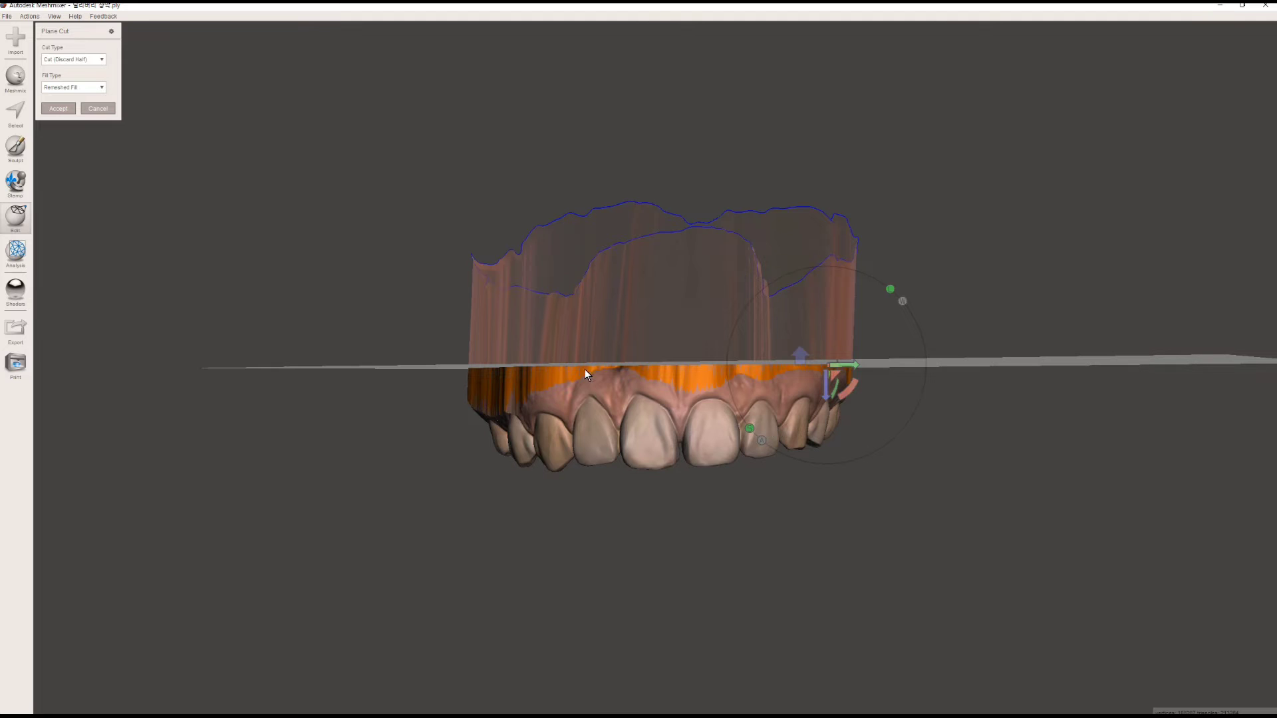
{"action": "left_click_drag", "start_coordinate": [848, 390], "coordinate": [845, 393]}
{"action": "right_click_drag", "start_coordinate": [826, 440], "coordinate": [792, 448]}
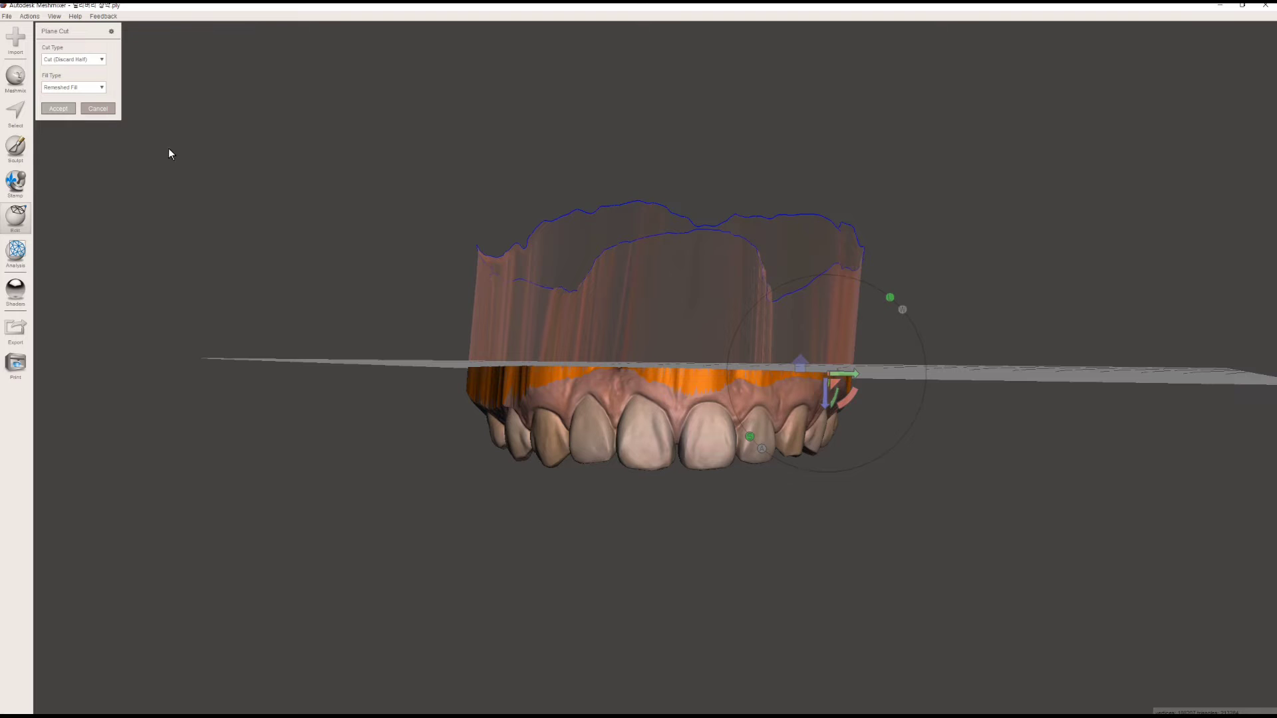
{"action": "key", "text": "Return"}
- Hollow the trimmed arch with an offset distance of 3 mm and 3 holes per hollow, and update the preview
{"action": "right_click_drag", "start_coordinate": [725, 364], "coordinate": [644, 489]}
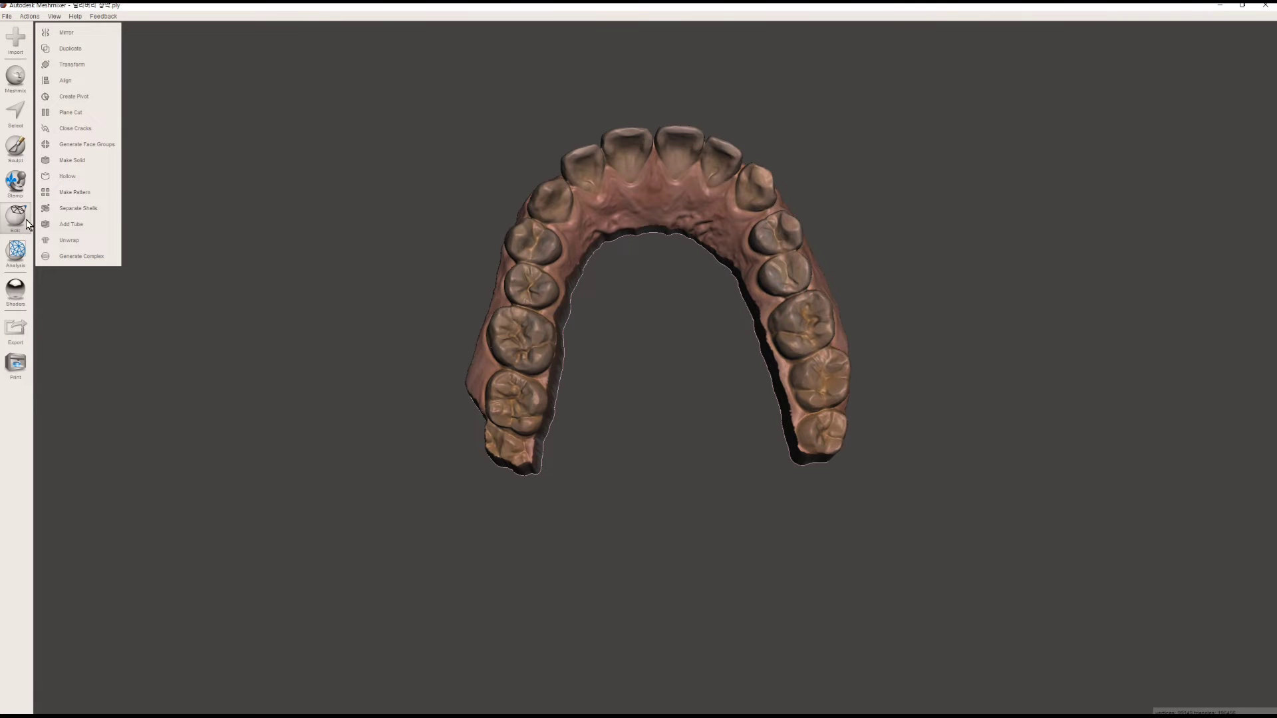
{"action": "left_click", "coordinate": [73, 177]}
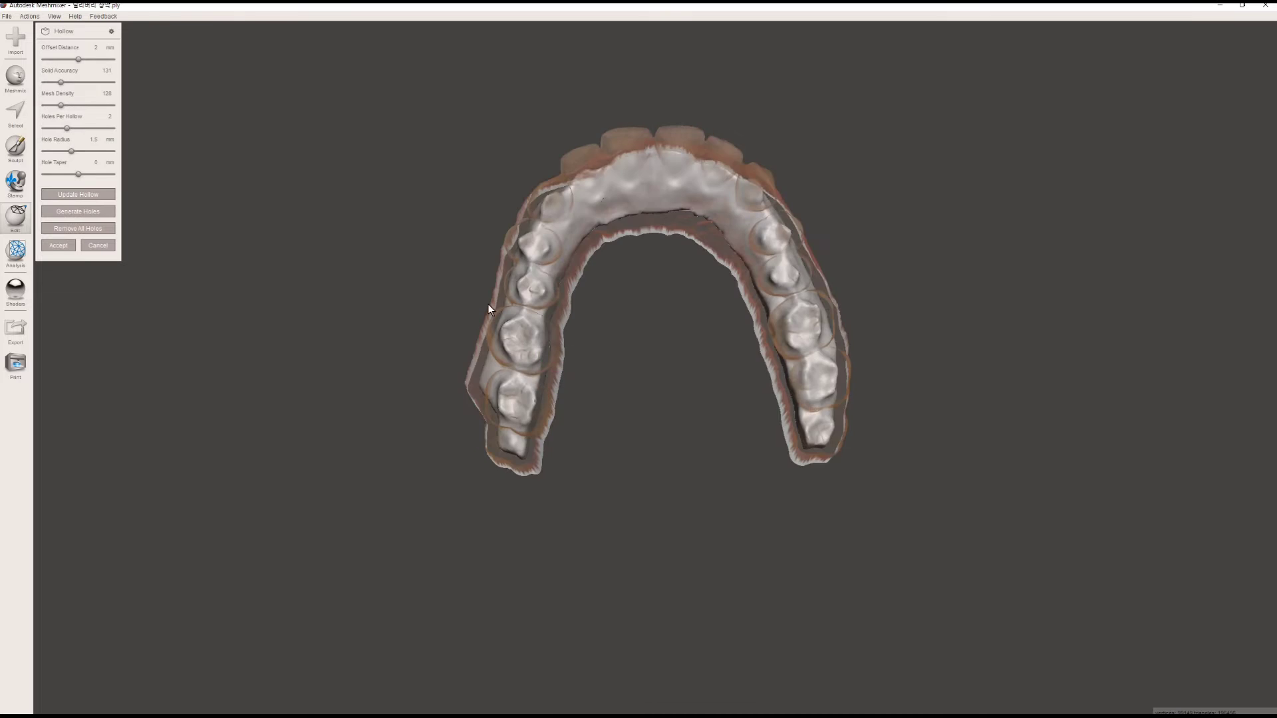
{"action": "right_click_drag", "start_coordinate": [636, 366], "coordinate": [635, 246]}
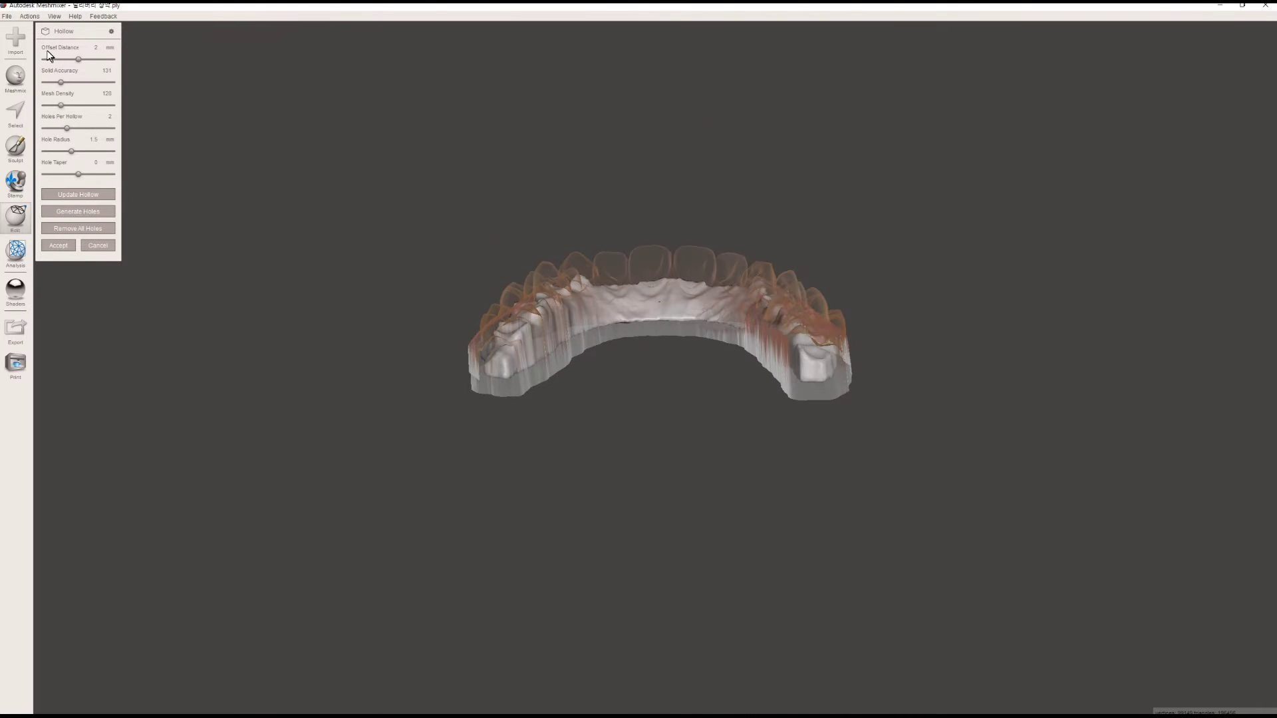
{"action": "right_click_drag", "start_coordinate": [596, 286], "coordinate": [648, 260]}
{"action": "scroll", "coordinate": [628, 328], "scroll_direction": "up", "scroll_amount": 4}
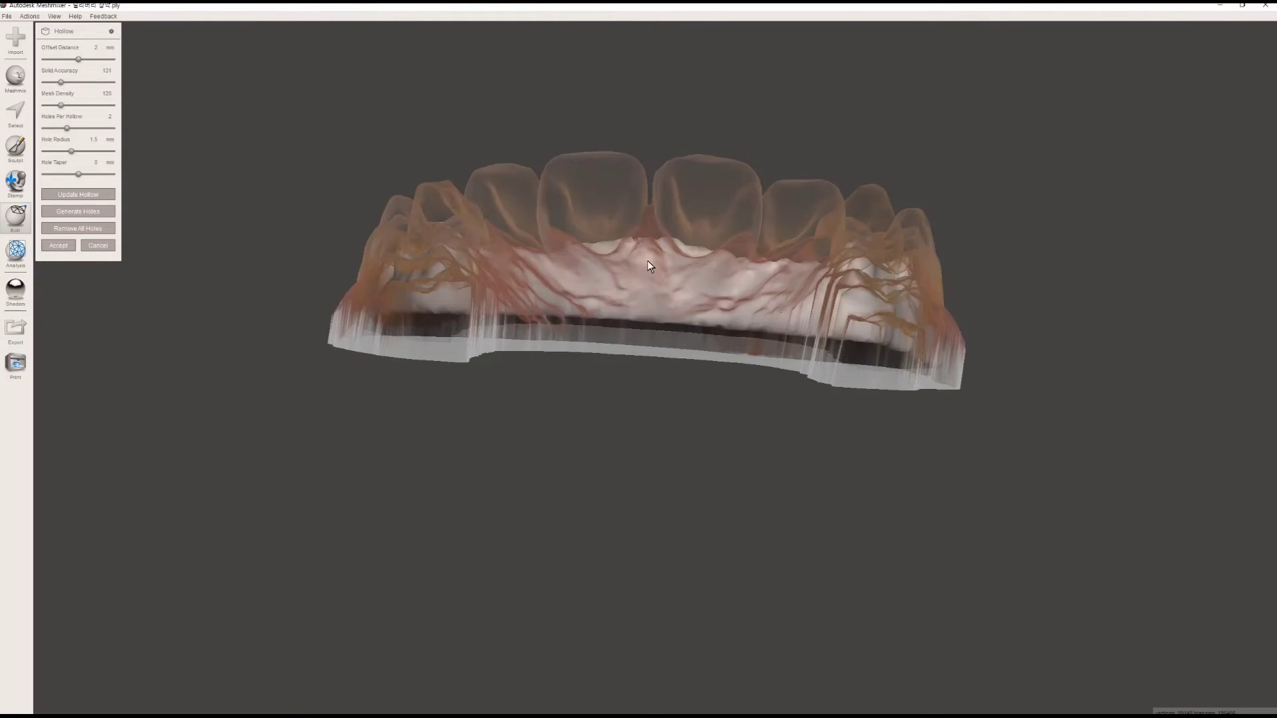
{"action": "double_click", "coordinate": [92, 50]}
{"action": "double_click", "coordinate": [94, 139]}
{"action": "double_click", "coordinate": [110, 116]}
{"action": "type", "text": "3"}
{"action": "left_click", "coordinate": [90, 194]}
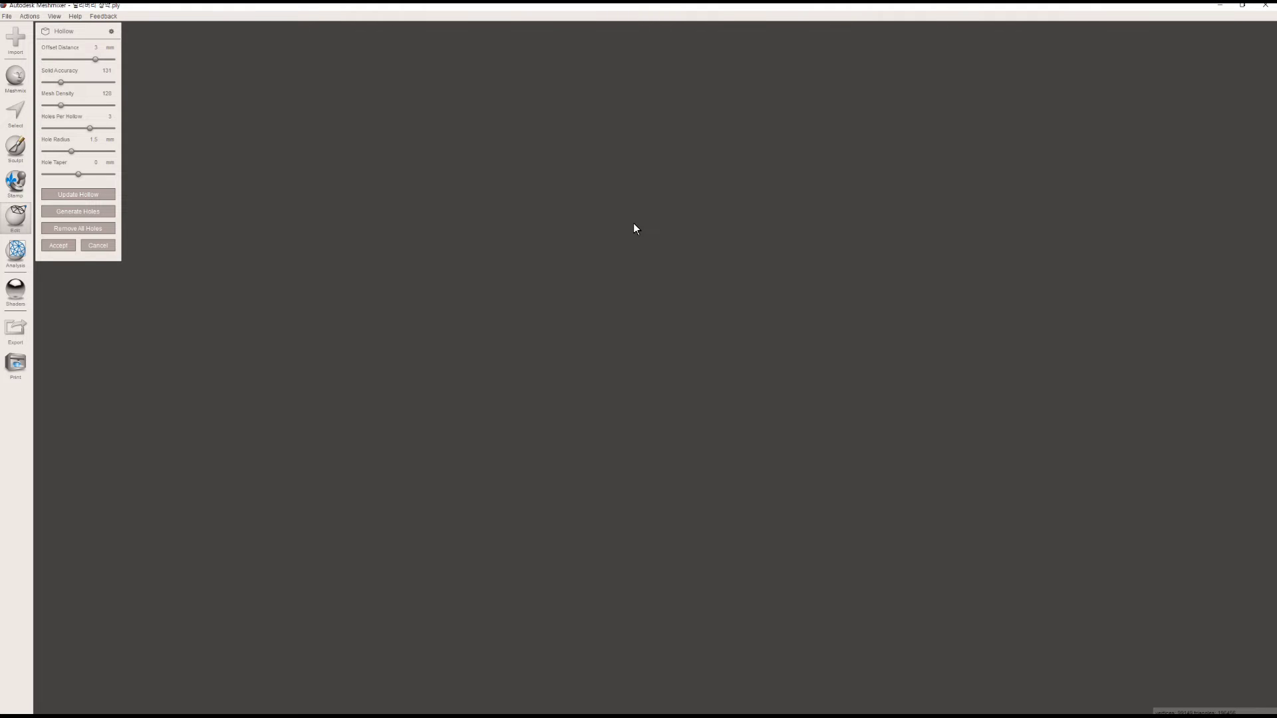
- Generate the drain holes and place them at the rear ends and the front of the arch
{"action": "right_click_drag", "start_coordinate": [610, 337], "coordinate": [547, 310]}
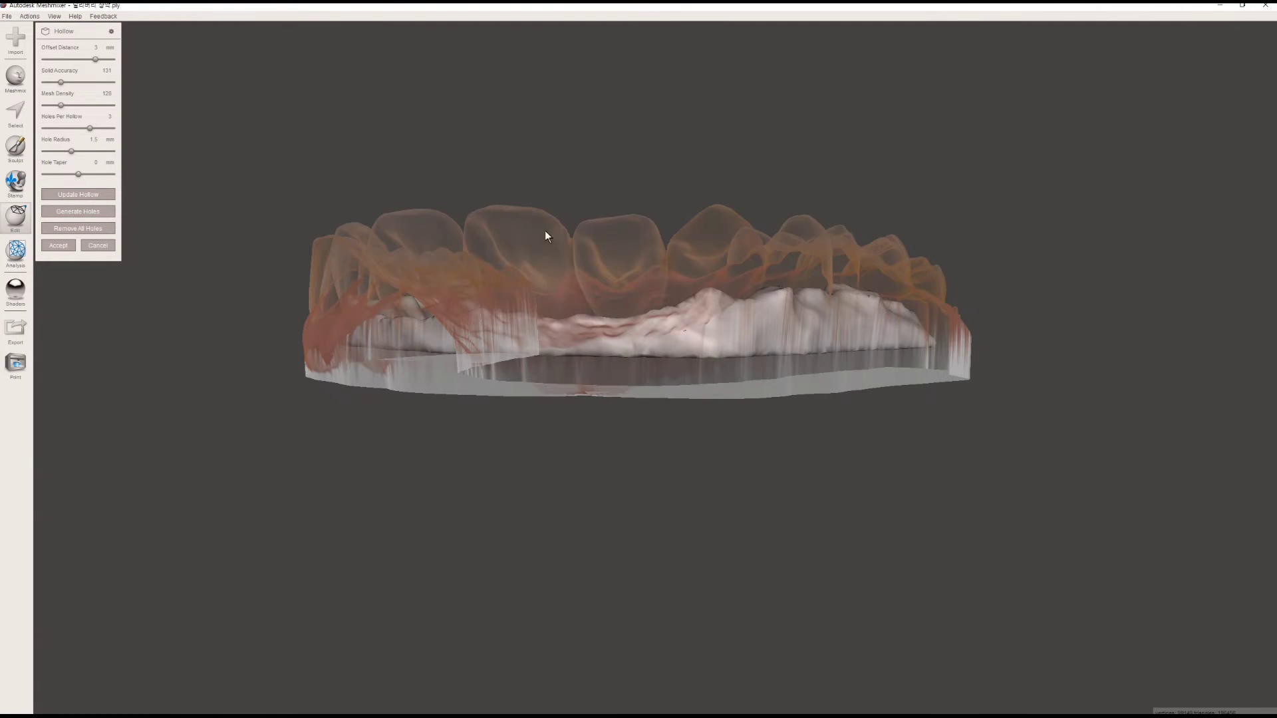
{"action": "right_click_drag", "start_coordinate": [625, 318], "coordinate": [486, 299]}
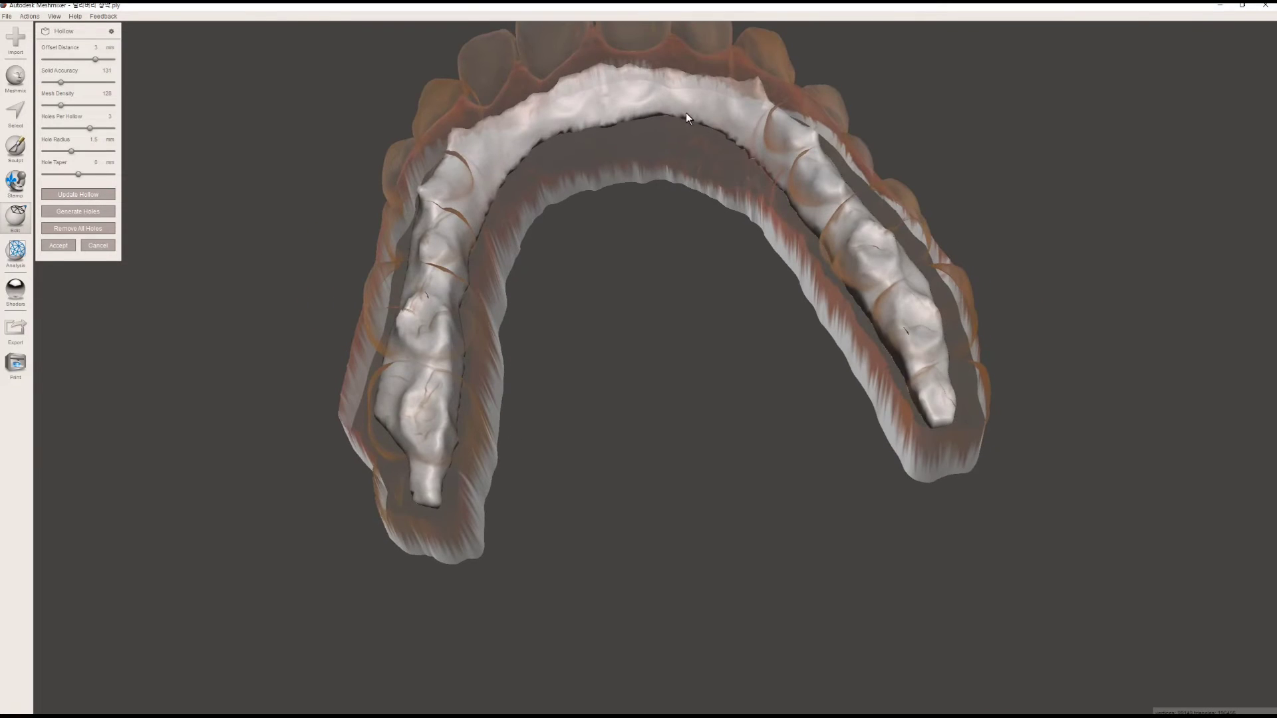
{"action": "left_click", "coordinate": [74, 212]}
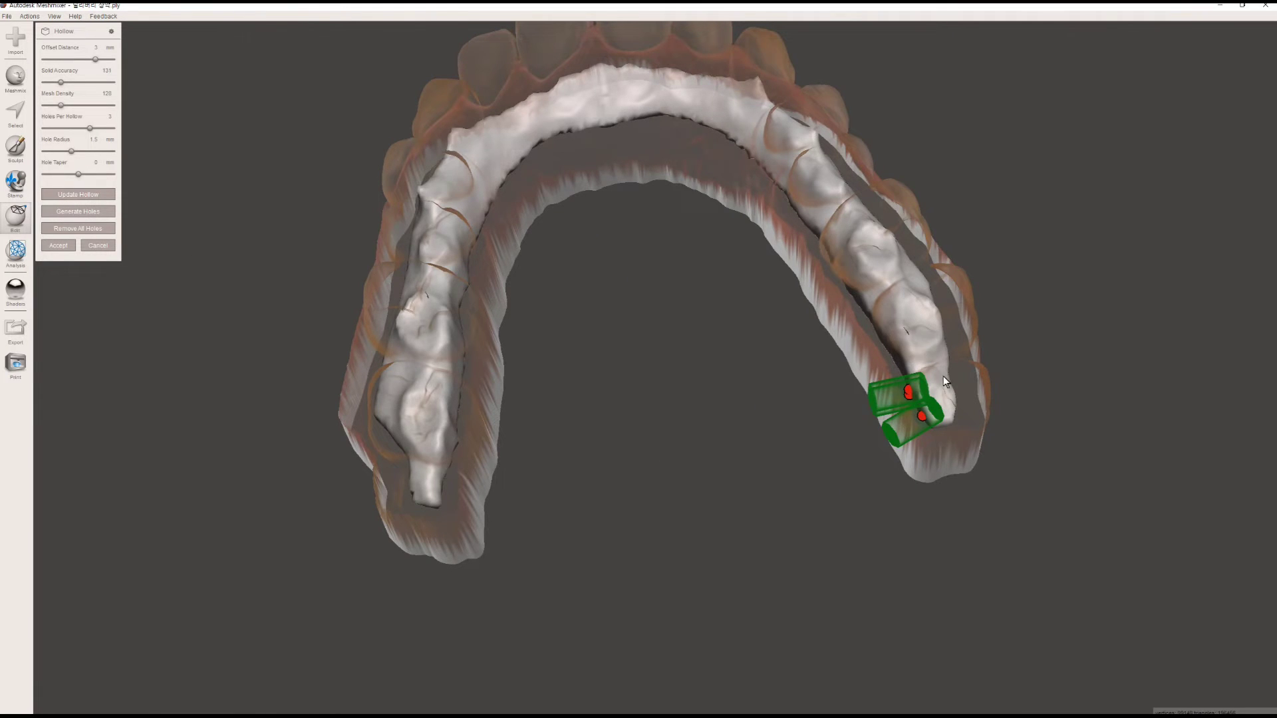
{"action": "left_click", "coordinate": [422, 509]}
{"action": "left_click_drag", "start_coordinate": [419, 506], "coordinate": [417, 508]}
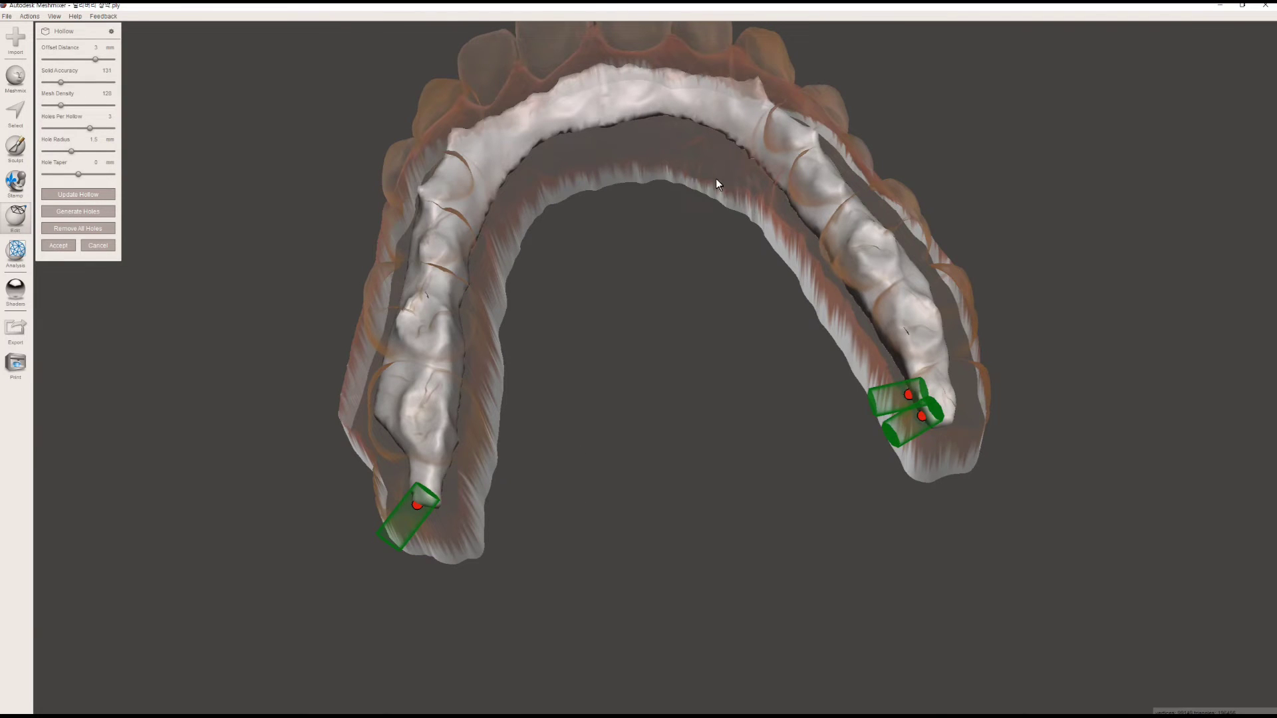
{"action": "left_click", "coordinate": [615, 112]}
{"action": "right_click_drag", "start_coordinate": [605, 110], "coordinate": [744, 535]}
- Adjust the position and direction of the drain holes at both rear ends of the arch
{"action": "right_click_drag", "start_coordinate": [744, 598], "coordinate": [579, 323]}
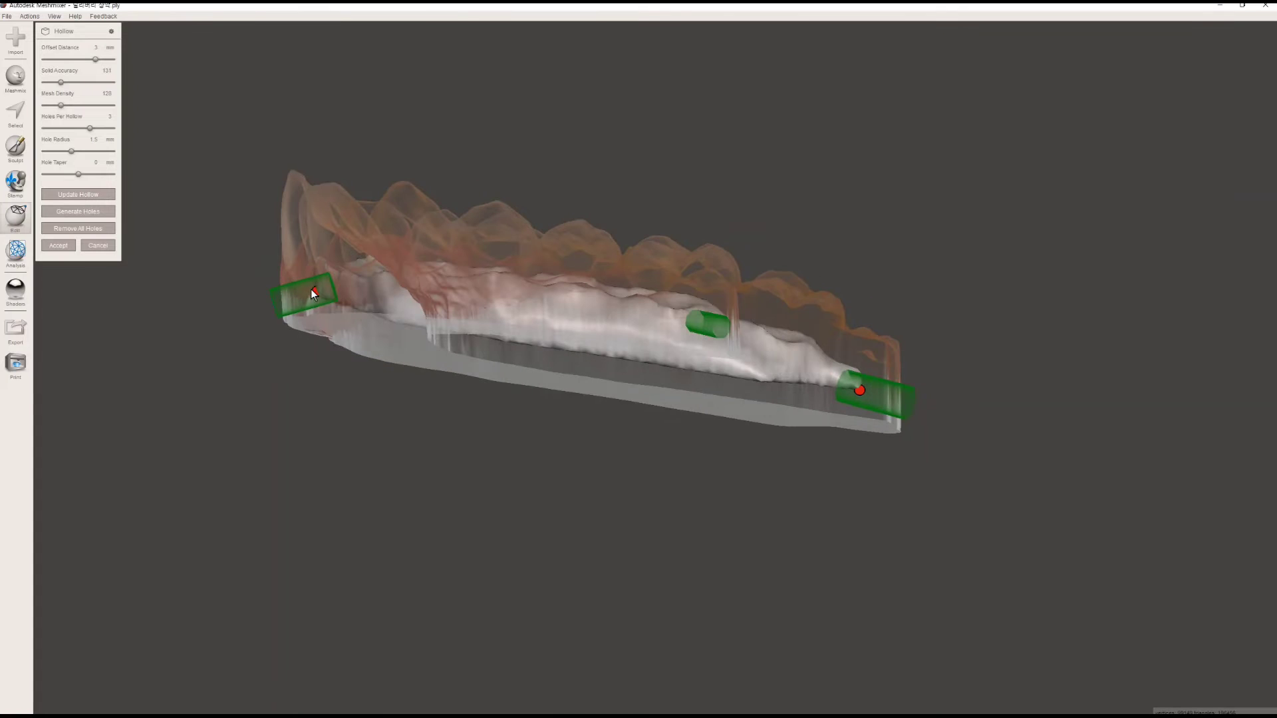
{"action": "right_click_drag", "start_coordinate": [316, 289], "coordinate": [441, 557]}
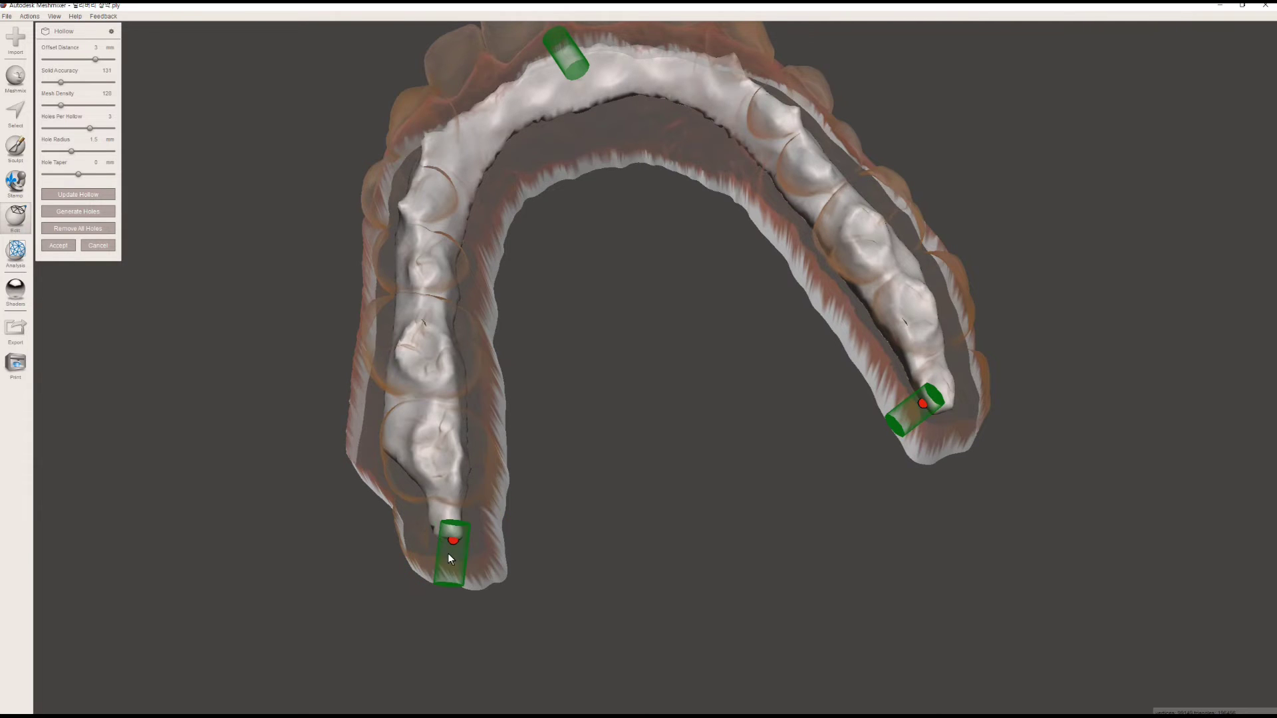
{"action": "right_click_drag", "start_coordinate": [448, 552], "coordinate": [721, 436]}
{"action": "left_click_drag", "start_coordinate": [544, 433], "coordinate": [520, 459]}
{"action": "right_click_drag", "start_coordinate": [517, 454], "coordinate": [920, 460]}
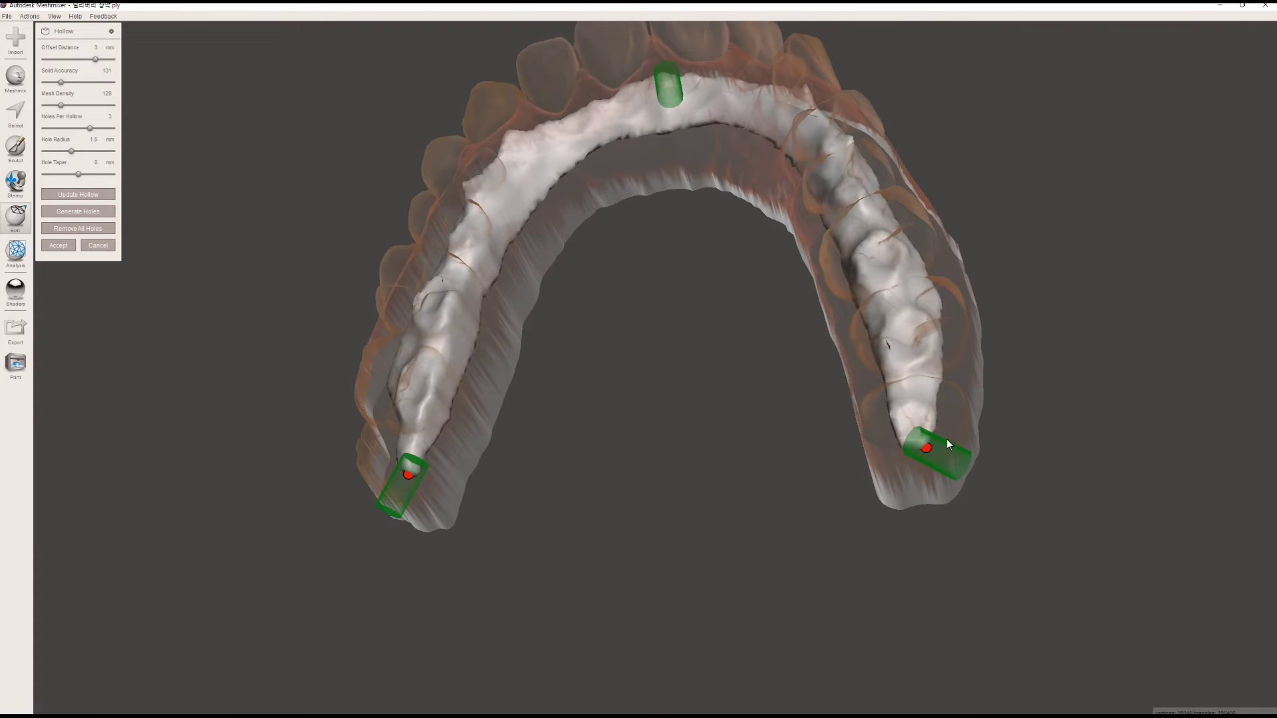
{"action": "left_click_drag", "start_coordinate": [928, 450], "coordinate": [925, 446]}
- Check the three drain holes from several angles and accept the Hollow operation
{"action": "right_click_drag", "start_coordinate": [921, 453], "coordinate": [768, 350]}
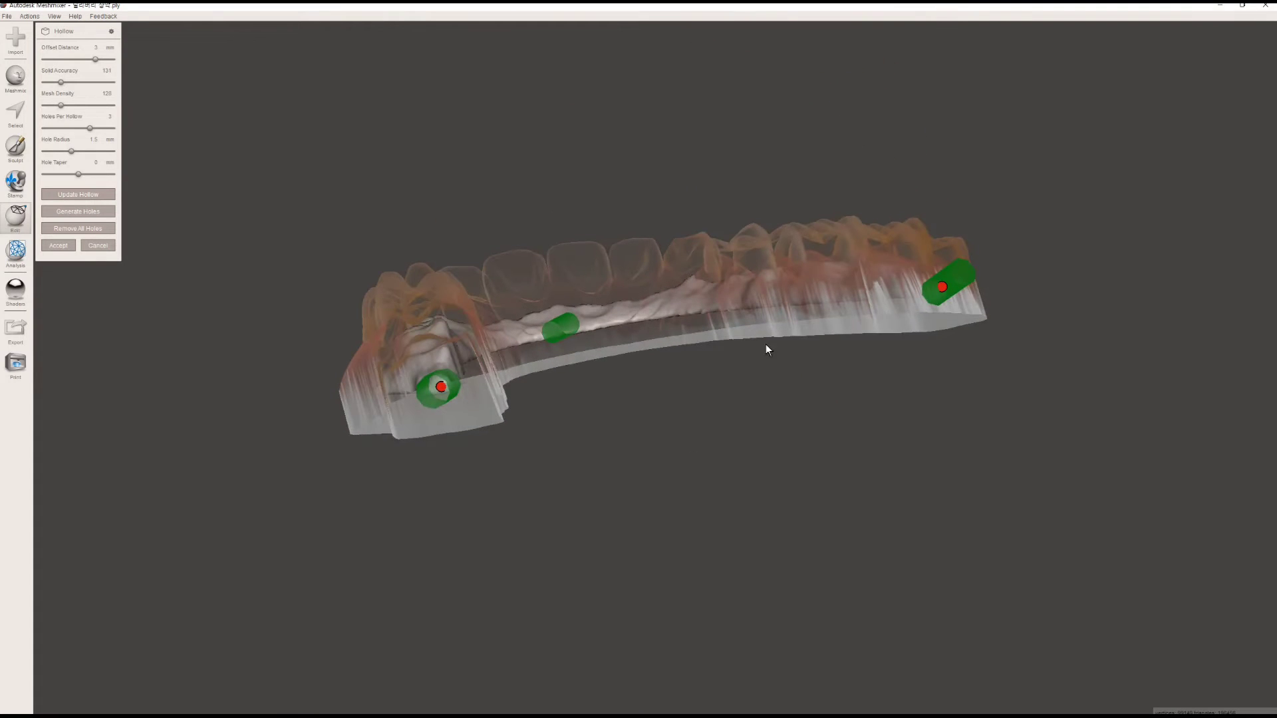
{"action": "right_click_drag", "start_coordinate": [613, 357], "coordinate": [637, 486]}
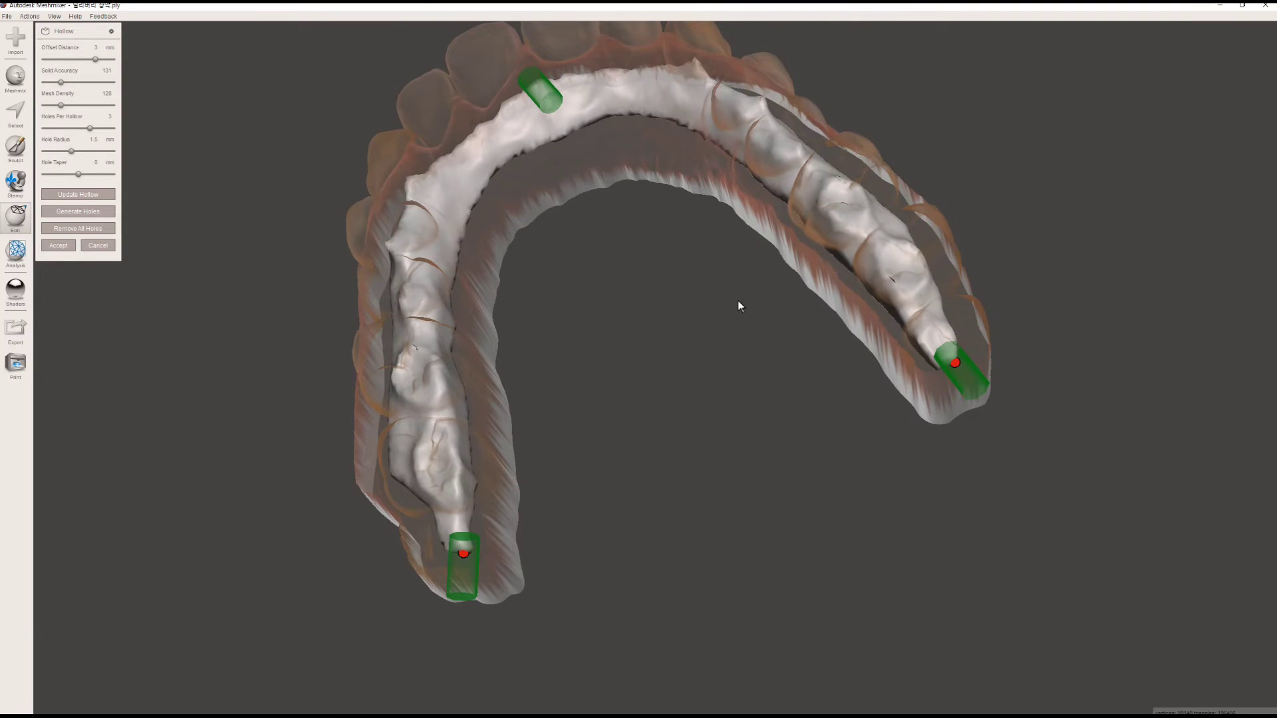
{"action": "right_click_drag", "start_coordinate": [738, 301], "coordinate": [444, 268]}
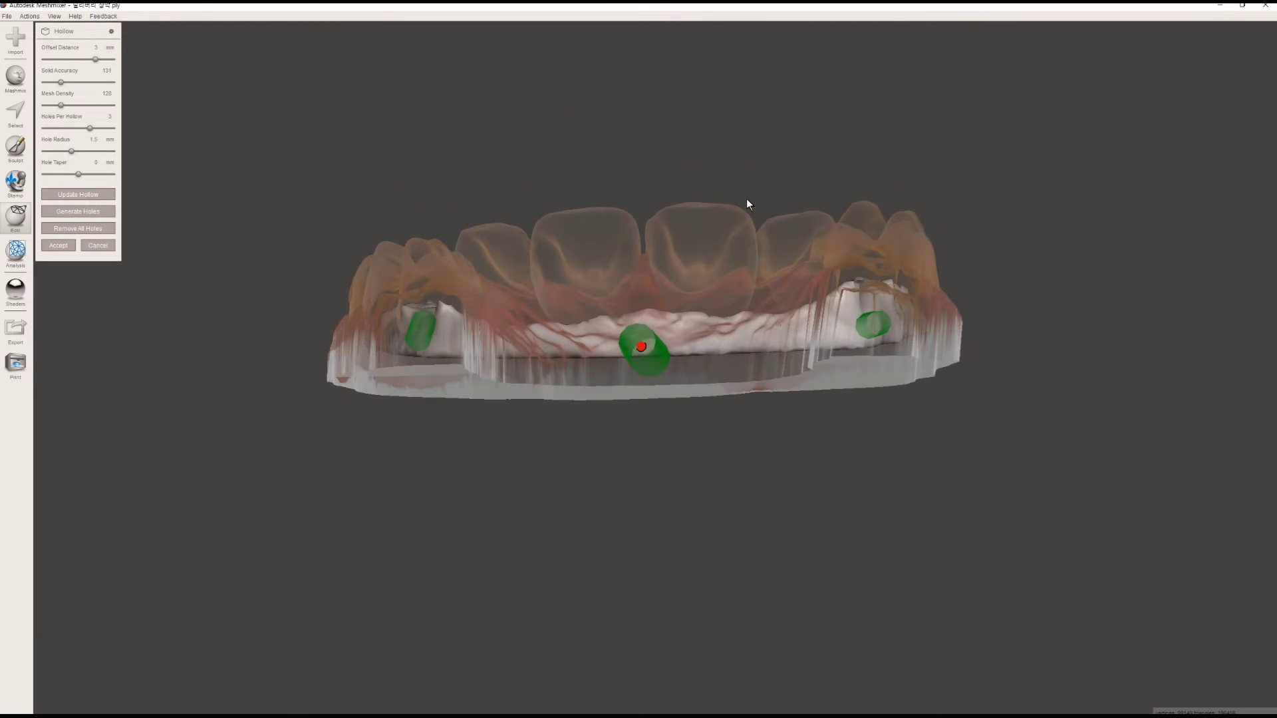
{"action": "right_click_drag", "start_coordinate": [640, 347], "coordinate": [598, 382]}
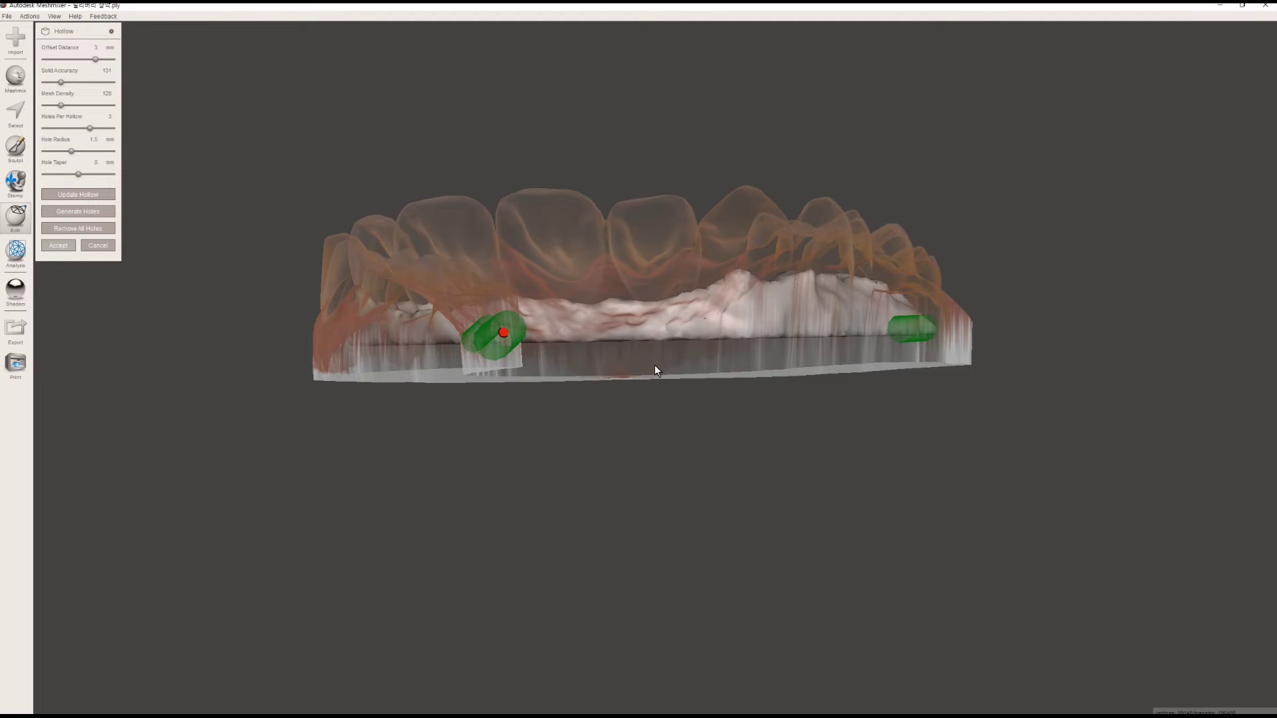
{"action": "right_click_drag", "start_coordinate": [654, 365], "coordinate": [1007, 391]}
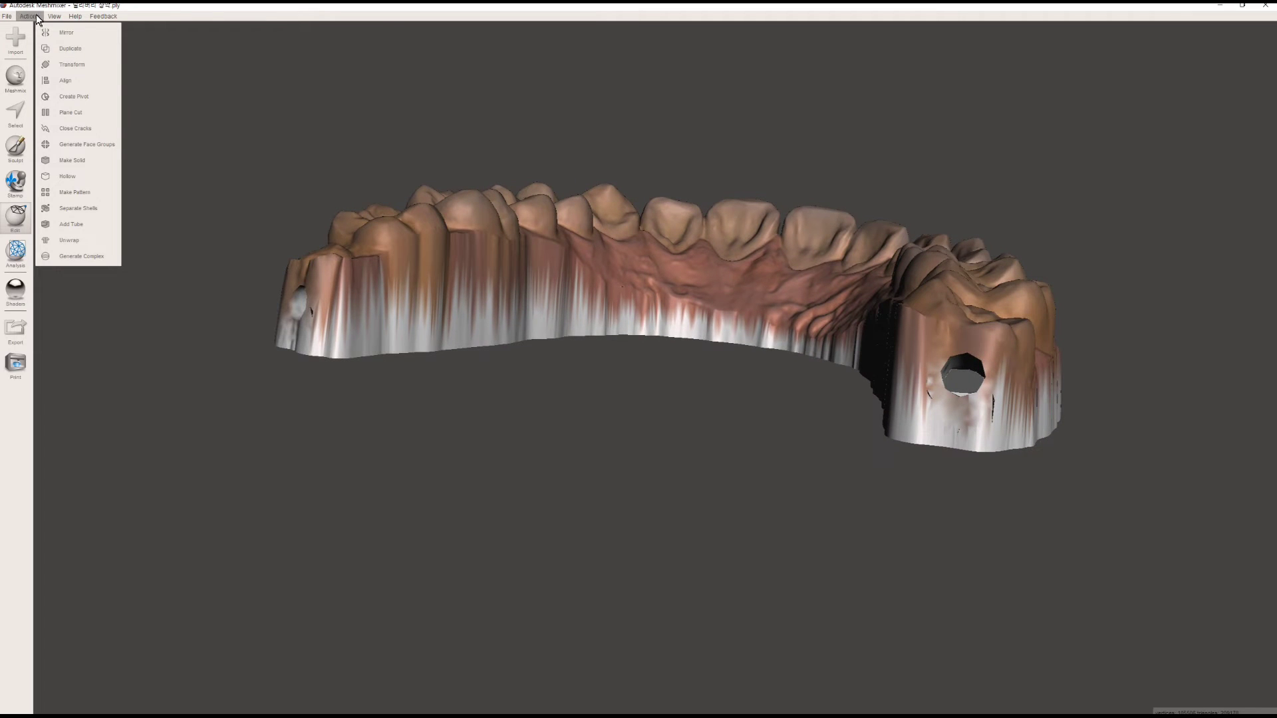
- Turn on Show Object Browser in the general preferences
{"action": "left_click", "coordinate": [7, 16]}
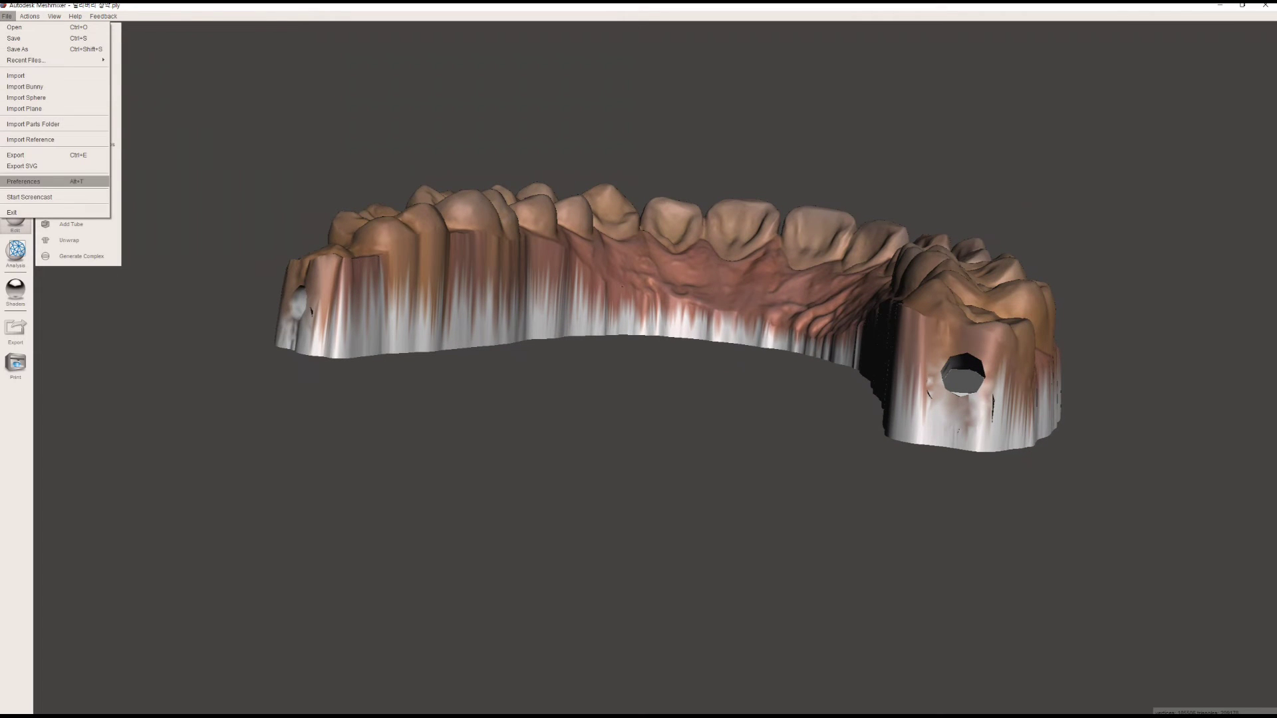
{"action": "left_click", "coordinate": [48, 181]}
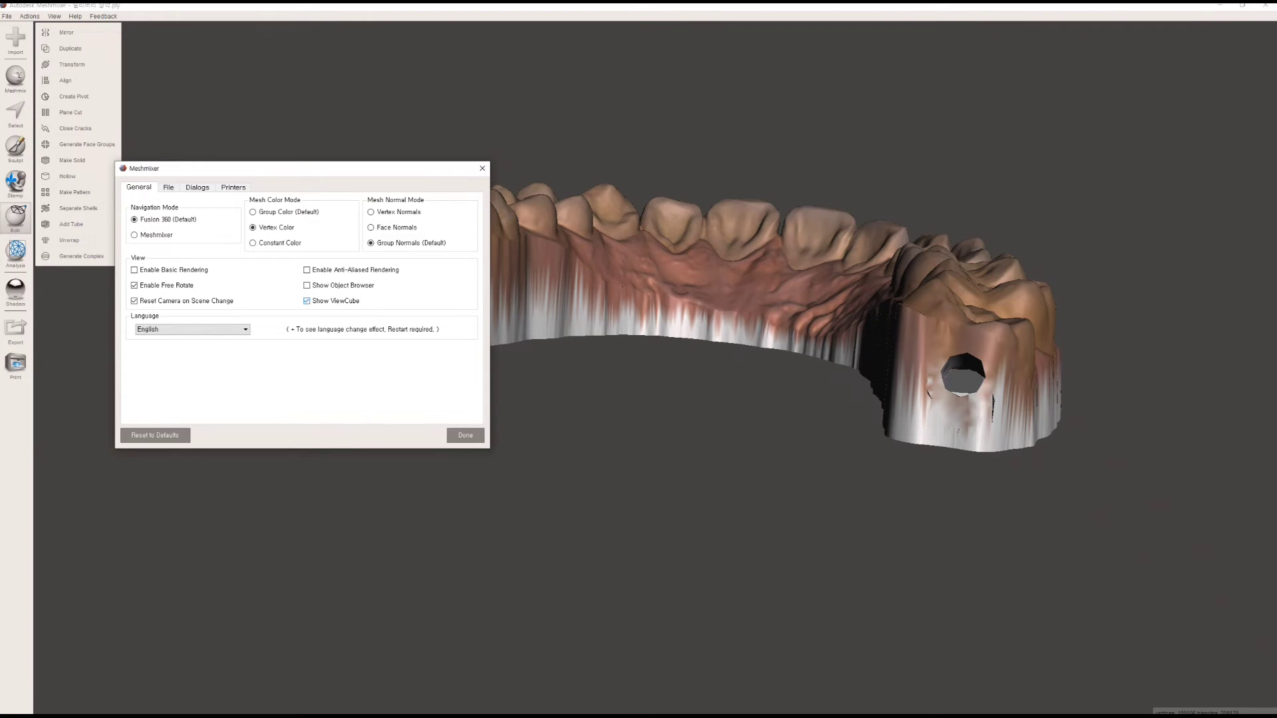
{"action": "left_click", "coordinate": [306, 285]}
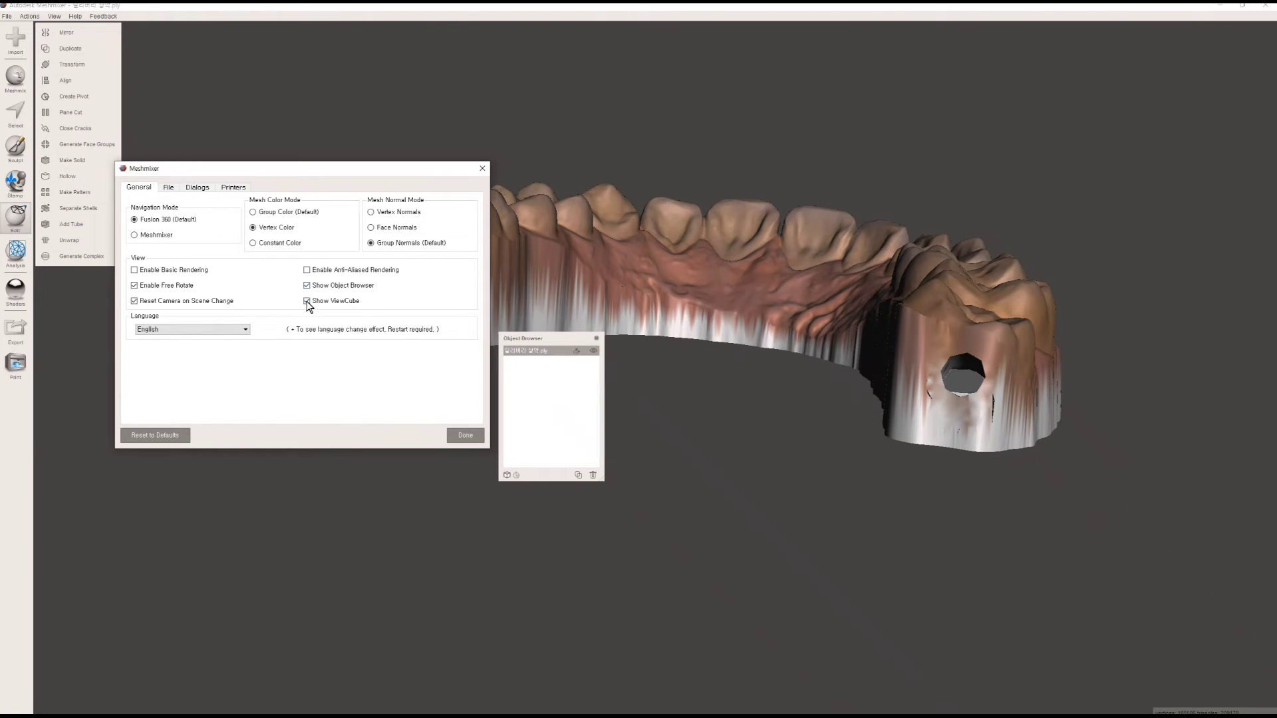
- Turn off Show ViewCube in the general preferences and close the dialog
{"action": "left_click", "coordinate": [306, 301]}
{"action": "left_click", "coordinate": [459, 432]}
- Hide the arch in the Object Browser, examine its hollow interior and drain channels from above, and show it again
{"action": "left_click", "coordinate": [594, 351]}
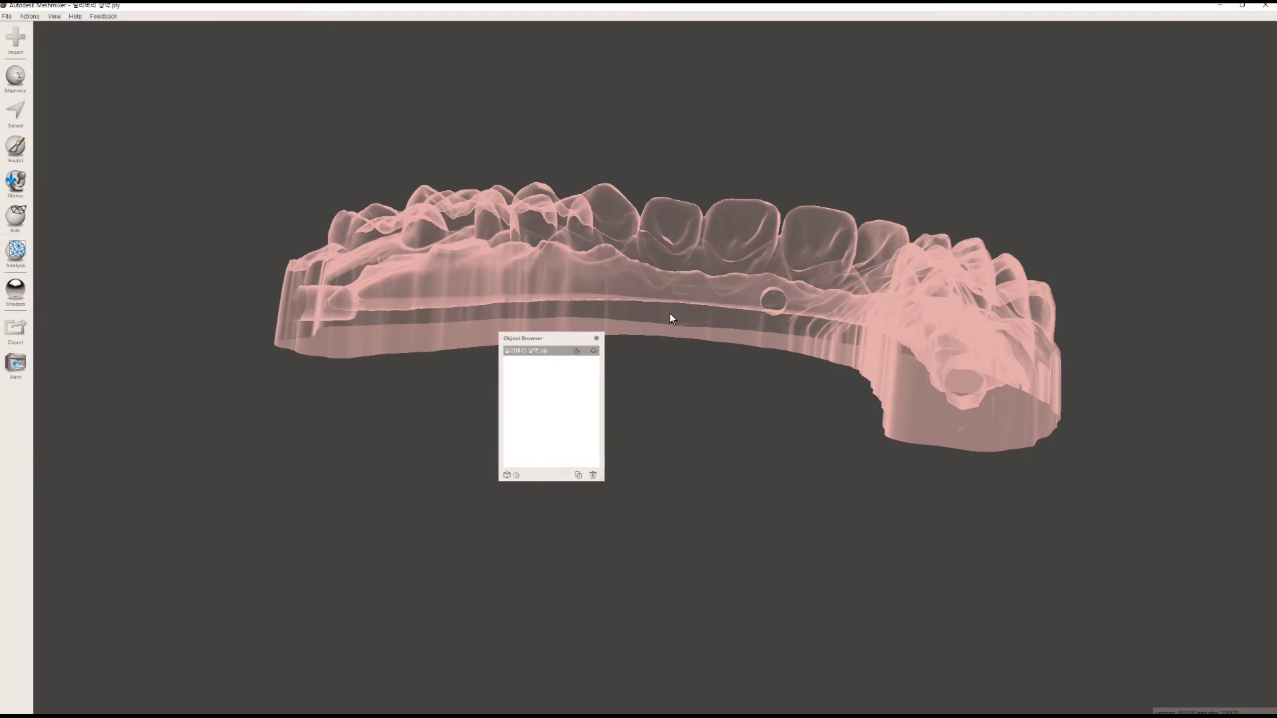
{"action": "left_click_drag", "start_coordinate": [569, 340], "coordinate": [569, 58]}
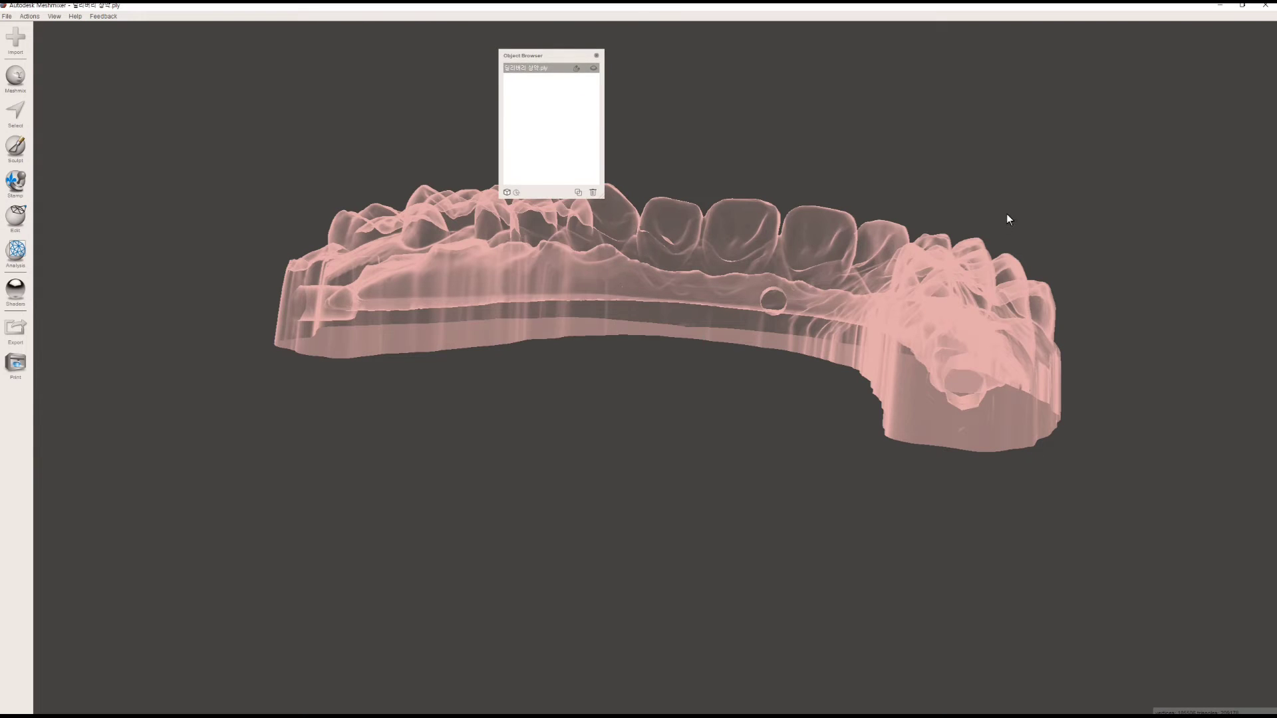
{"action": "right_click_drag", "start_coordinate": [635, 148], "coordinate": [467, 429]}
{"action": "right_click_drag", "start_coordinate": [404, 475], "coordinate": [559, 129]}
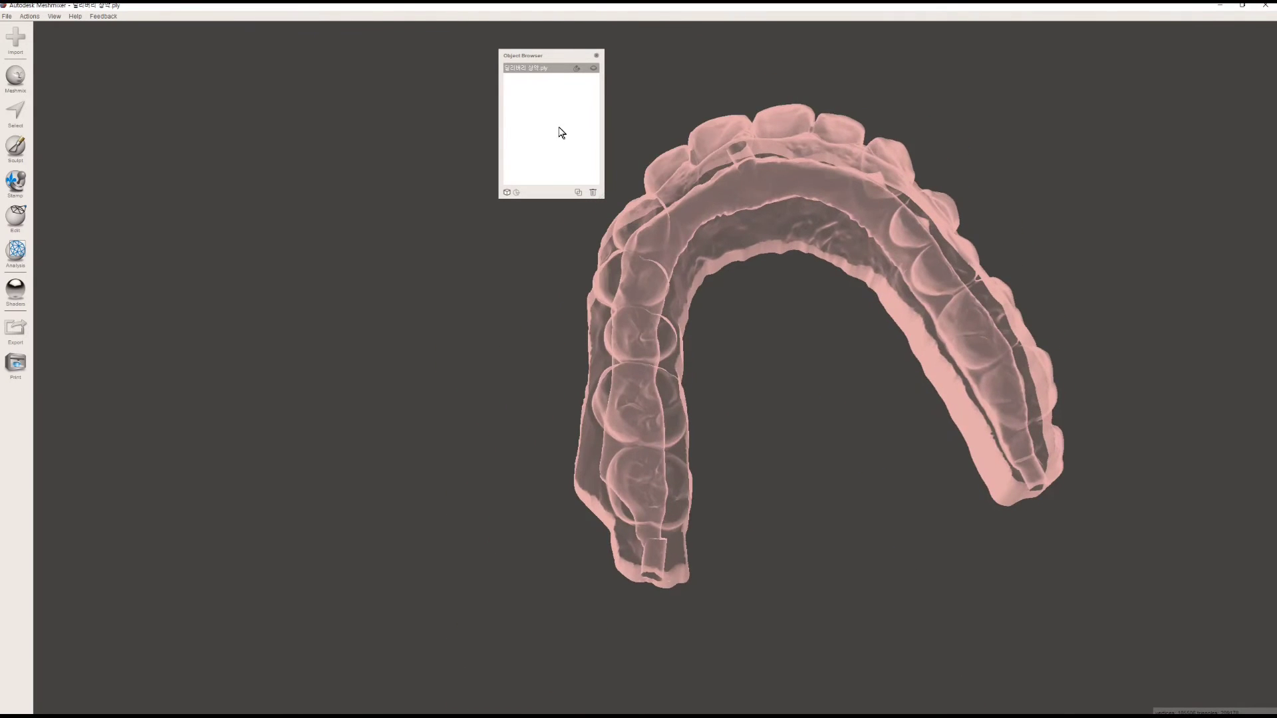
{"action": "left_click", "coordinate": [593, 68]}
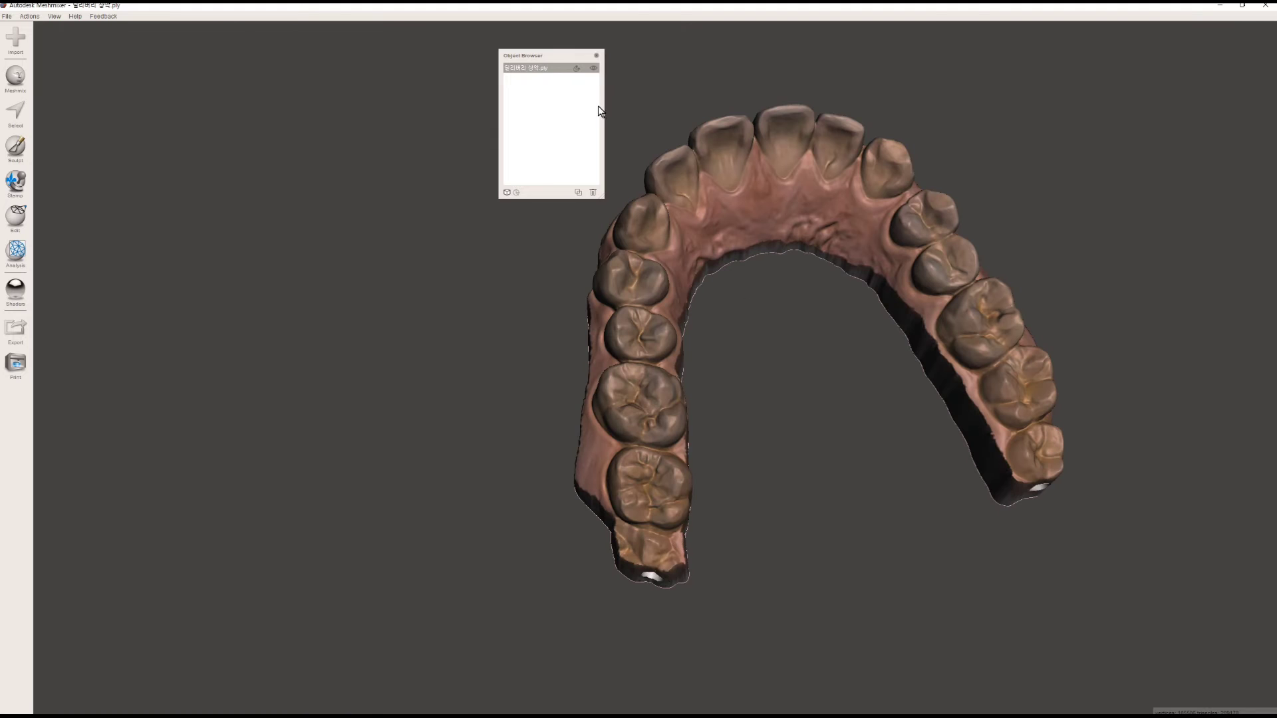
- Examine the front drain hole and the flat-cut gum walls from the front and side of the arch
{"action": "right_click_drag", "start_coordinate": [819, 323], "coordinate": [578, 392]}
{"action": "right_click_drag", "start_coordinate": [751, 368], "coordinate": [530, 386]}
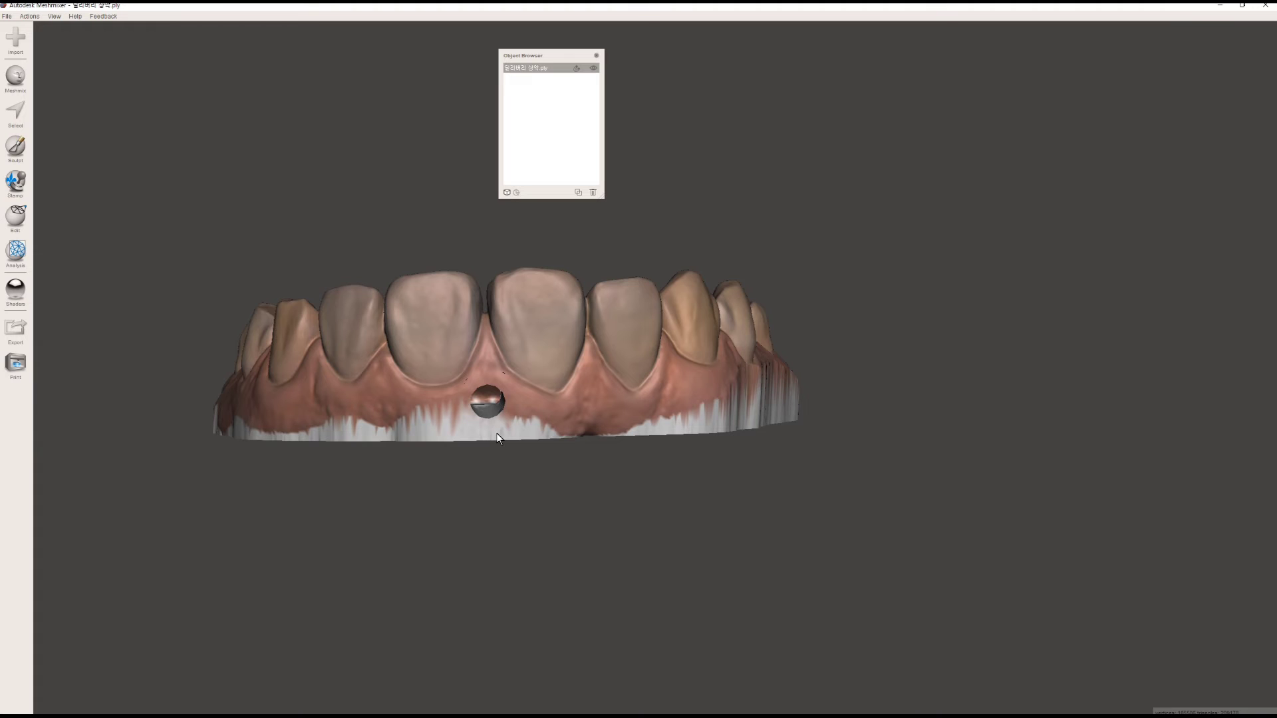
{"action": "right_click_drag", "start_coordinate": [497, 429], "coordinate": [495, 462]}
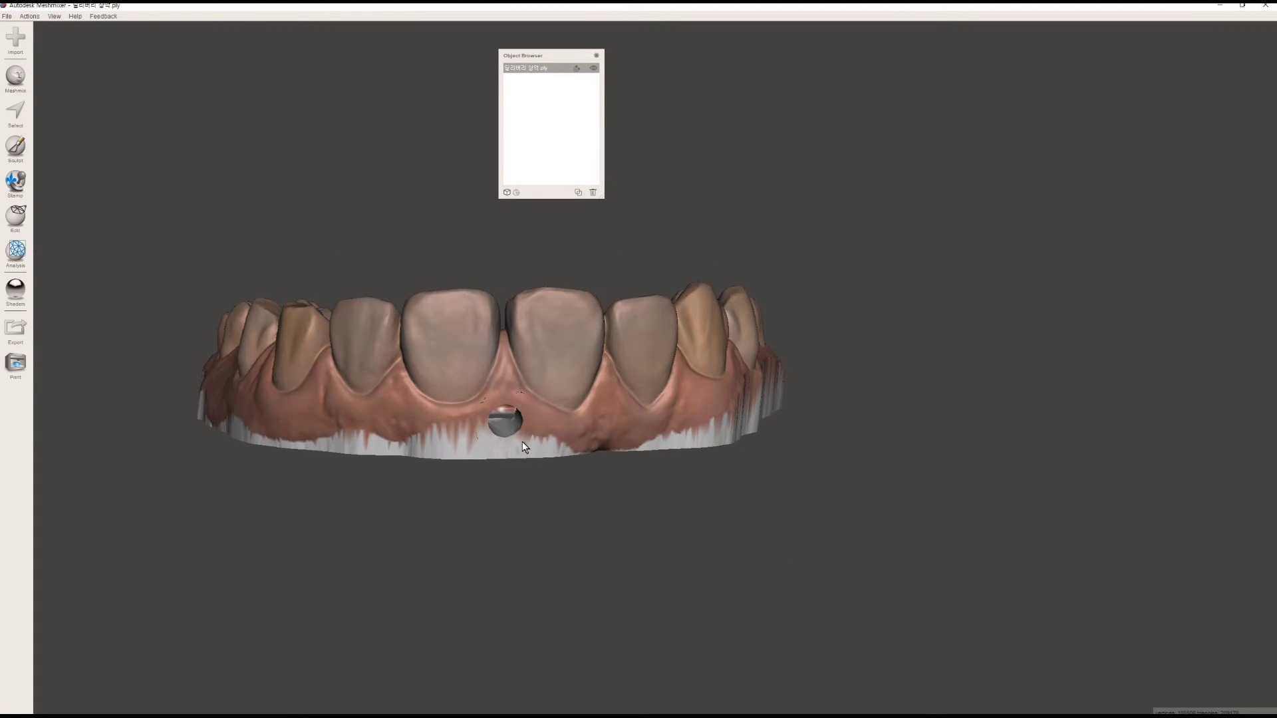
{"action": "right_click_drag", "start_coordinate": [508, 417], "coordinate": [577, 405]}
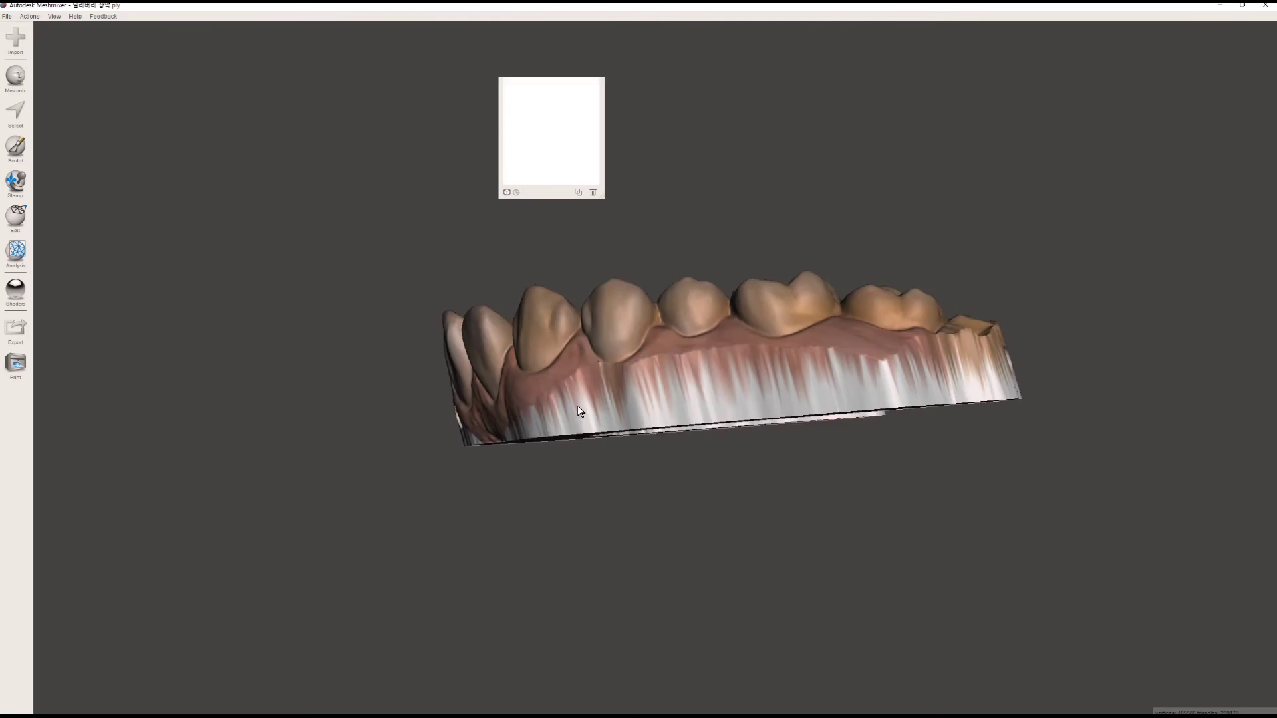
{"action": "right_click_drag", "start_coordinate": [577, 405], "coordinate": [600, 409]}
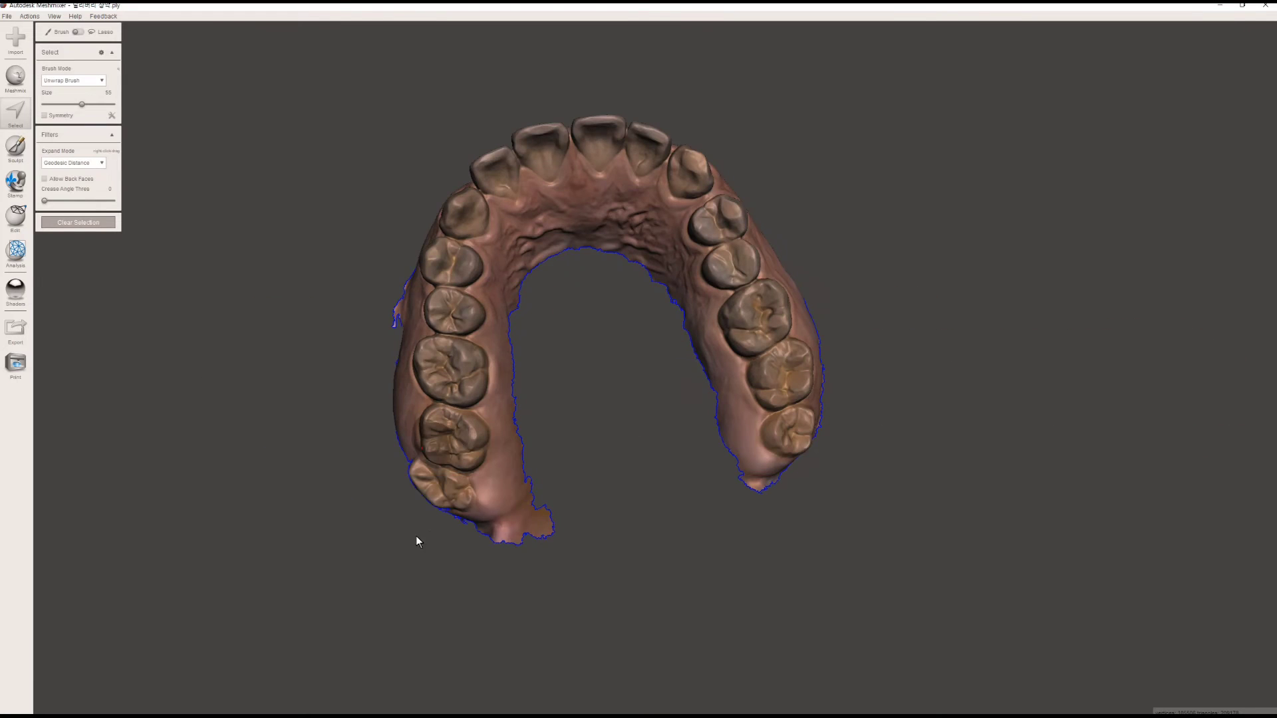
{"action": "key", "text": "ctrl+z"}
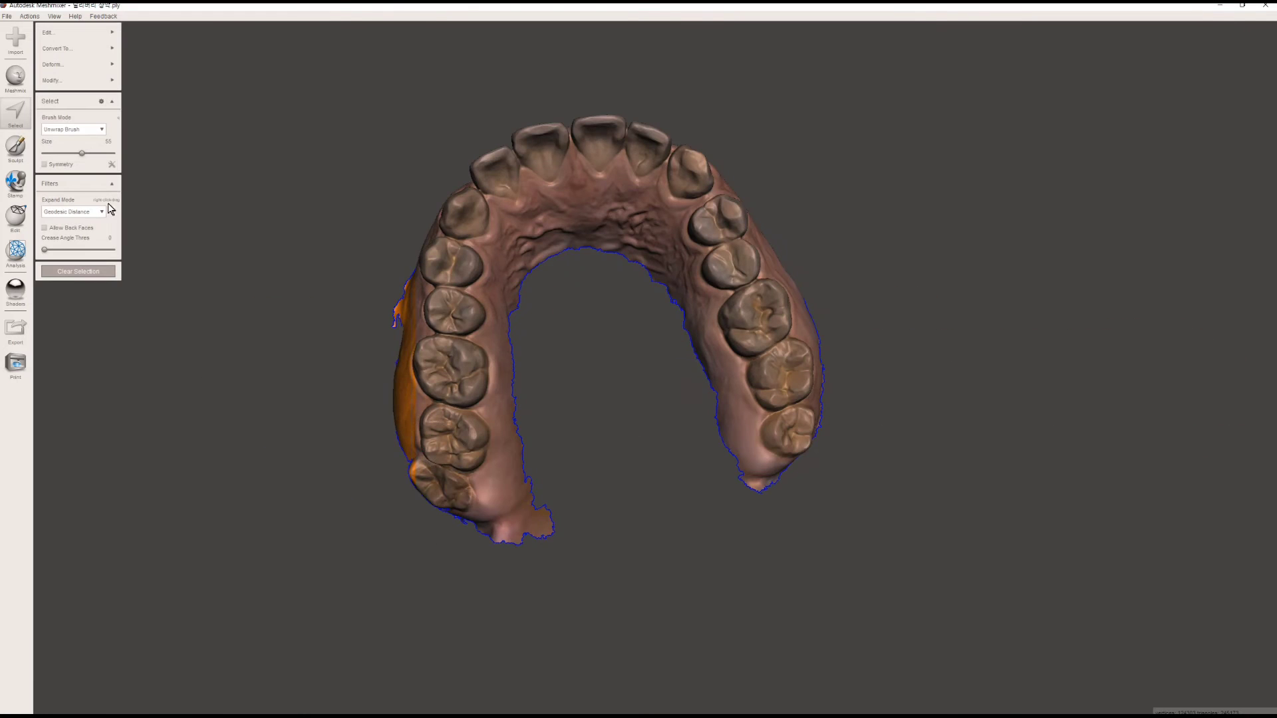
{"action": "left_click", "coordinate": [82, 273]}
{"action": "left_click", "coordinate": [15, 114]}
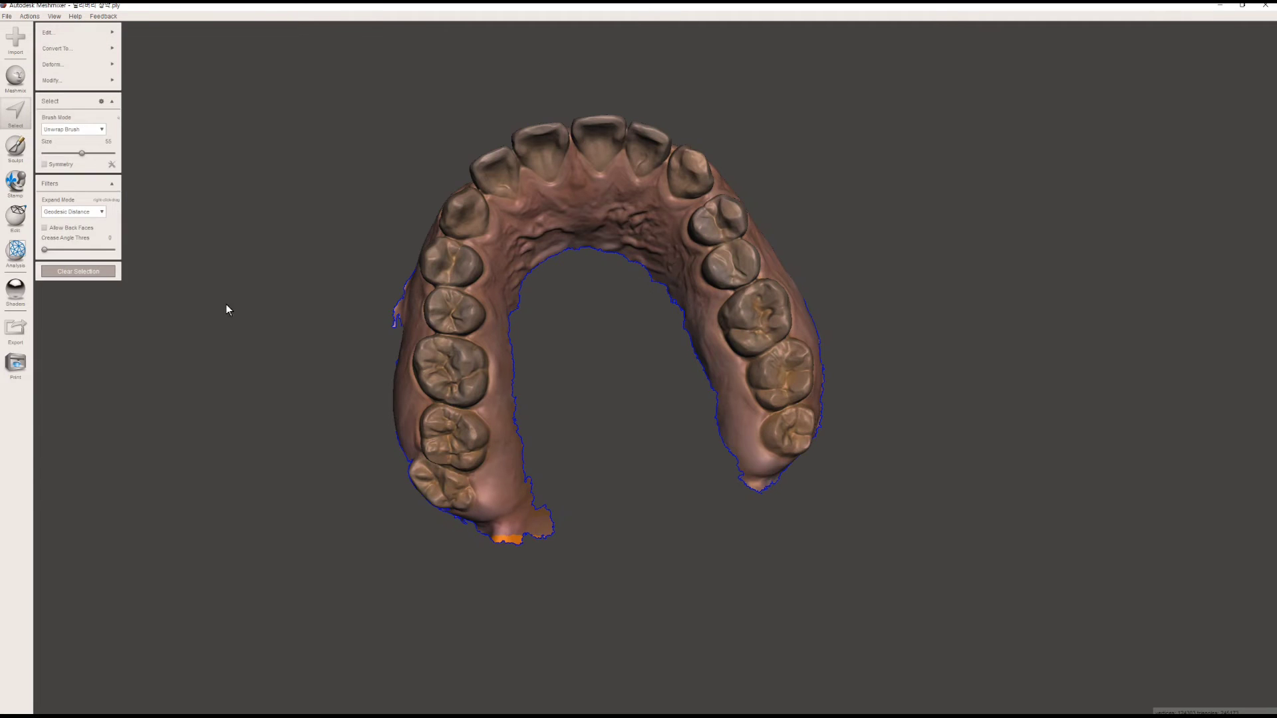
{"action": "left_click", "coordinate": [20, 108]}
{"action": "left_click", "coordinate": [16, 110]}
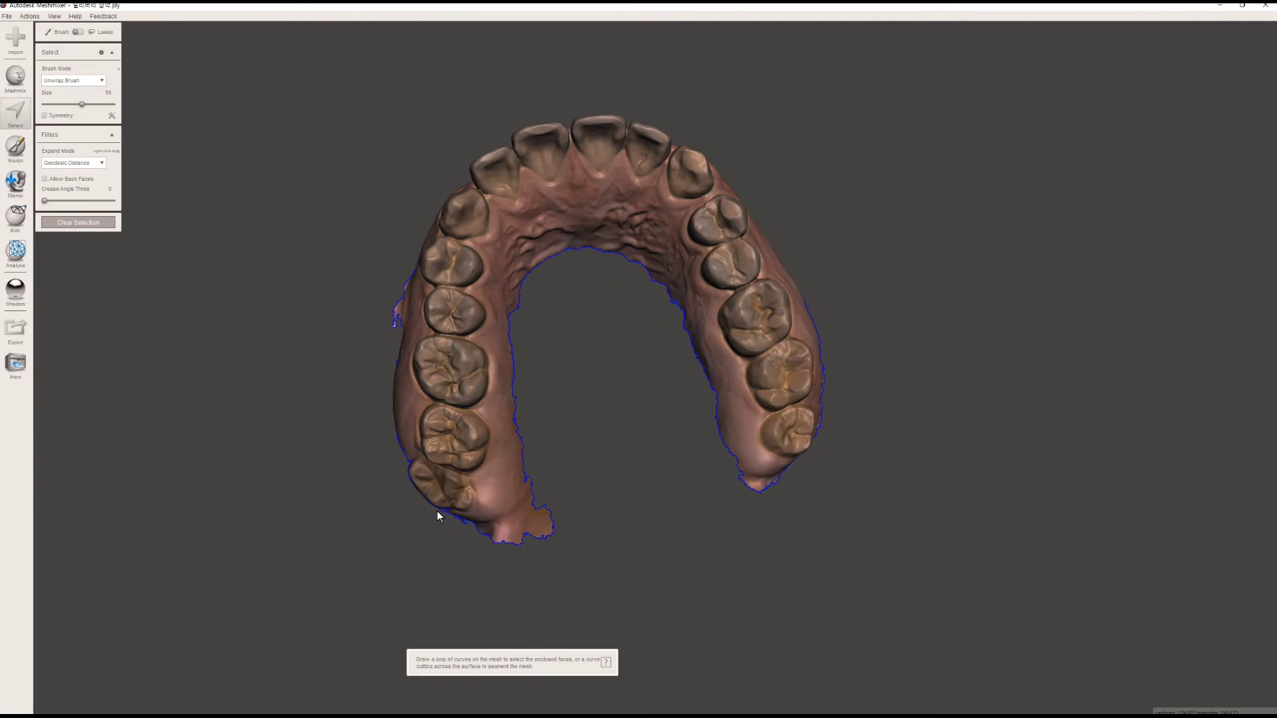
{"action": "left_click", "coordinate": [78, 33]}
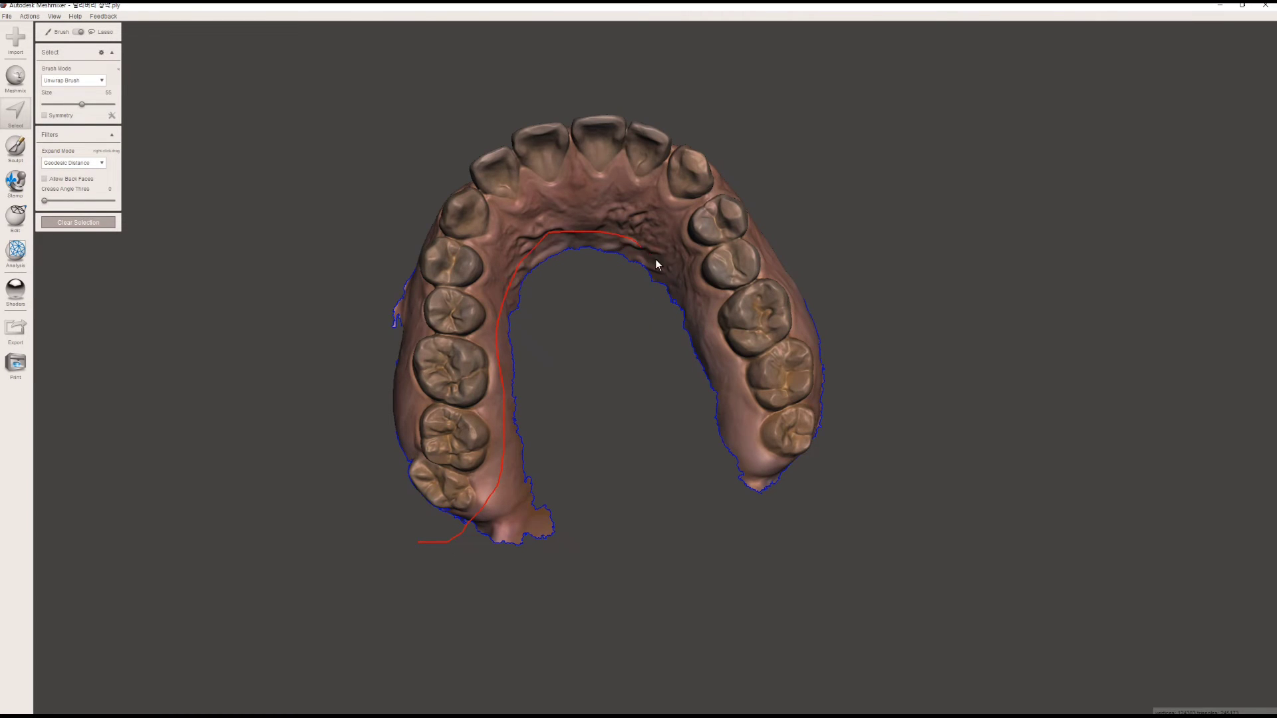
{"action": "left_click_drag", "start_coordinate": [685, 308], "coordinate": [716, 379]}
{"action": "left_click_drag", "start_coordinate": [736, 434], "coordinate": [771, 489]}
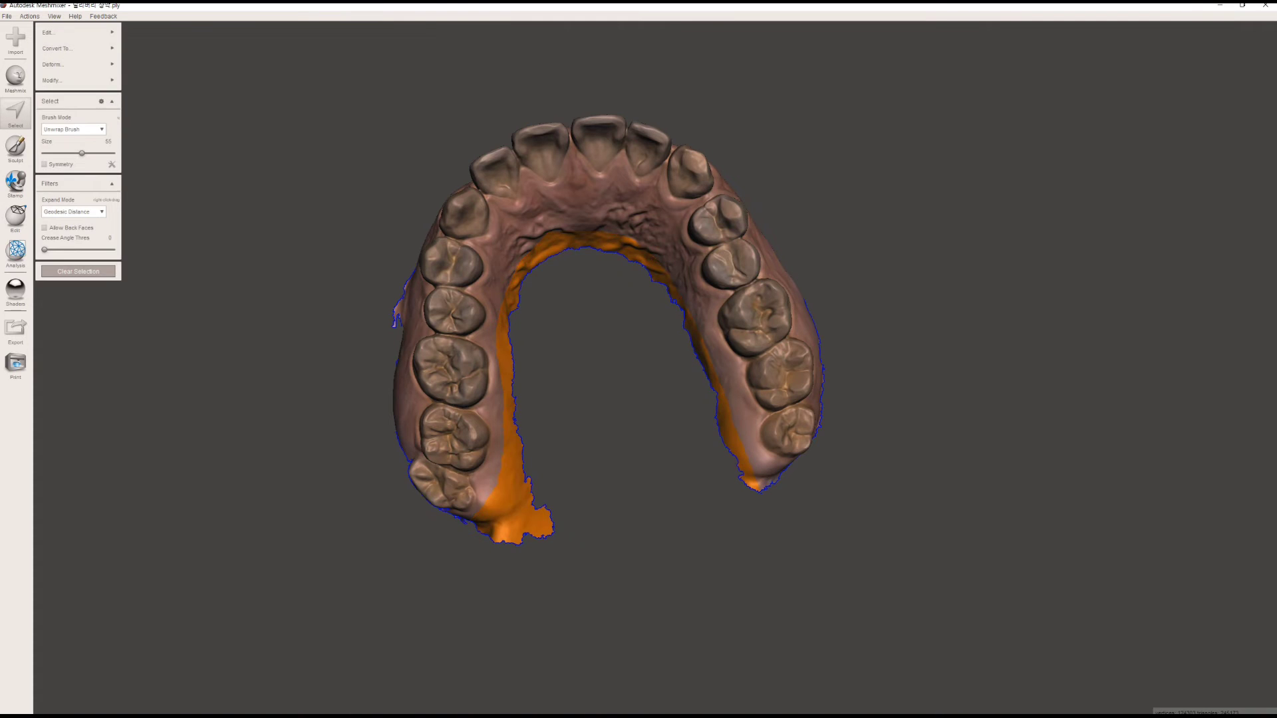
{"action": "left_click", "coordinate": [95, 272]}
- Lasso-select the excess gum at both rear ends of the untrimmed arch scan and delete it
{"action": "left_click", "coordinate": [15, 115]}
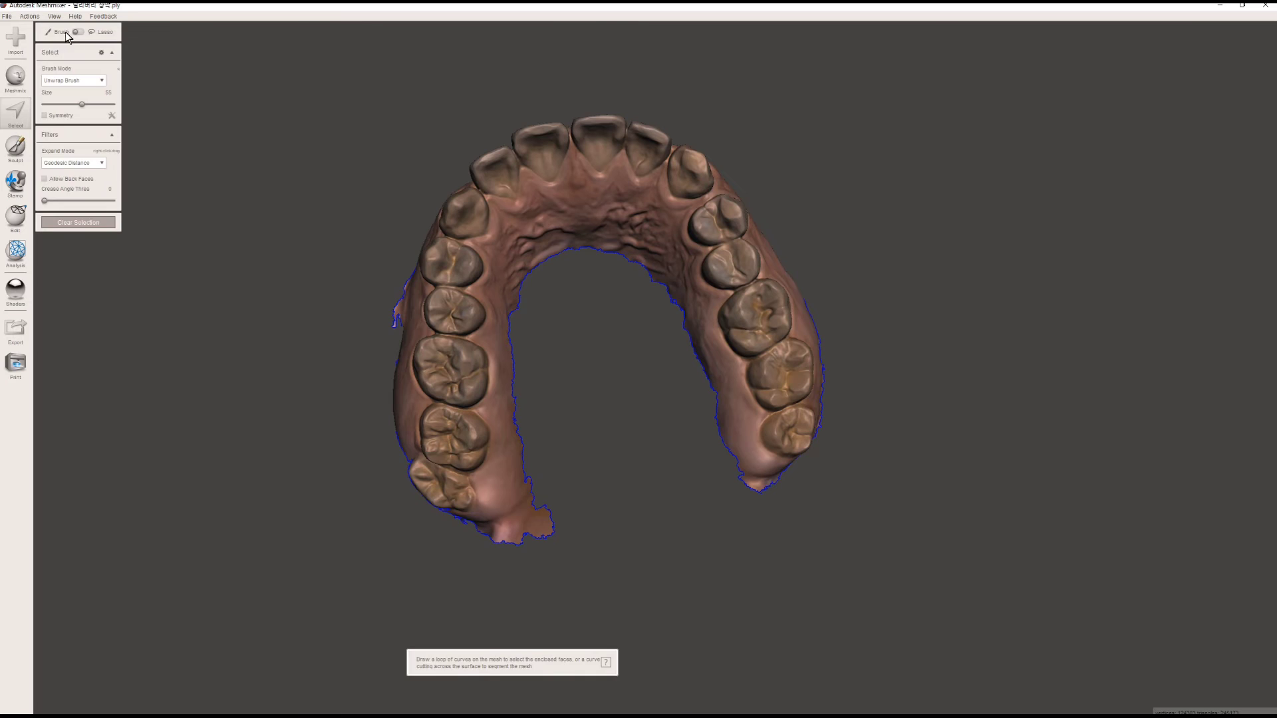
{"action": "left_click", "coordinate": [67, 34]}
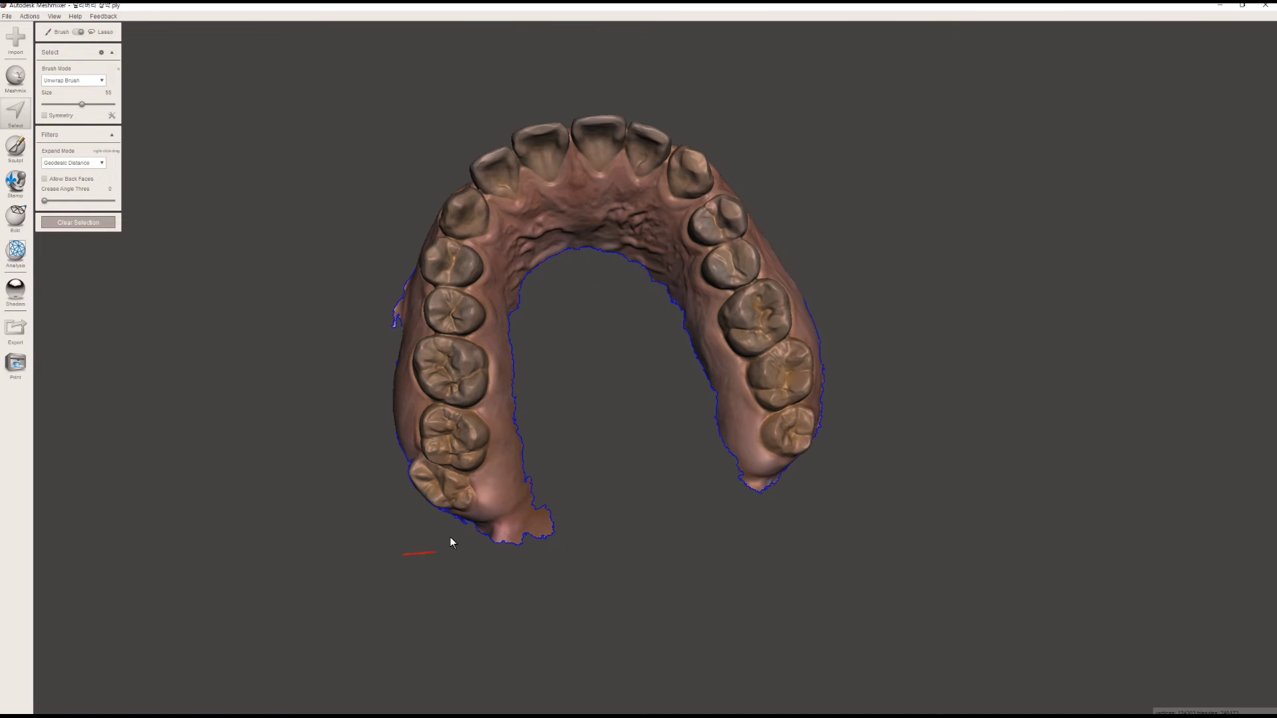
{"action": "mouse_move", "coordinate": [450, 542]}
{"action": "left_mouse_down"}
{"action": "mouse_move", "coordinate": [483, 521]}
{"action": "mouse_move", "coordinate": [504, 442]}
{"action": "mouse_move", "coordinate": [511, 300]}
{"action": "mouse_move", "coordinate": [516, 334]}
{"action": "mouse_move", "coordinate": [566, 275]}
{"action": "mouse_move", "coordinate": [681, 353]}
{"action": "mouse_move", "coordinate": [695, 390]}
{"action": "left_mouse_up"}
{"action": "mouse_move", "coordinate": [784, 479]}
{"action": "left_mouse_down"}
{"action": "mouse_move", "coordinate": [544, 594]}
{"action": "mouse_move", "coordinate": [407, 569]}
{"action": "mouse_move", "coordinate": [405, 554]}
{"action": "left_mouse_up"}
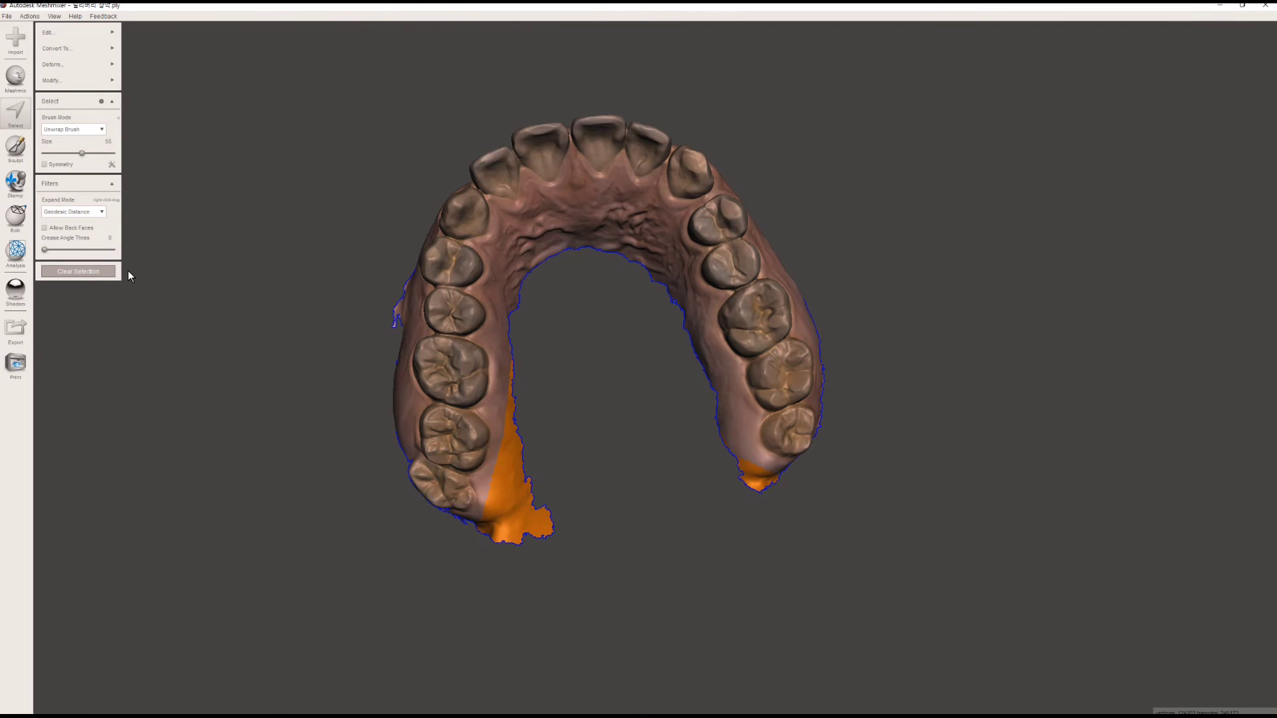
{"action": "key", "text": "Delete"}
- Lasso-select and delete the ragged protrusions on the front and side outer gum borders
{"action": "right_click_drag", "start_coordinate": [534, 413], "coordinate": [732, 514]}
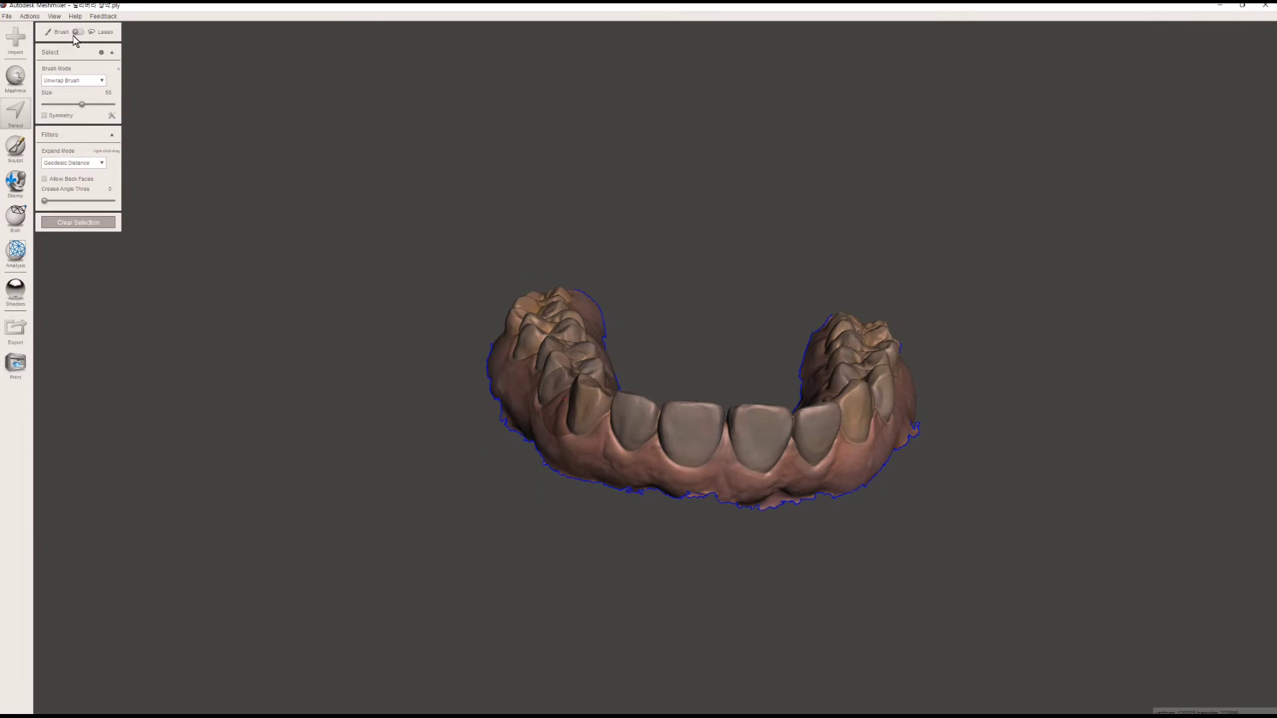
{"action": "right_click_drag", "start_coordinate": [619, 520], "coordinate": [695, 586]}
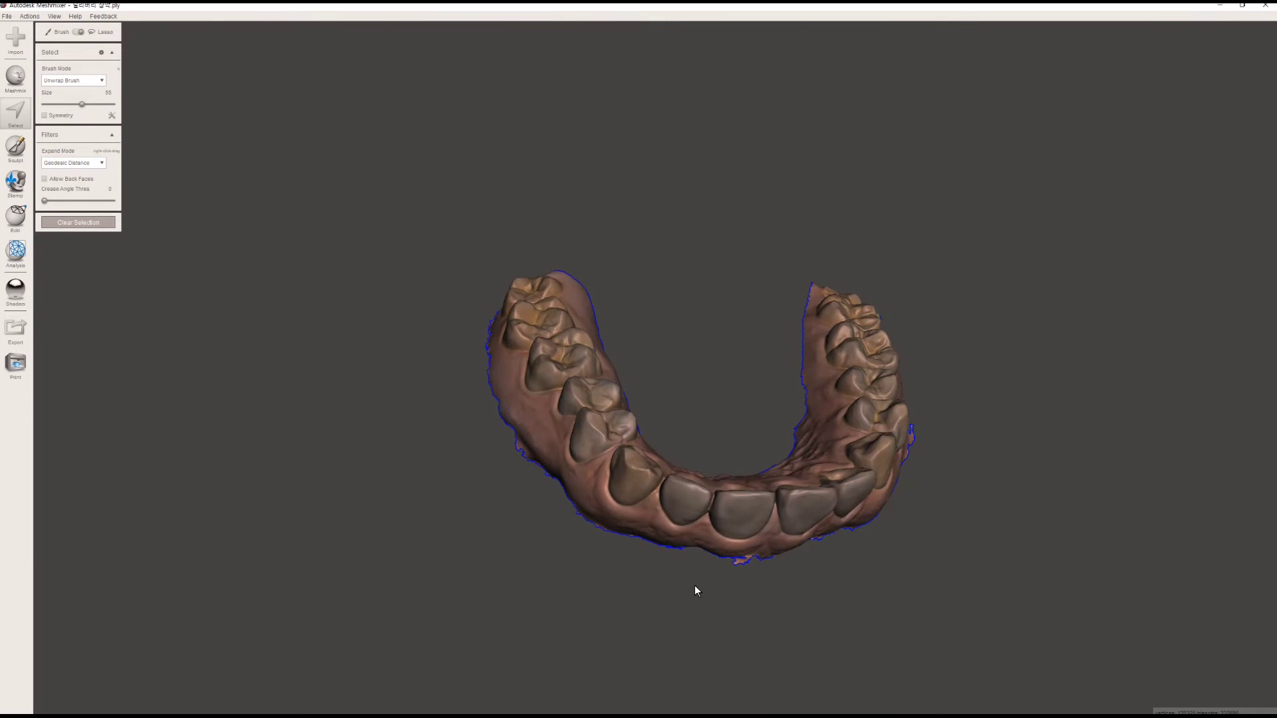
{"action": "left_click_drag", "start_coordinate": [697, 576], "coordinate": [701, 577]}
{"action": "key", "text": "Escape"}
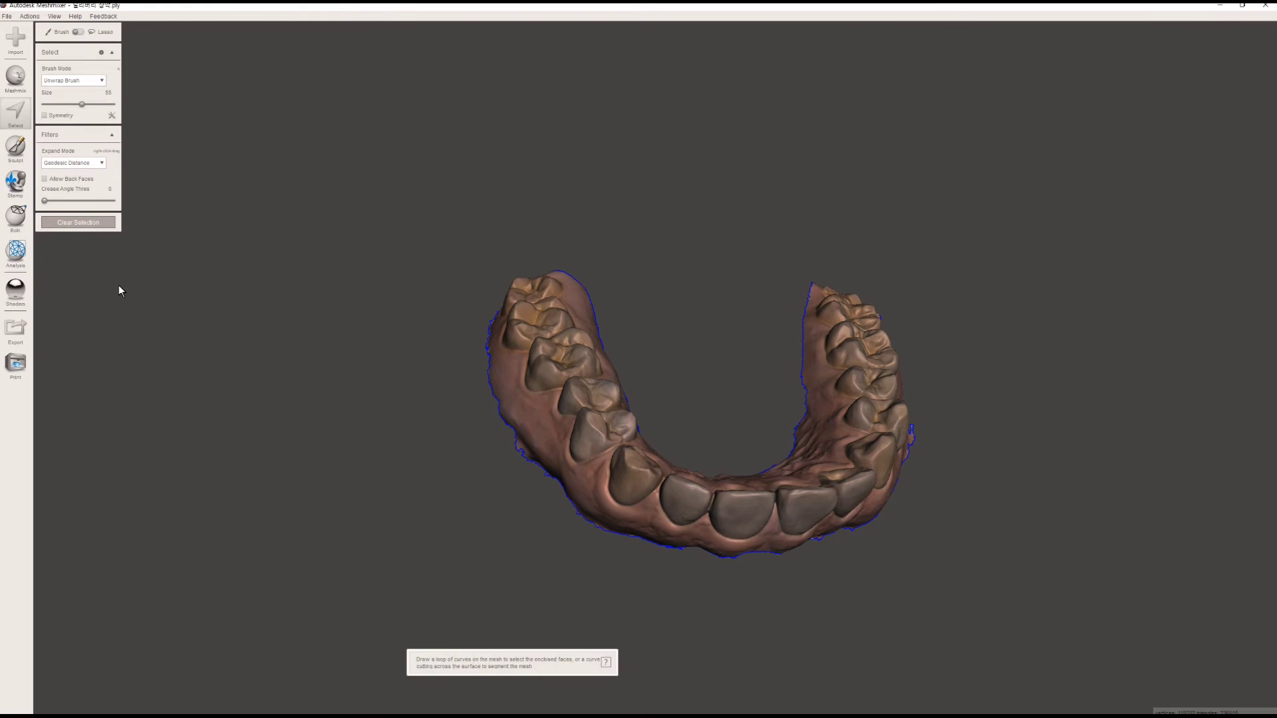
{"action": "mouse_move", "coordinate": [745, 311]}
{"action": "right_mouse_down"}
{"action": "mouse_move", "coordinate": [660, 329]}
{"action": "mouse_move", "coordinate": [672, 382]}
{"action": "mouse_move", "coordinate": [861, 532]}
{"action": "right_mouse_up"}
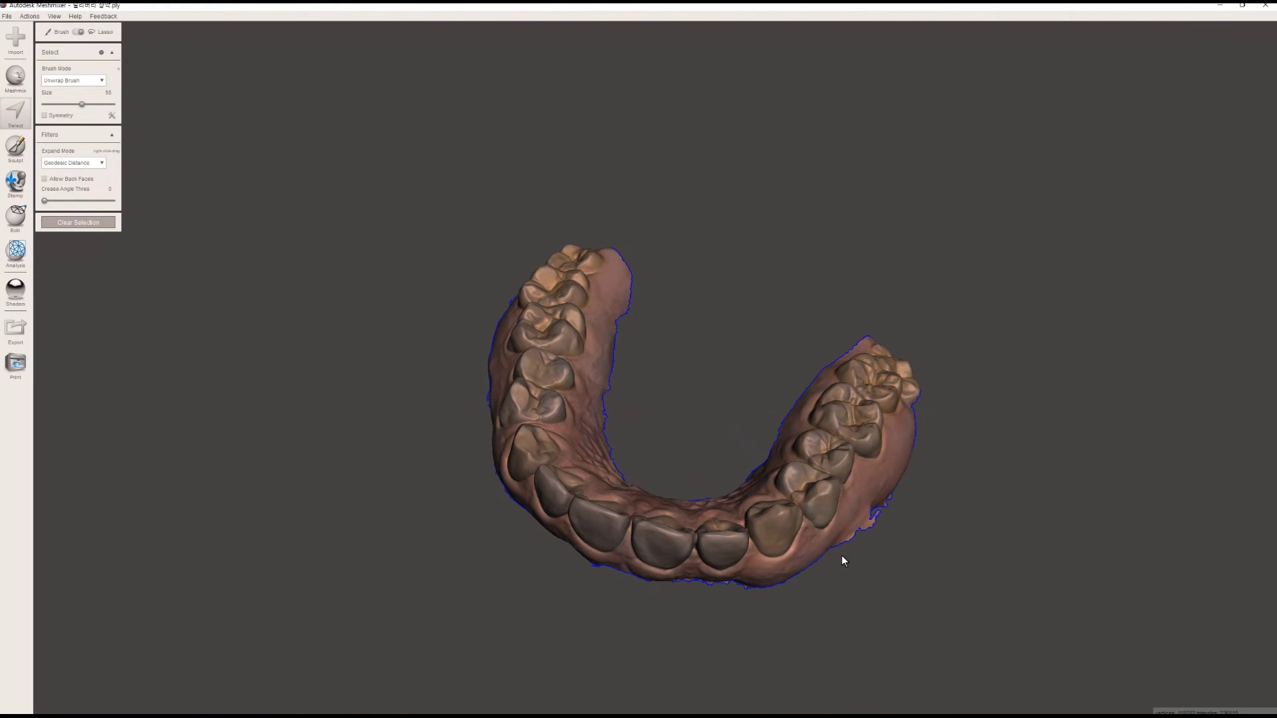
{"action": "left_click_drag", "start_coordinate": [841, 554], "coordinate": [847, 558]}
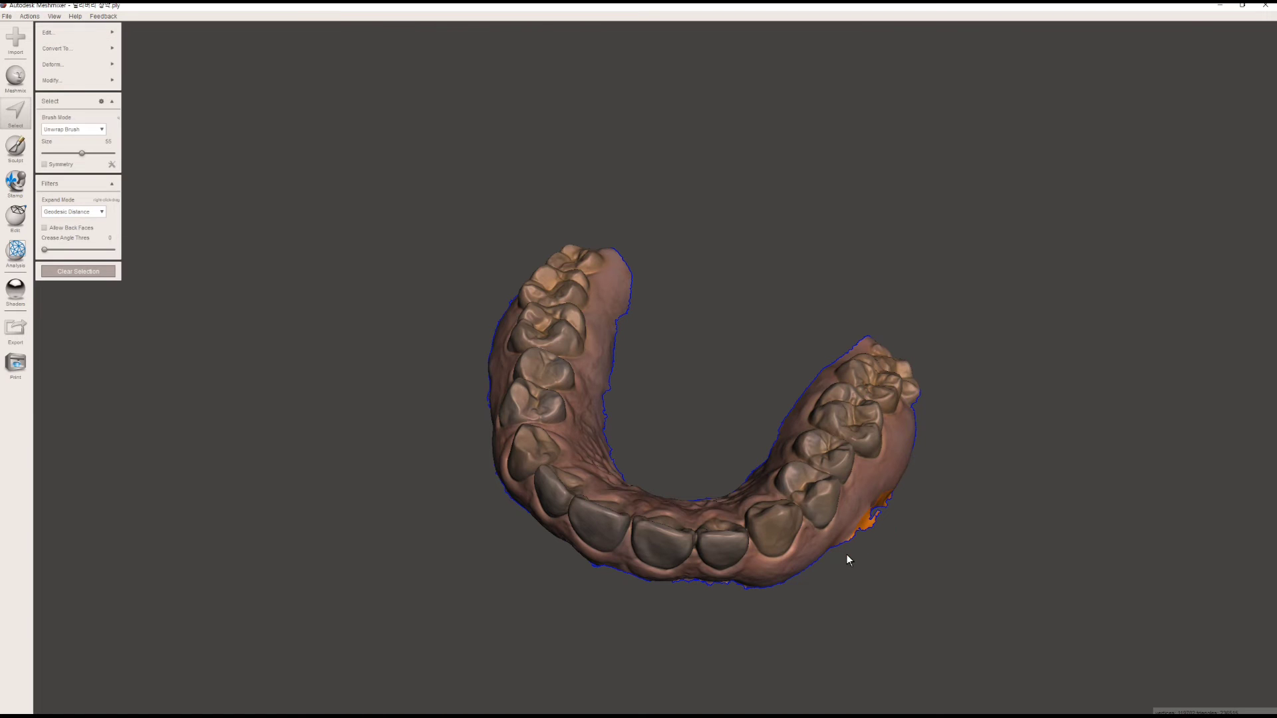
{"action": "key", "text": "Delete"}
- Reduce the selection brush size and select the faces along the open gum border
{"action": "mouse_move", "coordinate": [663, 476]}
{"action": "right_mouse_down"}
{"action": "mouse_move", "coordinate": [636, 356]}
{"action": "mouse_move", "coordinate": [652, 342]}
{"action": "right_mouse_up"}
{"action": "left_click_drag", "start_coordinate": [81, 104], "coordinate": [47, 106]}
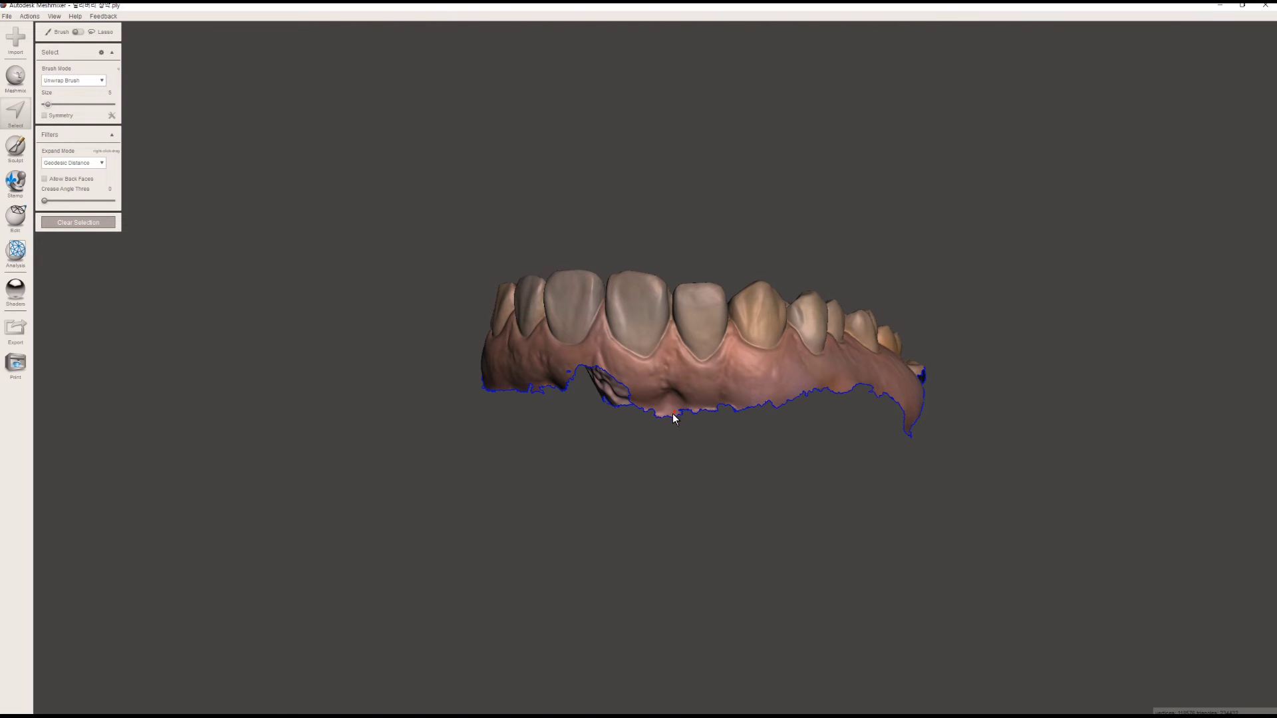
{"action": "left_click", "coordinate": [673, 417]}
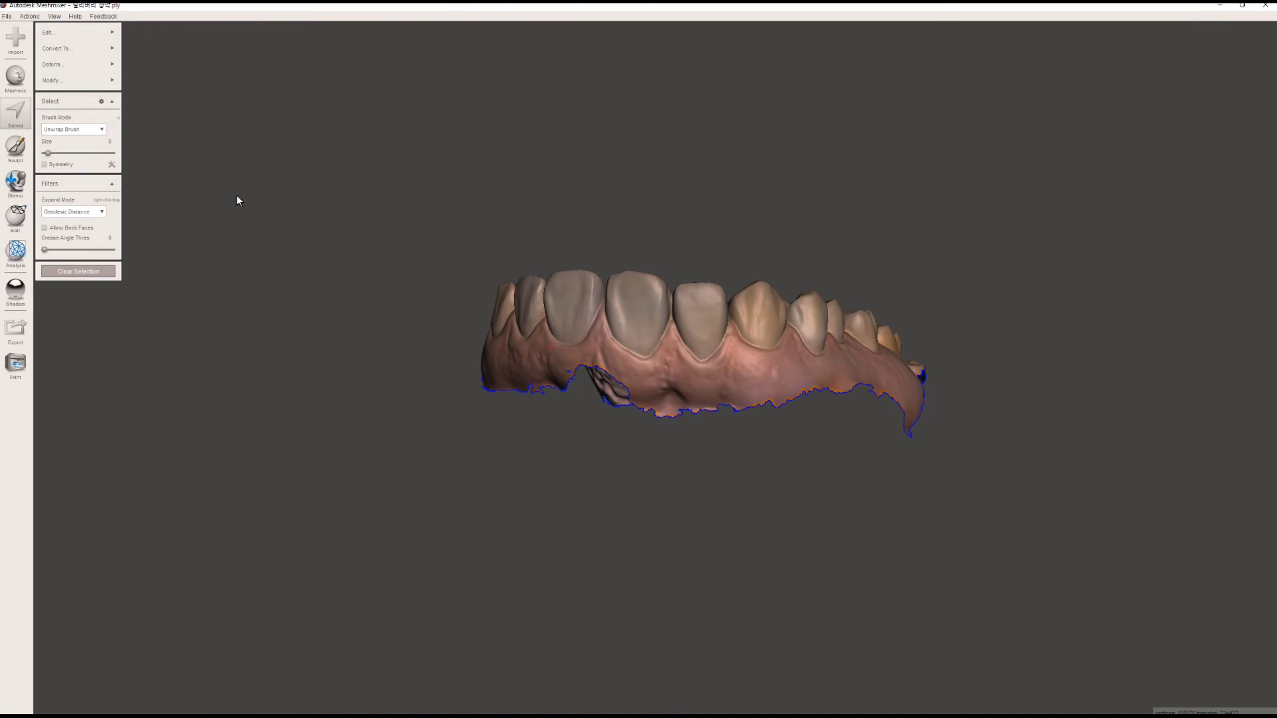
- Widen the border selection by applying Expand Ring three times
{"action": "left_click", "coordinate": [77, 80]}
{"action": "scroll", "coordinate": [686, 361], "scroll_direction": "up", "scroll_amount": 5}
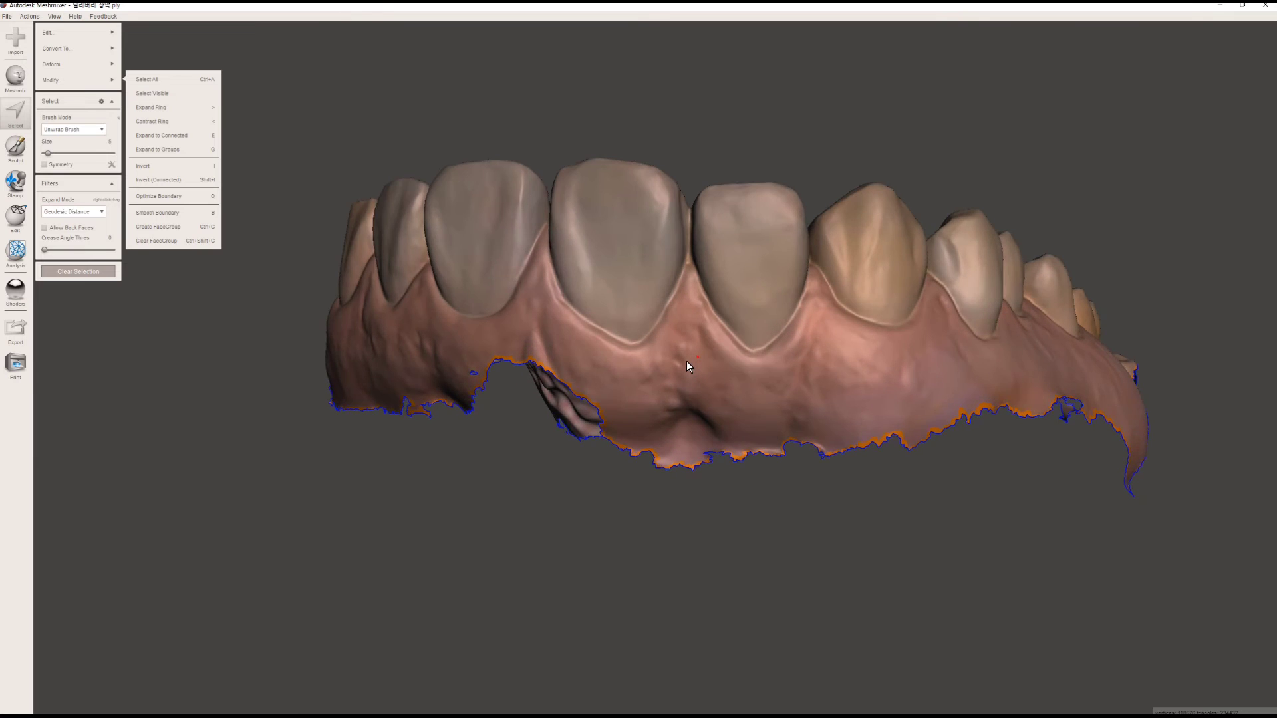
{"action": "mouse_move", "coordinate": [687, 360]}
{"action": "right_mouse_down"}
{"action": "mouse_move", "coordinate": [645, 350]}
{"action": "mouse_move", "coordinate": [674, 364]}
{"action": "mouse_move", "coordinate": [665, 337]}
{"action": "mouse_move", "coordinate": [600, 343]}
{"action": "mouse_move", "coordinate": [679, 349]}
{"action": "right_mouse_up"}
{"action": "mouse_move", "coordinate": [90, 83]}
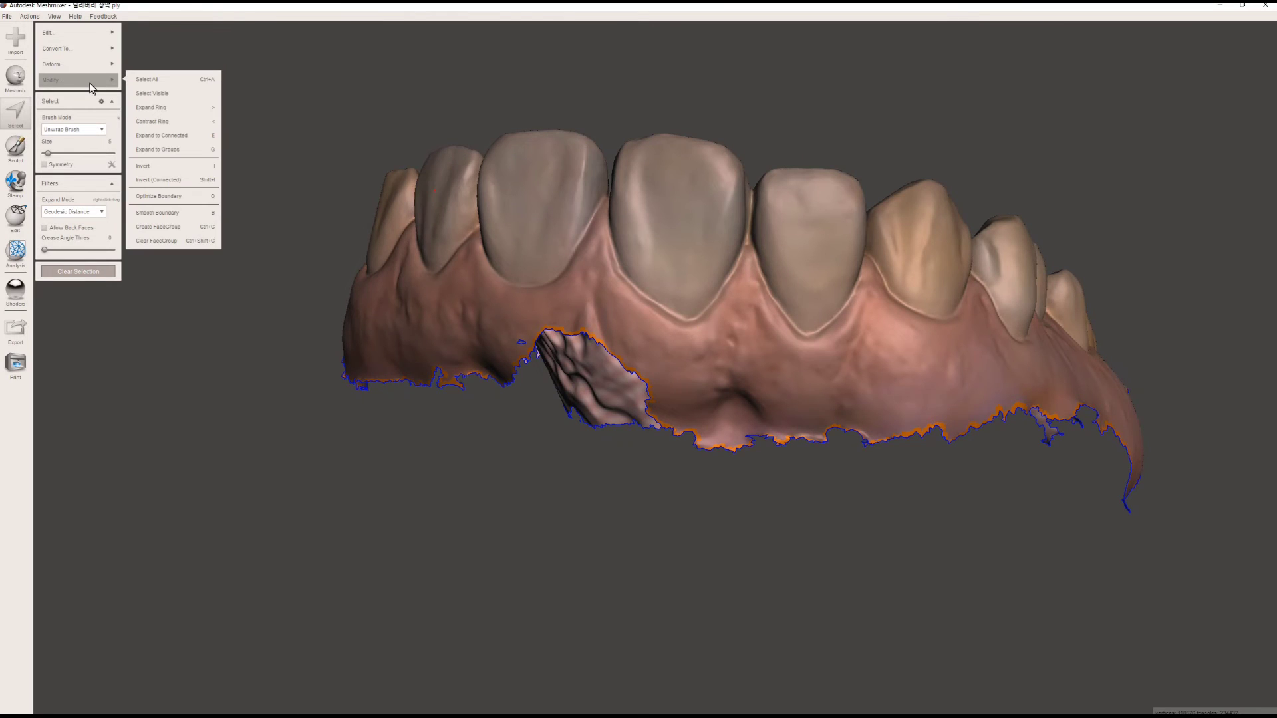
{"action": "left_click", "coordinate": [163, 108]}
{"action": "mouse_move", "coordinate": [101, 85]}
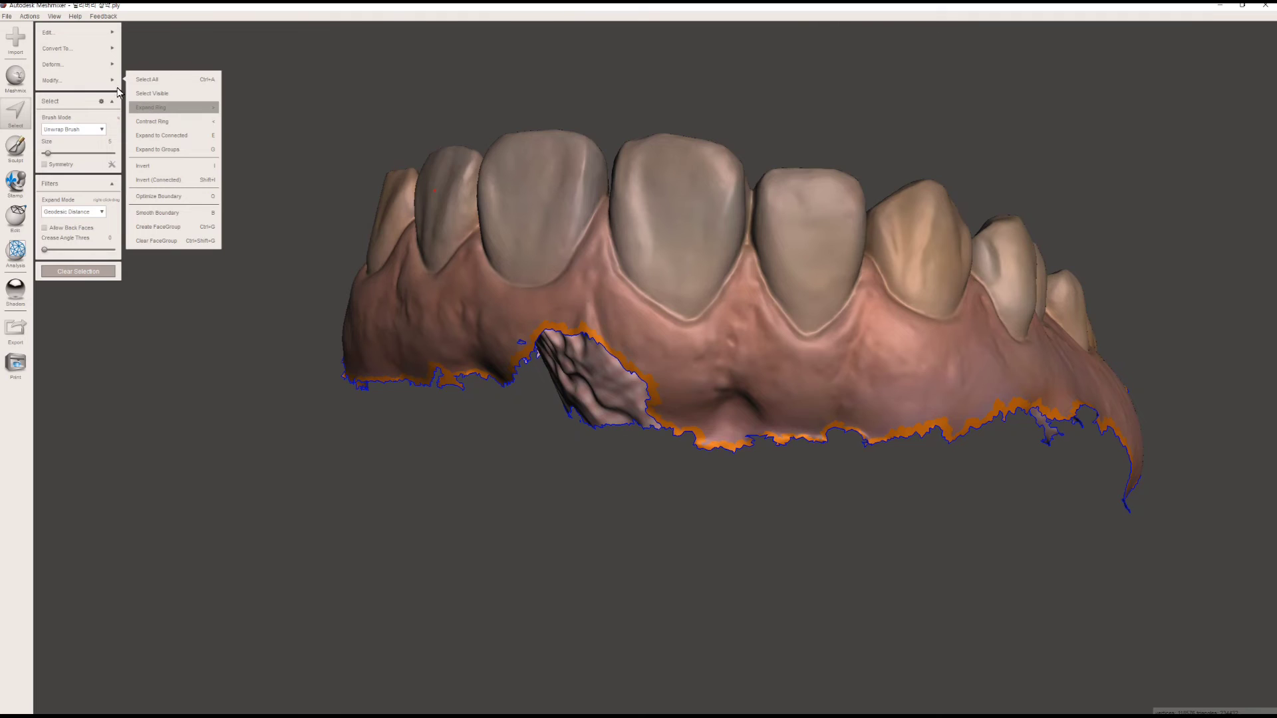
{"action": "left_click", "coordinate": [165, 108]}
{"action": "mouse_move", "coordinate": [105, 85]}
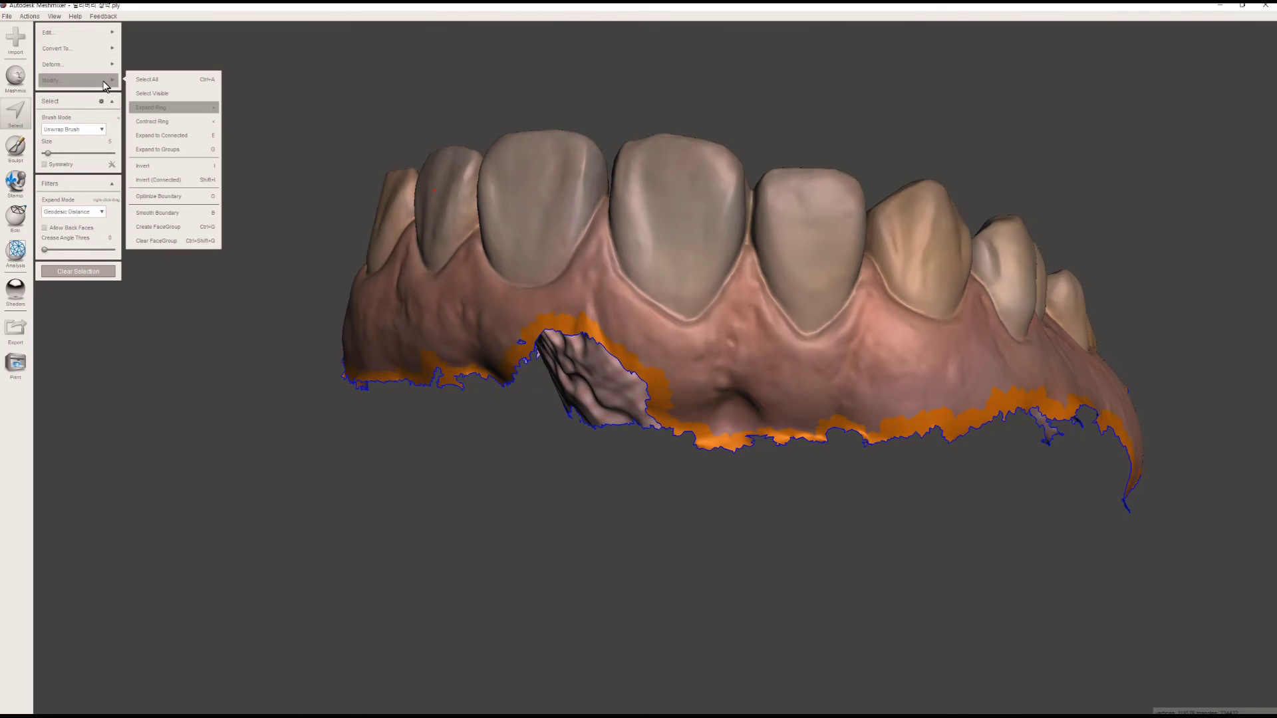
{"action": "left_click", "coordinate": [150, 107]}
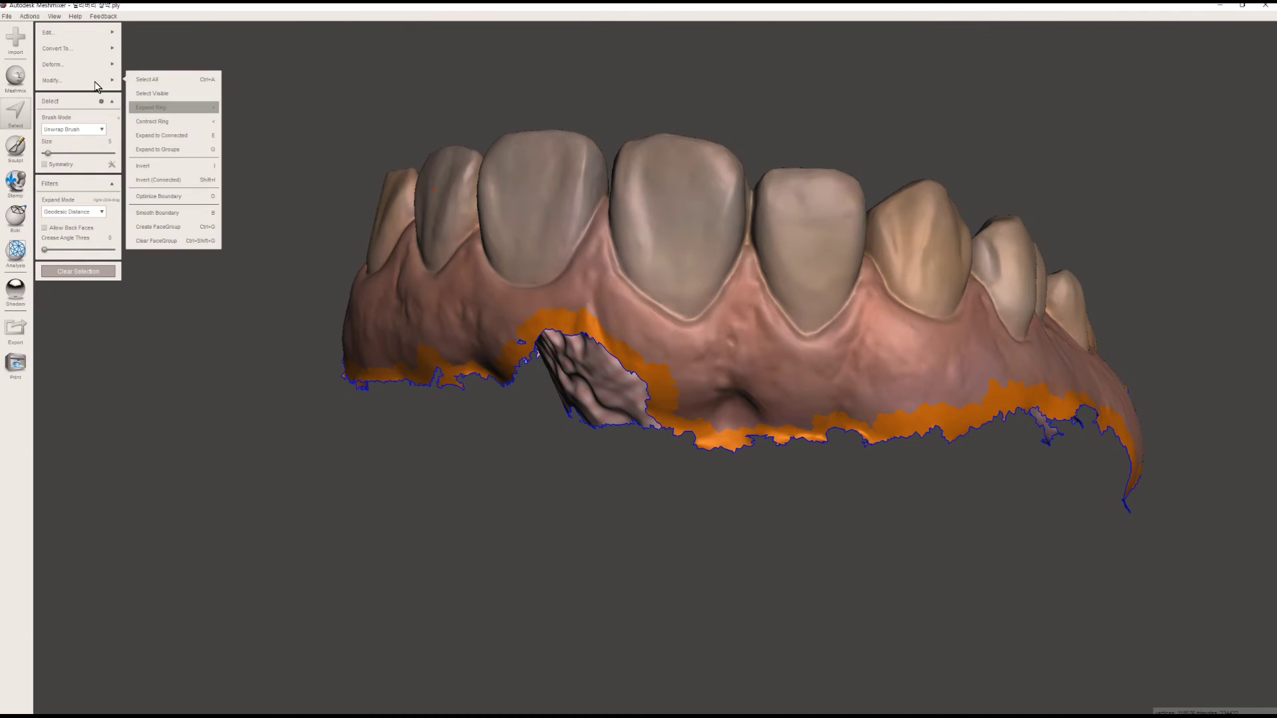
- Apply Optimize Boundary and Smooth Boundary to the selected border strip, keeping the default smoothing settings
{"action": "left_click", "coordinate": [169, 196]}
{"action": "mouse_move", "coordinate": [100, 80]}
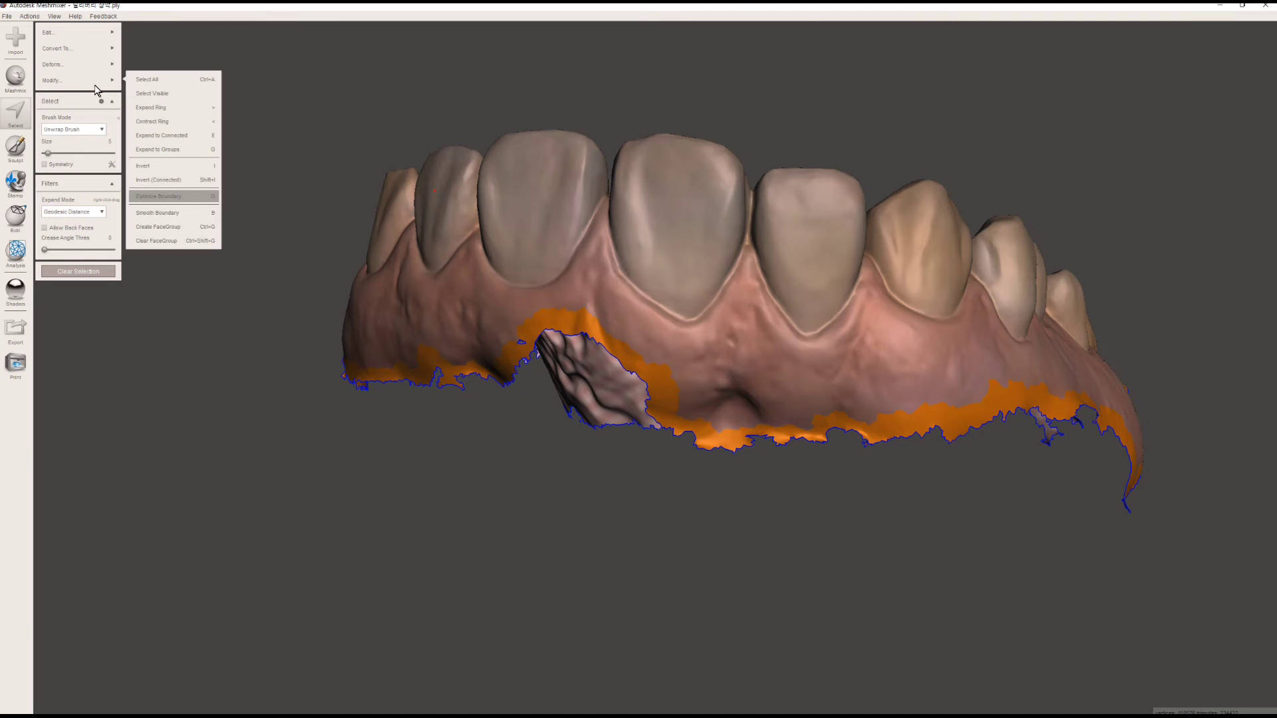
{"action": "left_click", "coordinate": [182, 210]}
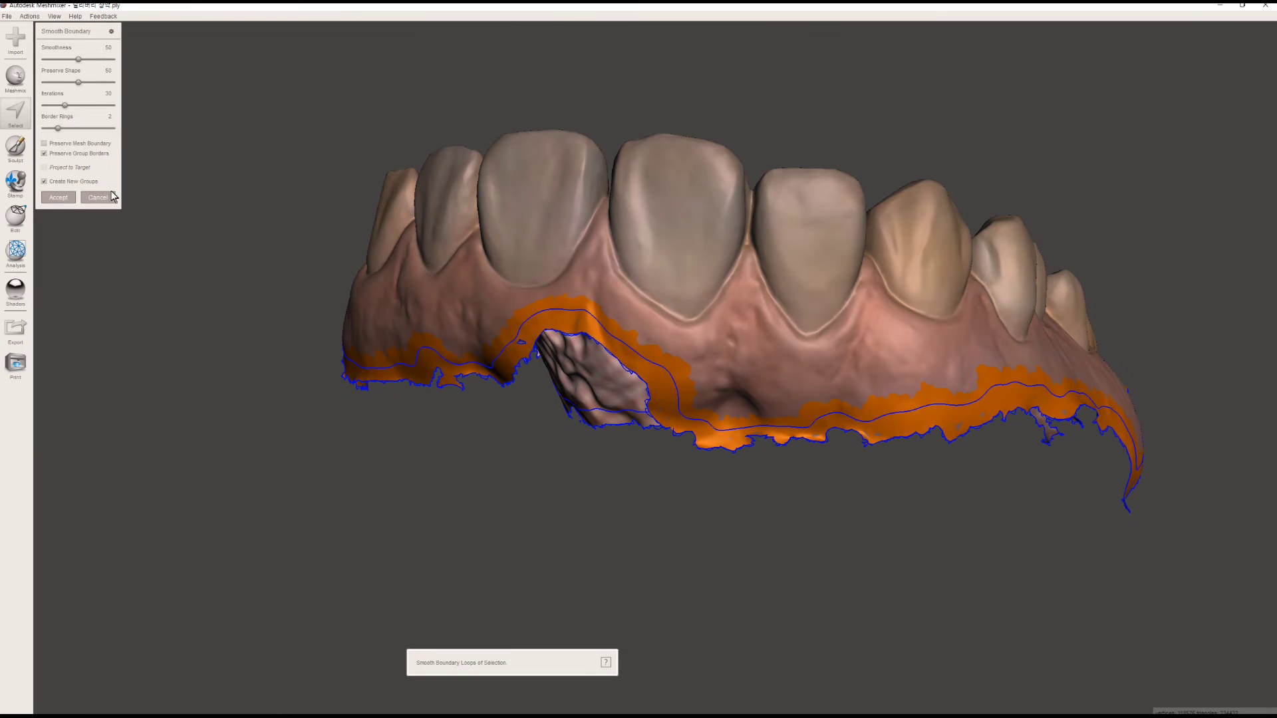
{"action": "left_click", "coordinate": [70, 198]}
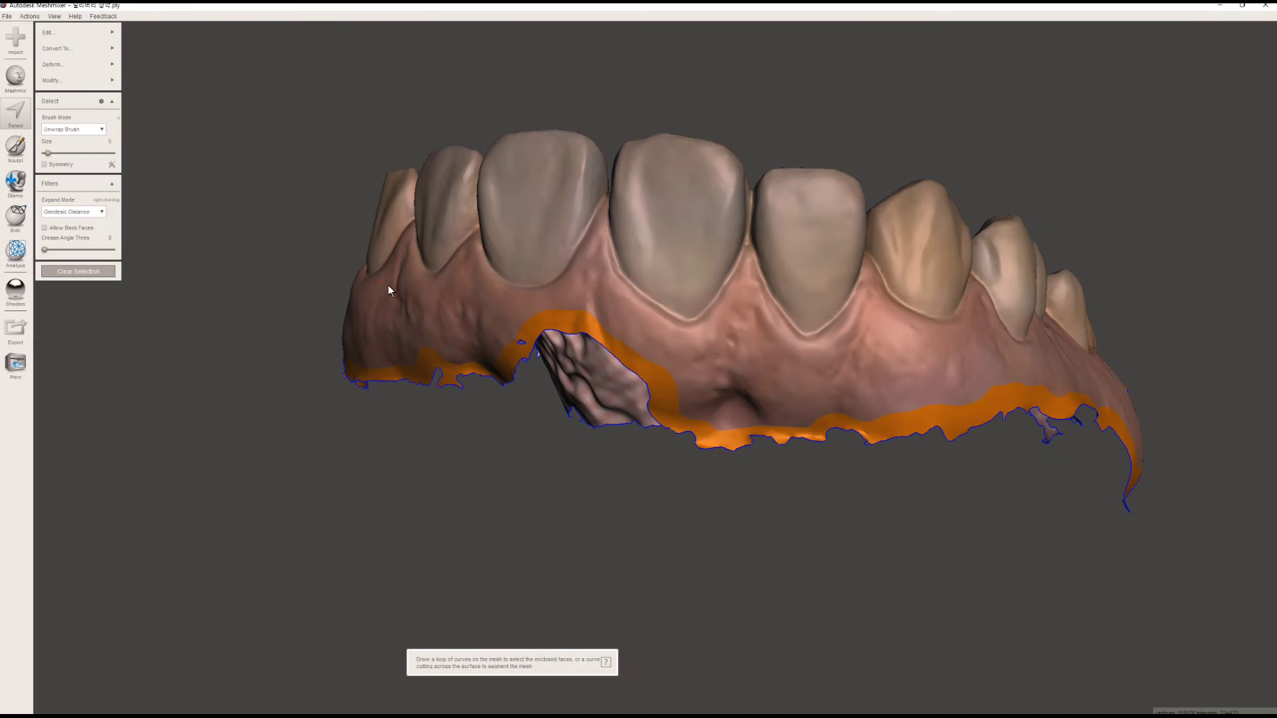
- Delete the ragged border strip and the small detached fragment left beside the gum edge
{"action": "mouse_move", "coordinate": [603, 320]}
{"action": "left_mouse_down", "text": "alt"}
{"action": "mouse_move", "coordinate": [750, 376]}
{"action": "mouse_move", "coordinate": [712, 360]}
{"action": "mouse_move", "coordinate": [708, 336]}
{"action": "mouse_move", "coordinate": [639, 321]}
{"action": "mouse_move", "coordinate": [668, 349]}
{"action": "mouse_move", "coordinate": [673, 382]}
{"action": "mouse_move", "coordinate": [546, 383]}
{"action": "left_mouse_up", "text": "alt"}
{"action": "key", "text": "Escape"}
{"action": "scroll", "coordinate": [208, 371], "scroll_direction": "up", "scroll_amount": 10}
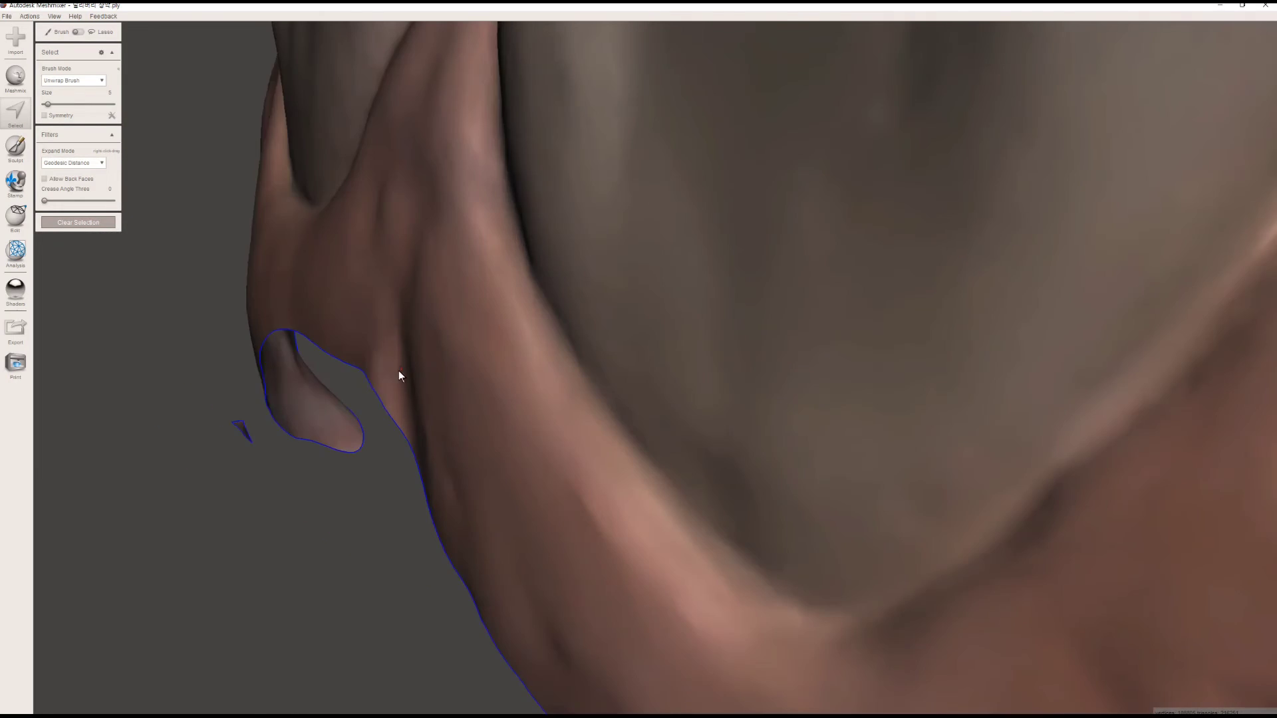
{"action": "left_click_drag", "start_coordinate": [399, 375], "coordinate": [325, 418], "text": "alt"}
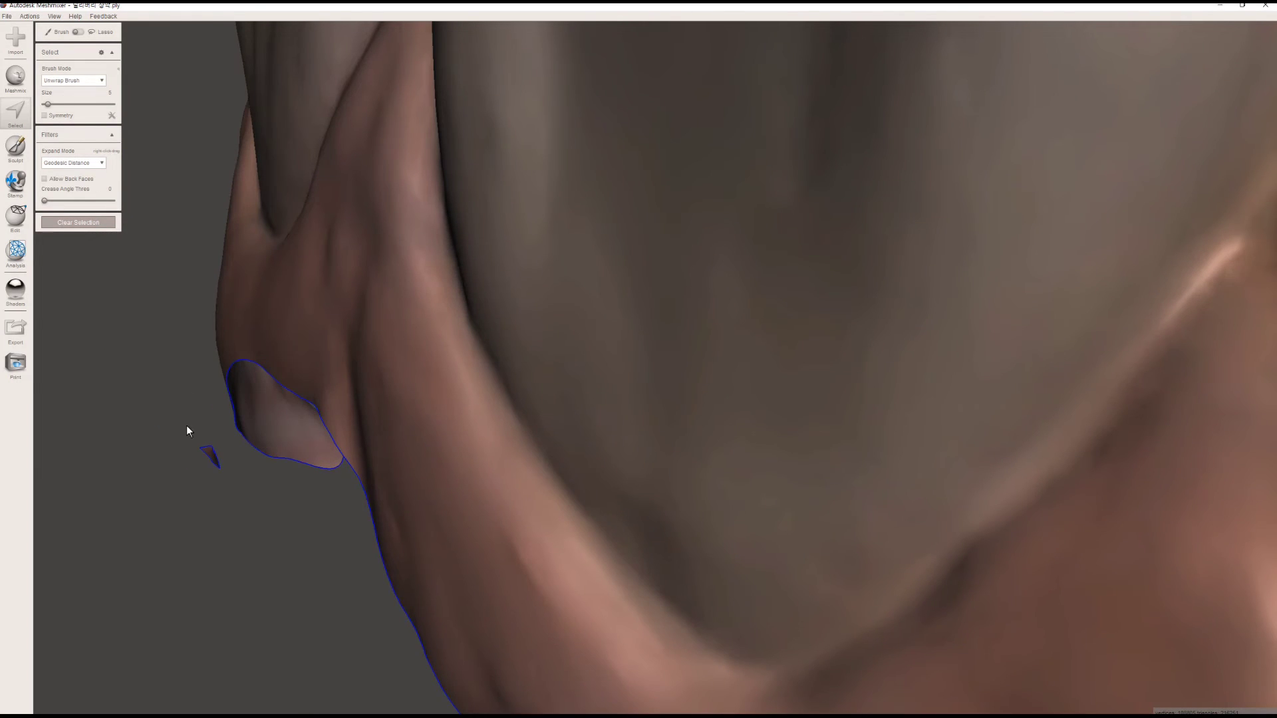
{"action": "left_click", "coordinate": [209, 455]}
{"action": "key", "text": "Delete"}
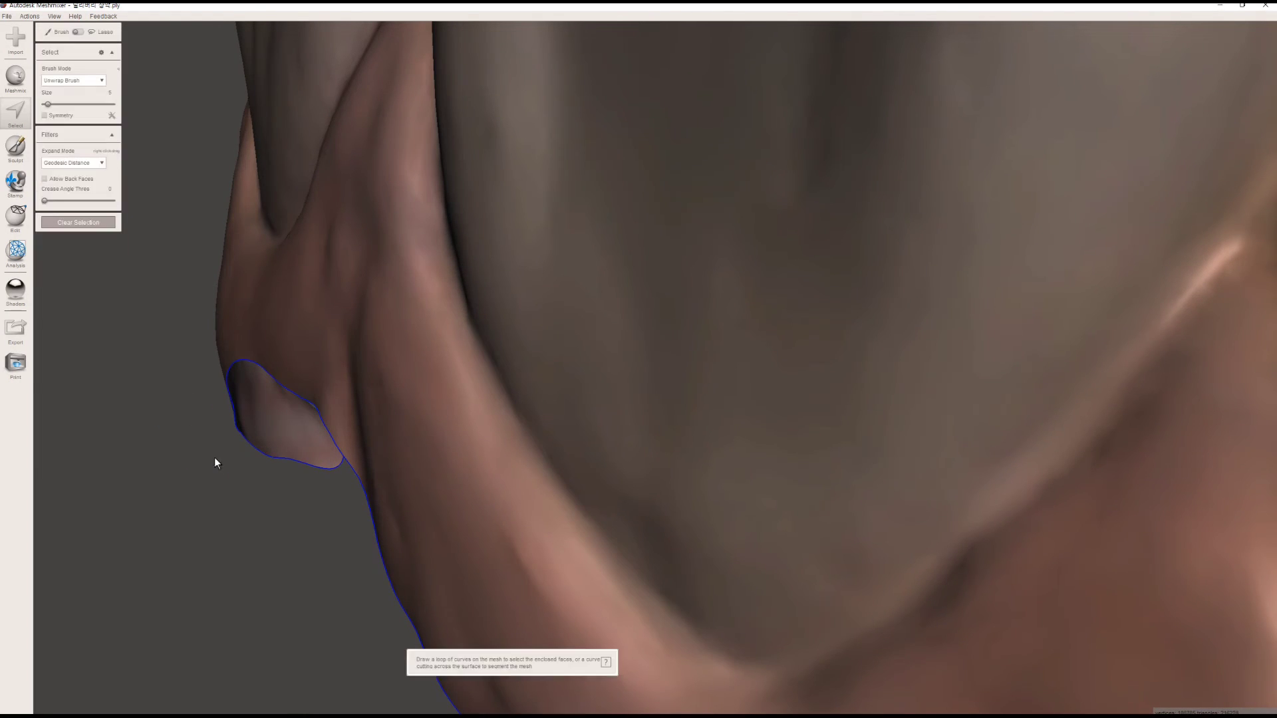
{"action": "scroll", "coordinate": [500, 433], "scroll_direction": "down", "scroll_amount": 15}
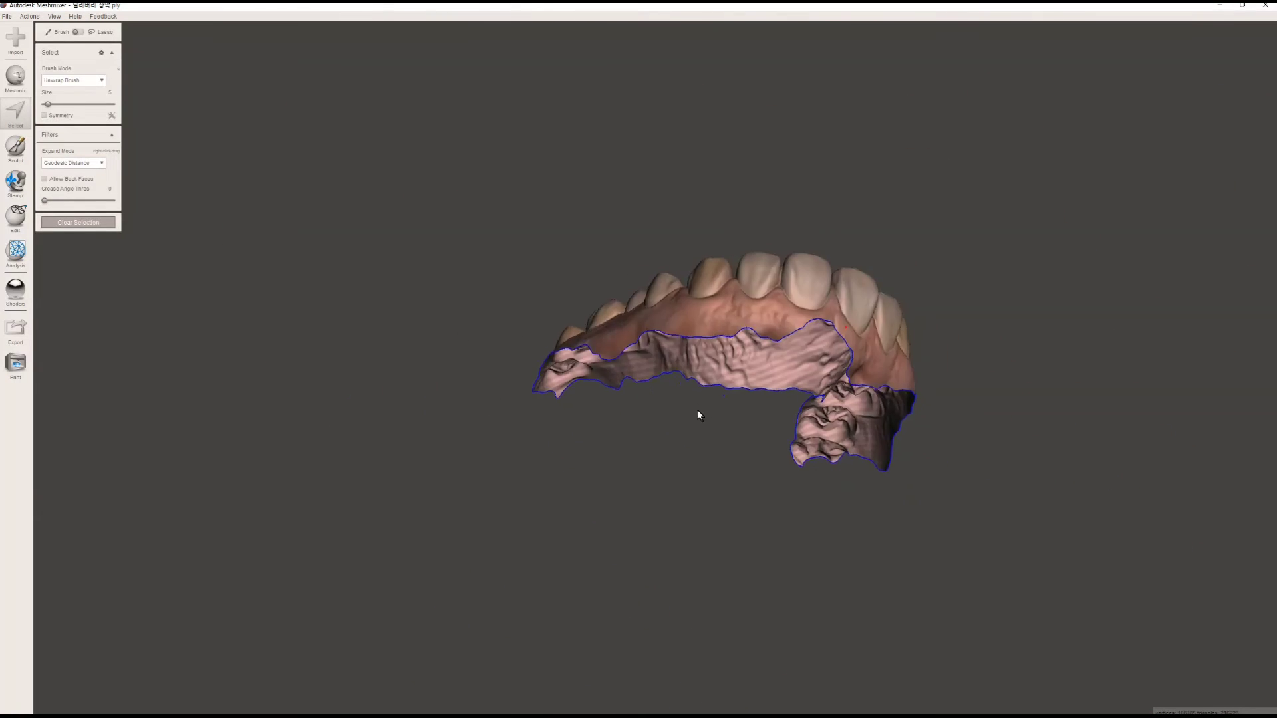
- Enlarge the selection brush, select the faces along the open gum border, and widen the selection with Expand Ring twice
{"action": "left_click_drag", "start_coordinate": [697, 416], "coordinate": [846, 317], "text": "alt"}
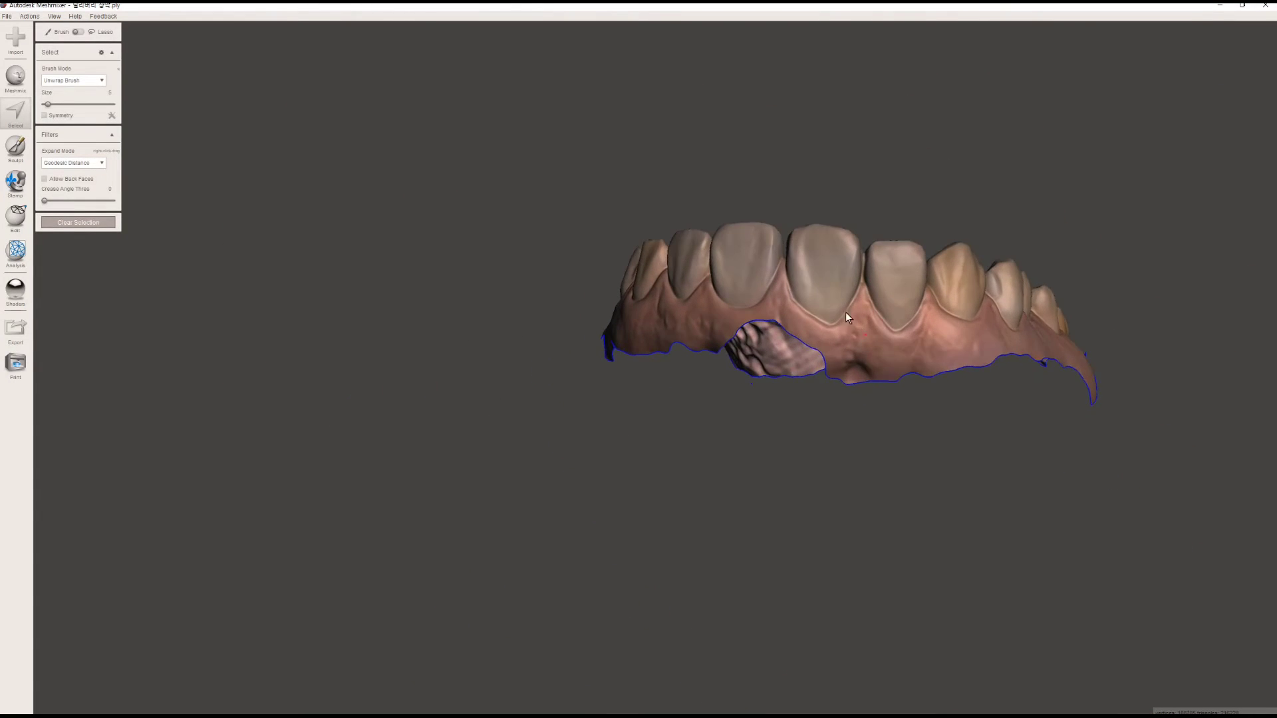
{"action": "scroll", "coordinate": [847, 317], "scroll_direction": "up", "scroll_amount": 4}
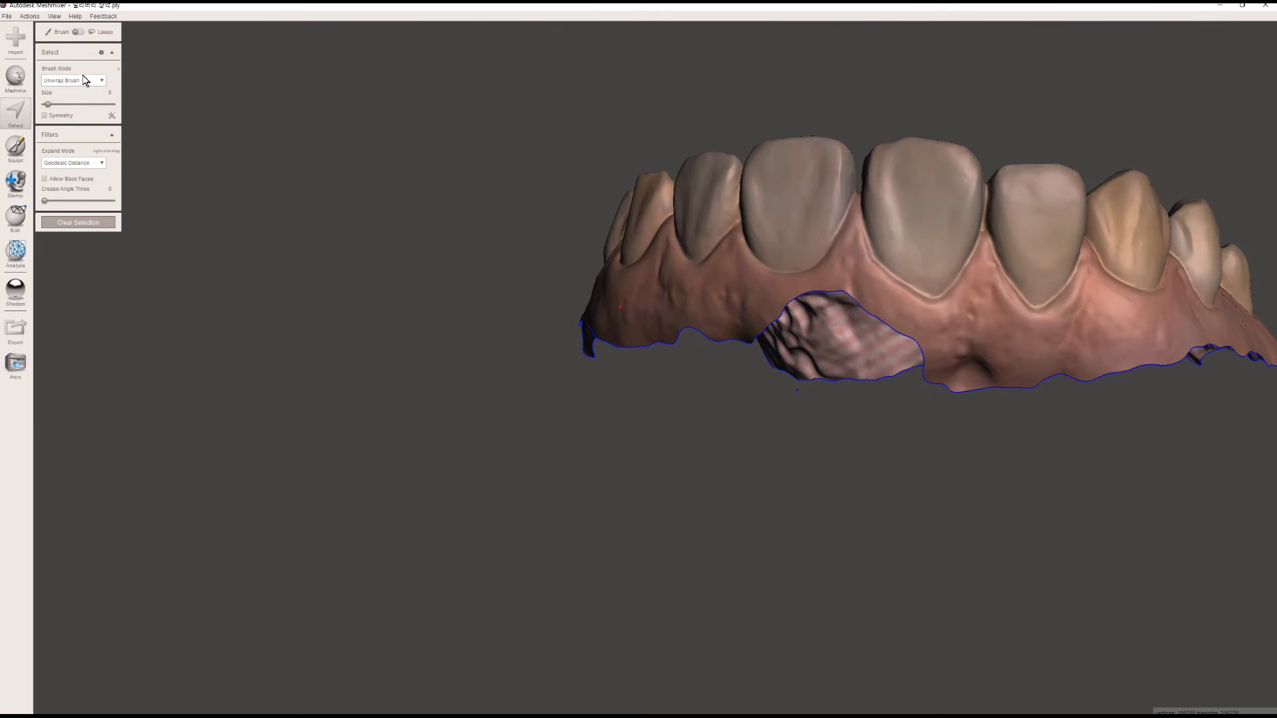
{"action": "left_click", "coordinate": [60, 104]}
{"action": "left_click_drag", "start_coordinate": [957, 387], "coordinate": [957, 391]}
{"action": "left_click", "coordinate": [81, 80]}
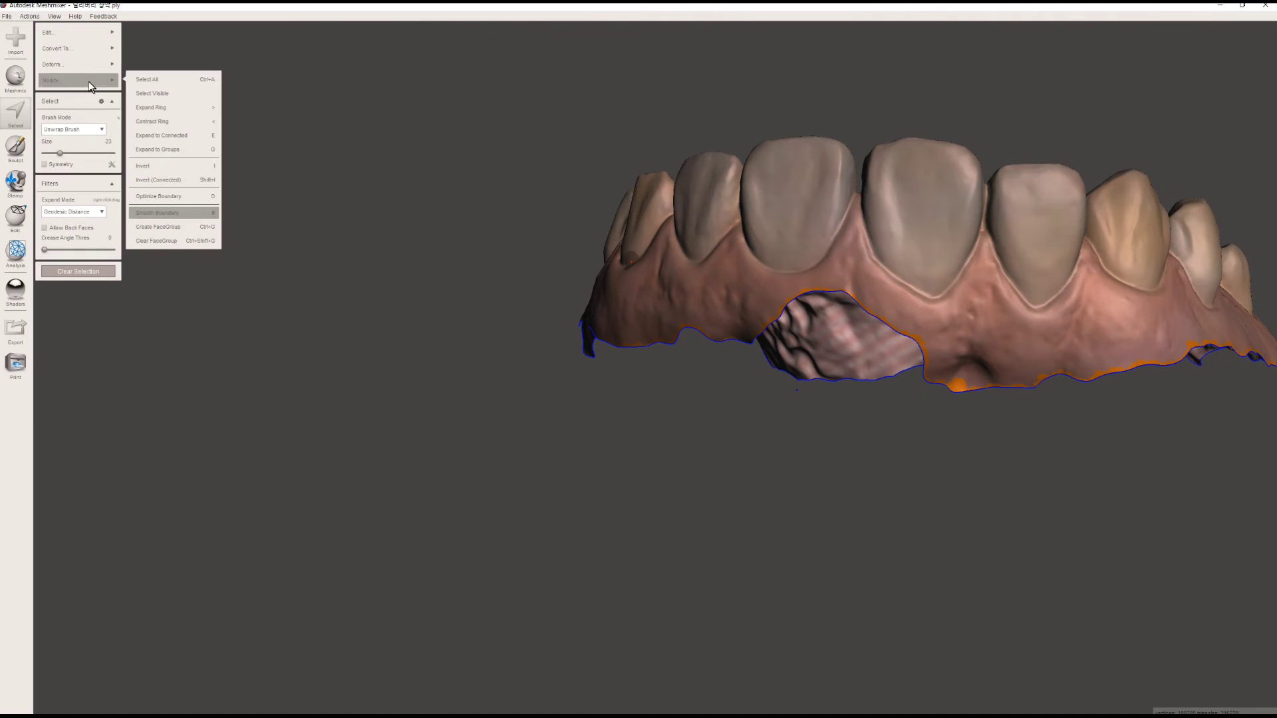
{"action": "left_click", "coordinate": [159, 113]}
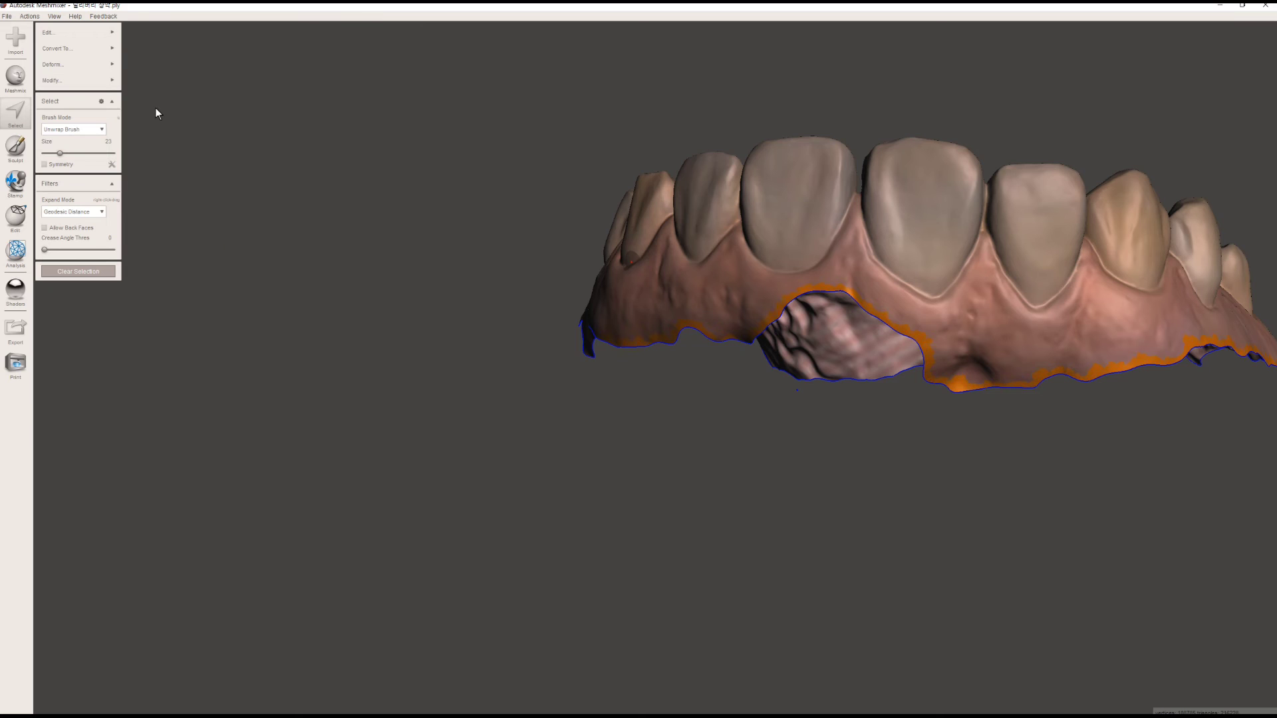
{"action": "left_click", "coordinate": [157, 109]}
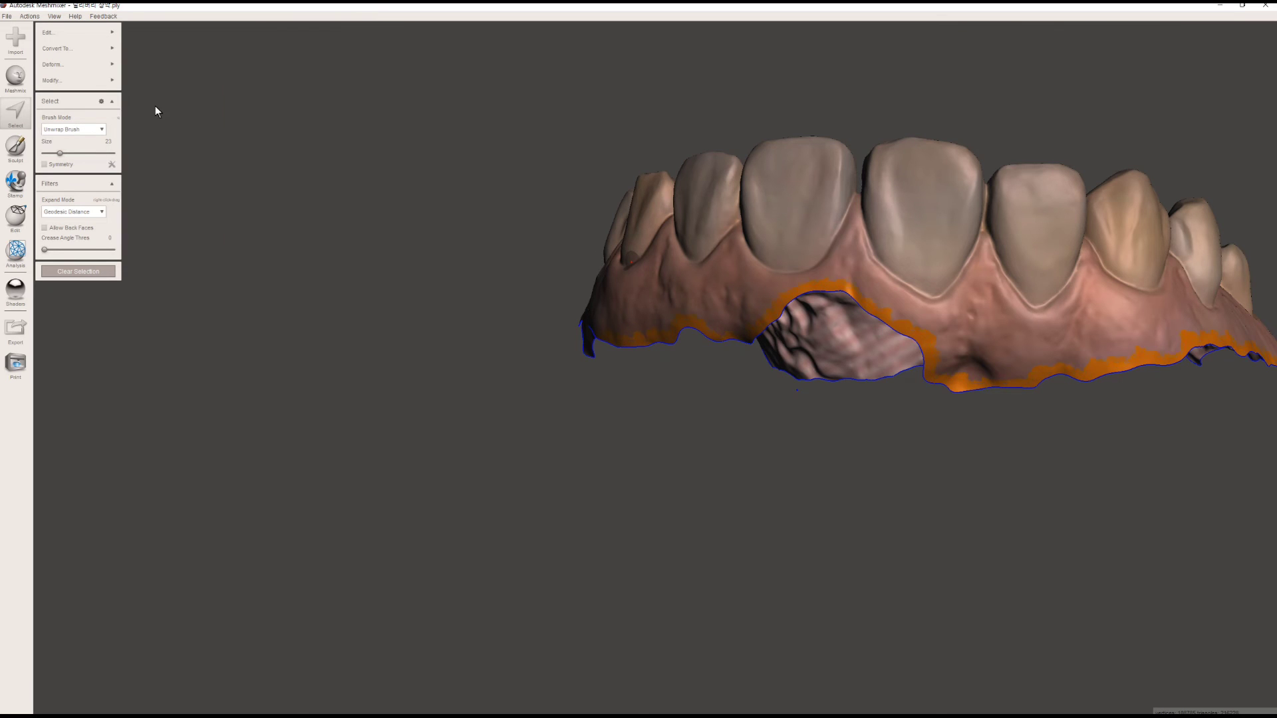
- Apply Optimize Boundary and Smooth Boundary to the selected gum border, keeping the default smoothing settings
{"action": "mouse_move", "coordinate": [95, 79]}
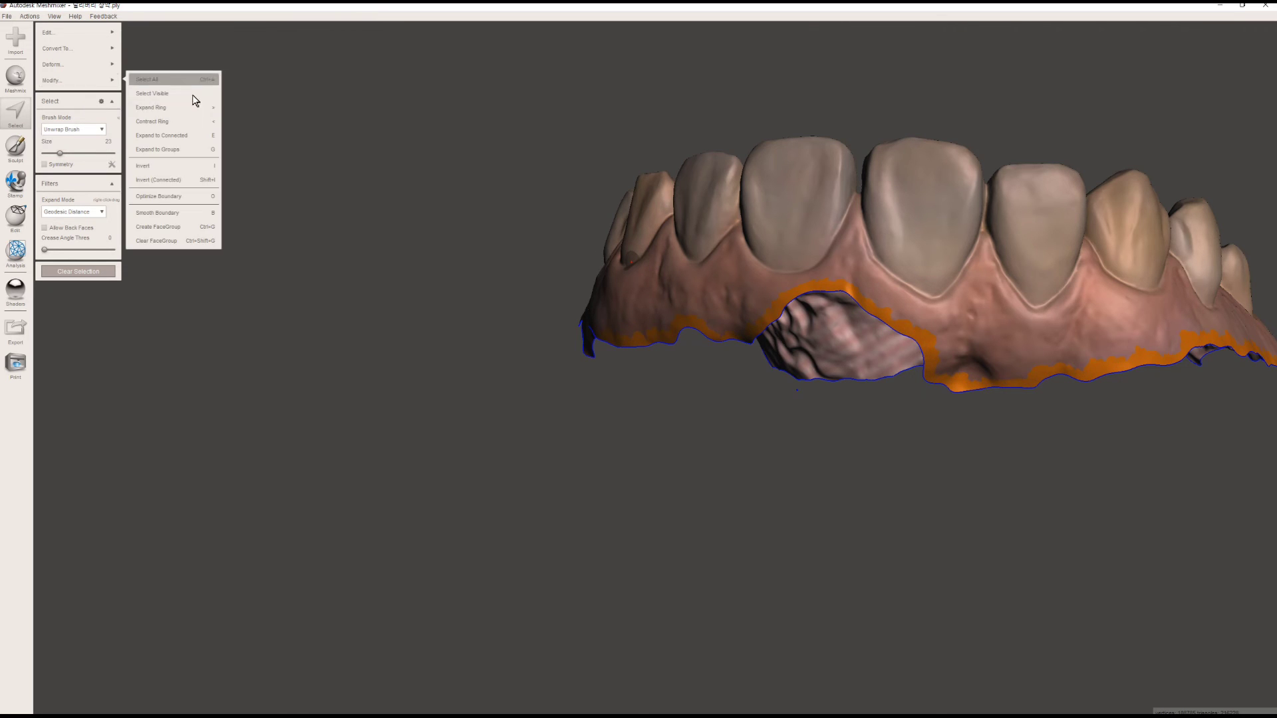
{"action": "left_click", "coordinate": [172, 198]}
{"action": "mouse_move", "coordinate": [119, 88]}
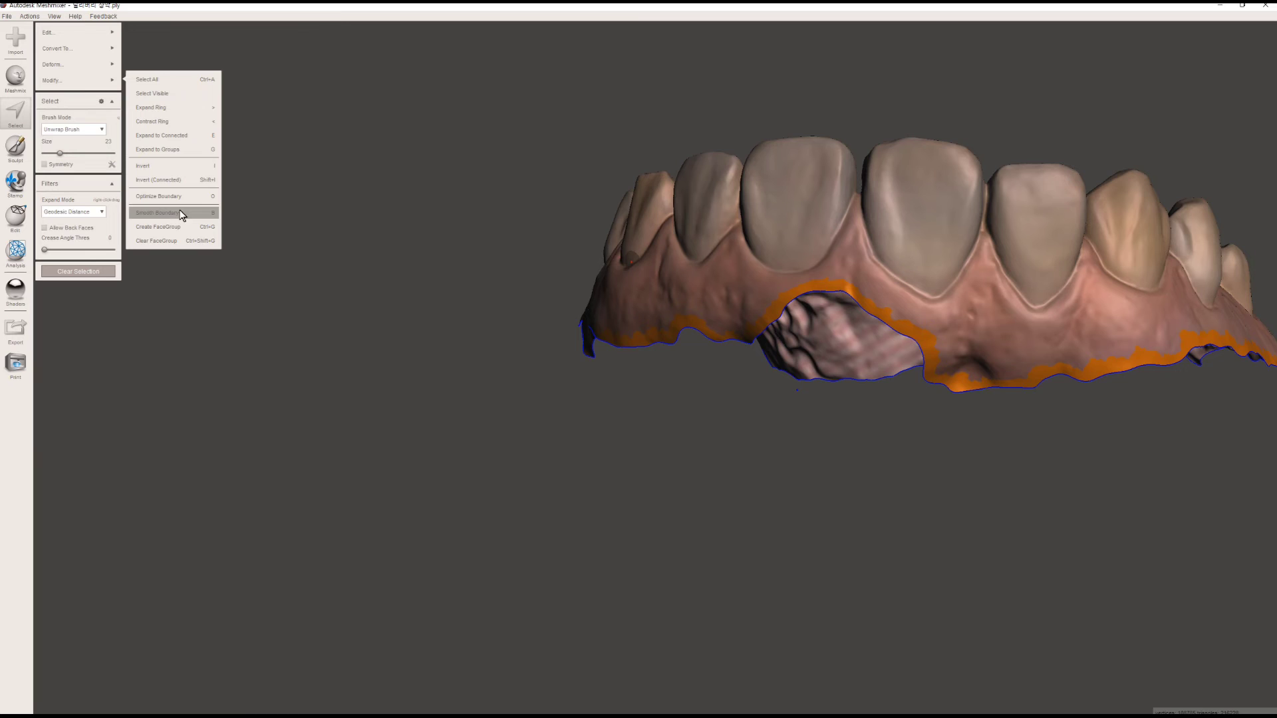
{"action": "left_click", "coordinate": [161, 212]}
{"action": "middle_click_drag", "start_coordinate": [656, 262], "coordinate": [554, 252]}
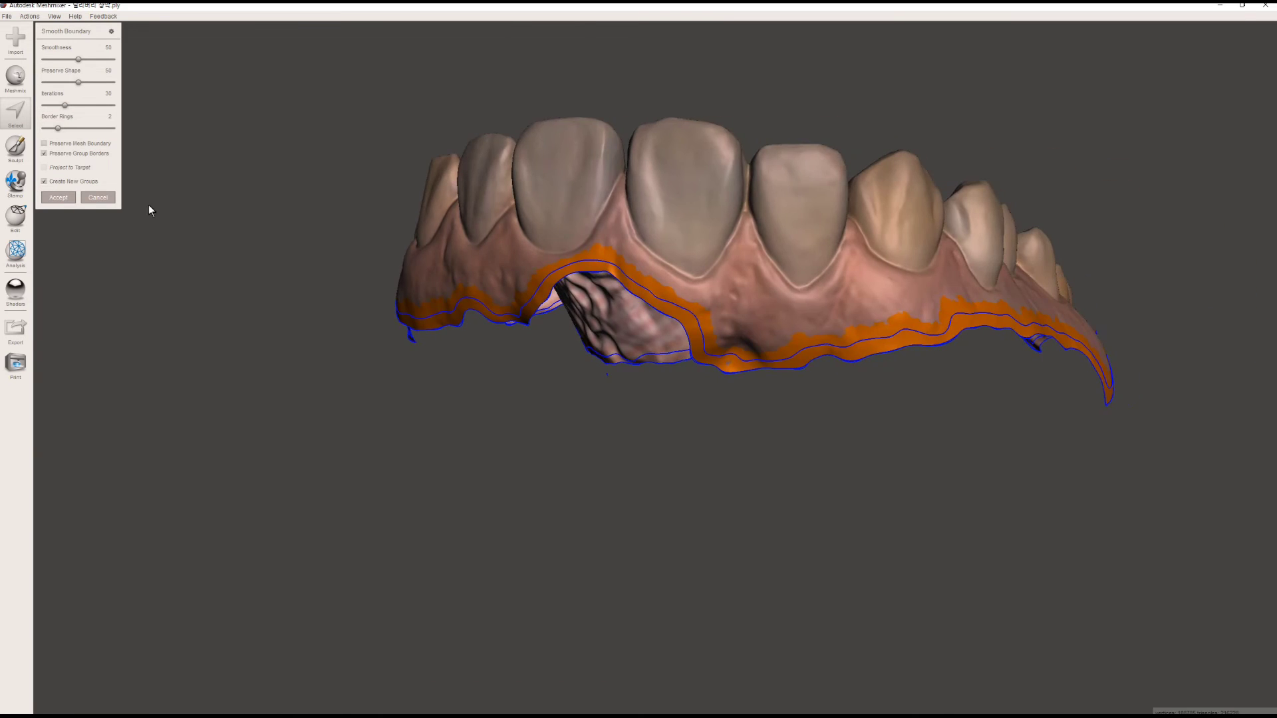
{"action": "left_click", "coordinate": [58, 197]}
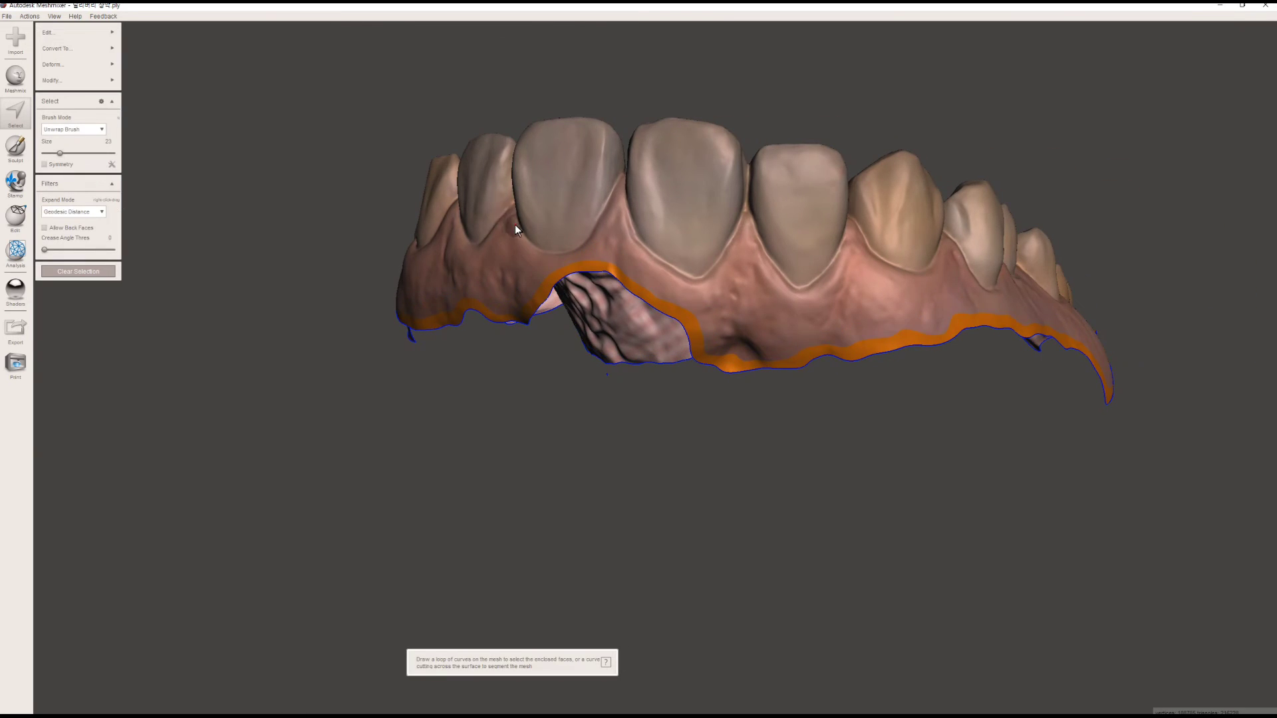
- Transform the selected border strip straight away from the teeth to stretch the gum edge into tall vertical walls
{"action": "right_click_drag", "start_coordinate": [515, 225], "coordinate": [462, 219]}
{"action": "mouse_move", "coordinate": [94, 69]}
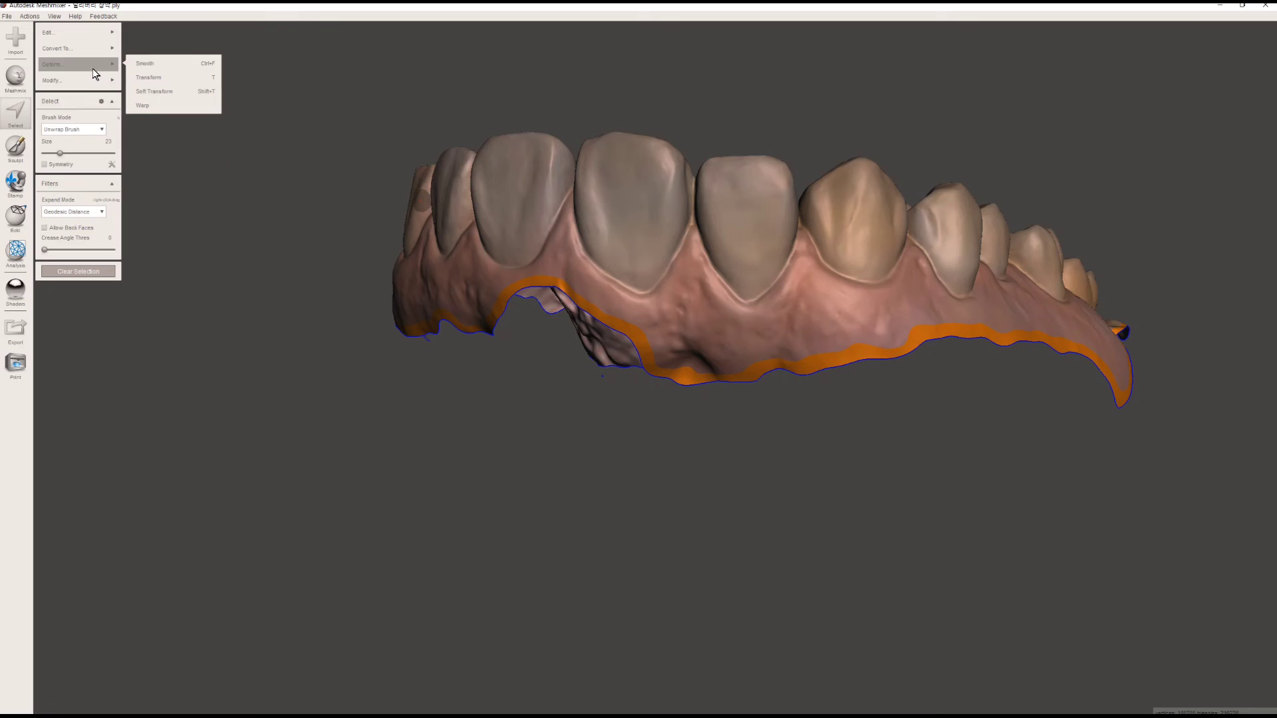
{"action": "left_click", "coordinate": [161, 80]}
{"action": "right_click_drag", "start_coordinate": [698, 327], "coordinate": [722, 459]}
{"action": "left_click_drag", "start_coordinate": [628, 439], "coordinate": [634, 210]}
{"action": "scroll", "coordinate": [729, 313], "scroll_direction": "down", "scroll_amount": 3}
{"action": "mouse_move", "coordinate": [729, 313]}
{"action": "right_mouse_down"}
{"action": "mouse_move", "coordinate": [773, 329]}
{"action": "mouse_move", "coordinate": [719, 297]}
{"action": "right_mouse_up"}
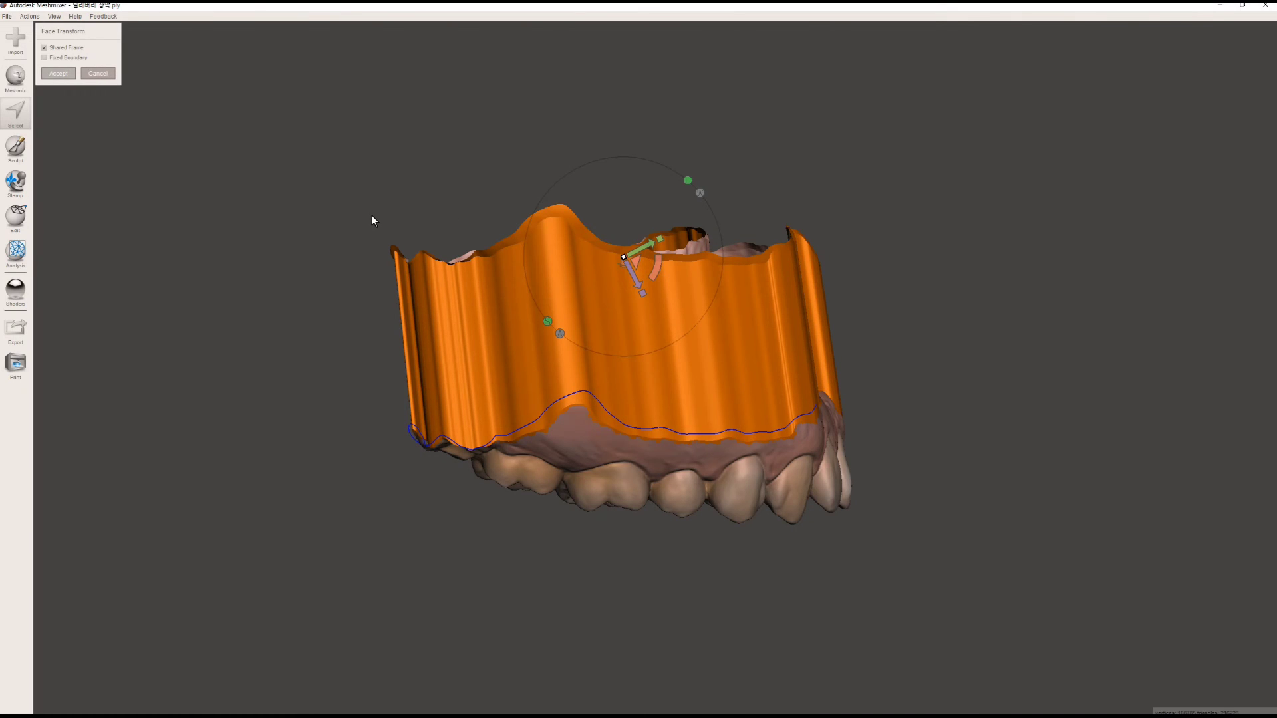
{"action": "left_click", "coordinate": [59, 73]}
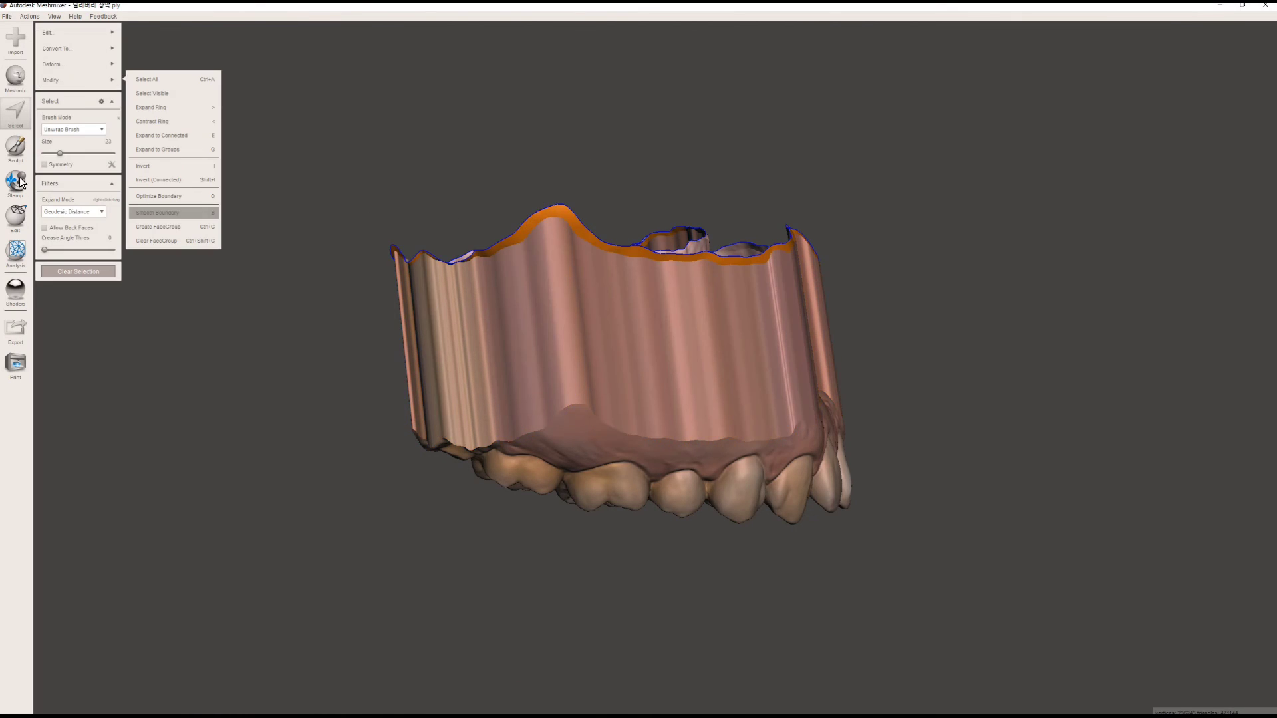
- Plane Cut the stretched walls with a level line above the gums, discarding the uneven half and using Remeshed Fill
{"action": "left_click", "coordinate": [15, 216]}
{"action": "left_click", "coordinate": [70, 112]}
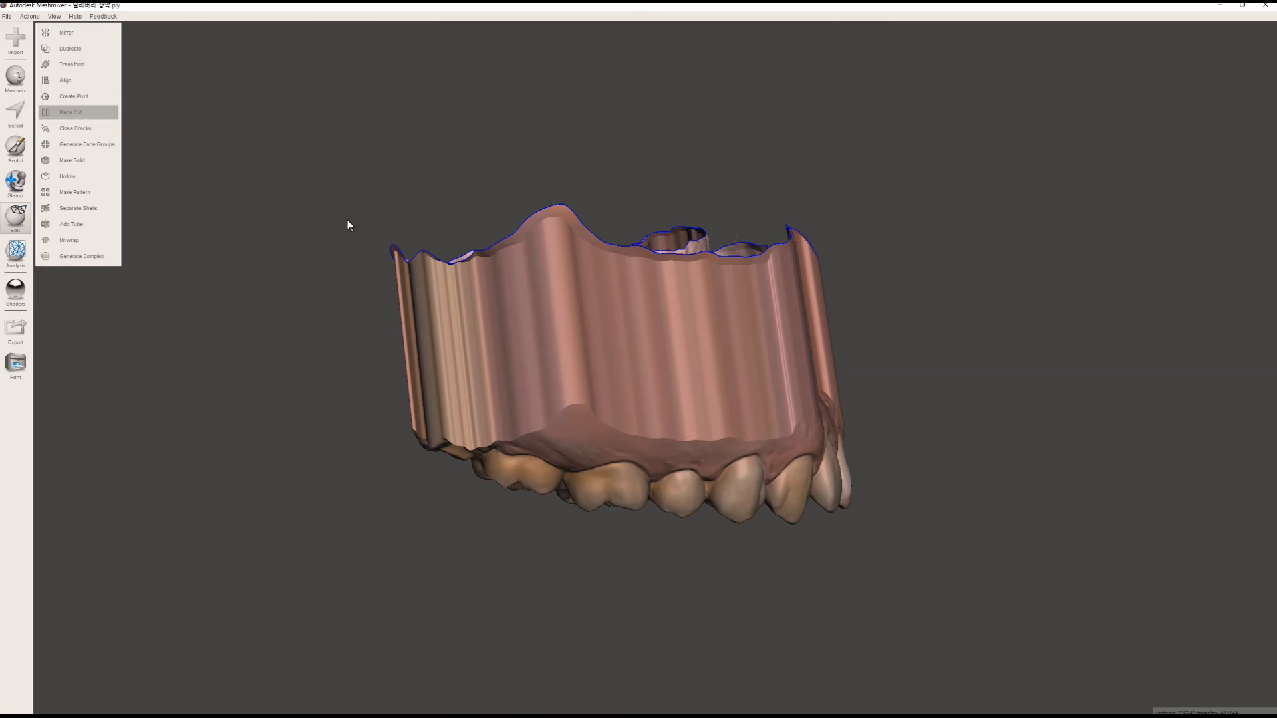
{"action": "mouse_move", "coordinate": [673, 369]}
{"action": "right_mouse_down"}
{"action": "mouse_move", "coordinate": [611, 385]}
{"action": "mouse_move", "coordinate": [521, 338]}
{"action": "mouse_move", "coordinate": [530, 407]}
{"action": "mouse_move", "coordinate": [512, 368]}
{"action": "mouse_move", "coordinate": [521, 387]}
{"action": "mouse_move", "coordinate": [516, 378]}
{"action": "right_mouse_up"}
{"action": "left_click_drag", "start_coordinate": [321, 346], "coordinate": [944, 342]}
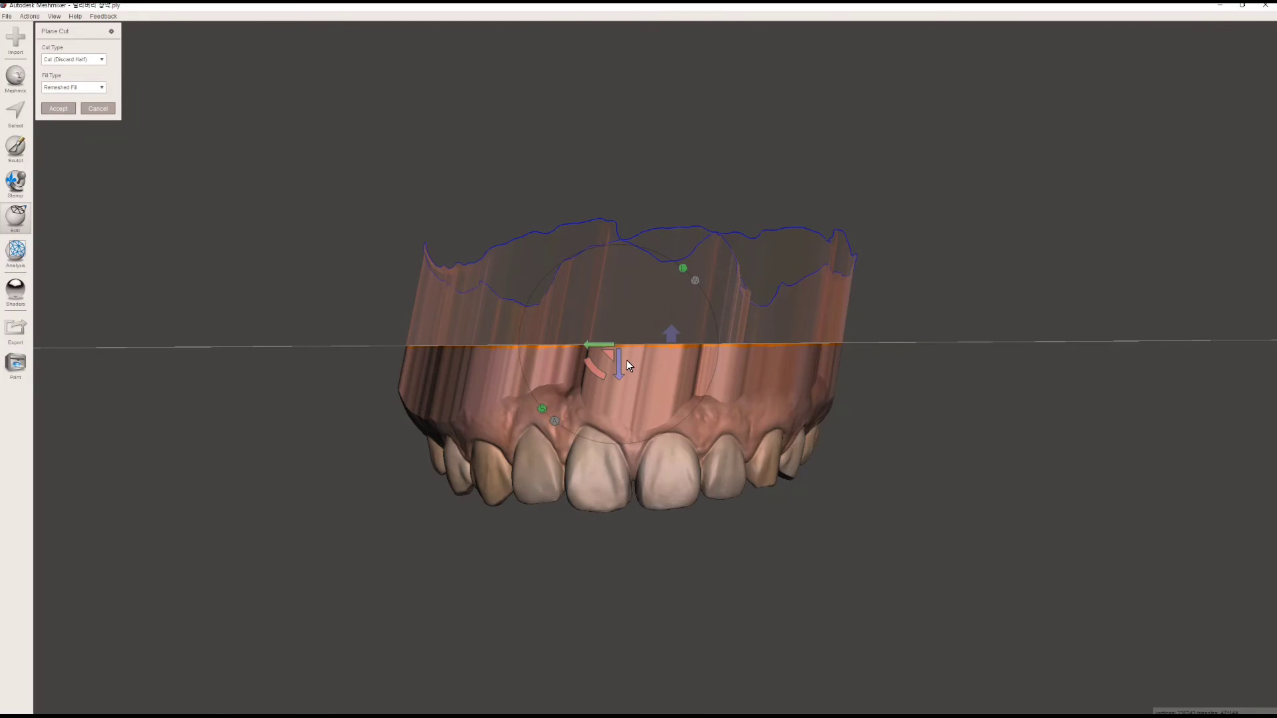
{"action": "left_click_drag", "start_coordinate": [618, 363], "coordinate": [664, 385]}
{"action": "mouse_move", "coordinate": [643, 405]}
{"action": "right_mouse_down"}
{"action": "mouse_move", "coordinate": [536, 399]}
{"action": "mouse_move", "coordinate": [725, 396]}
{"action": "mouse_move", "coordinate": [648, 389]}
{"action": "mouse_move", "coordinate": [644, 405]}
{"action": "mouse_move", "coordinate": [628, 388]}
{"action": "mouse_move", "coordinate": [646, 403]}
{"action": "right_mouse_up"}
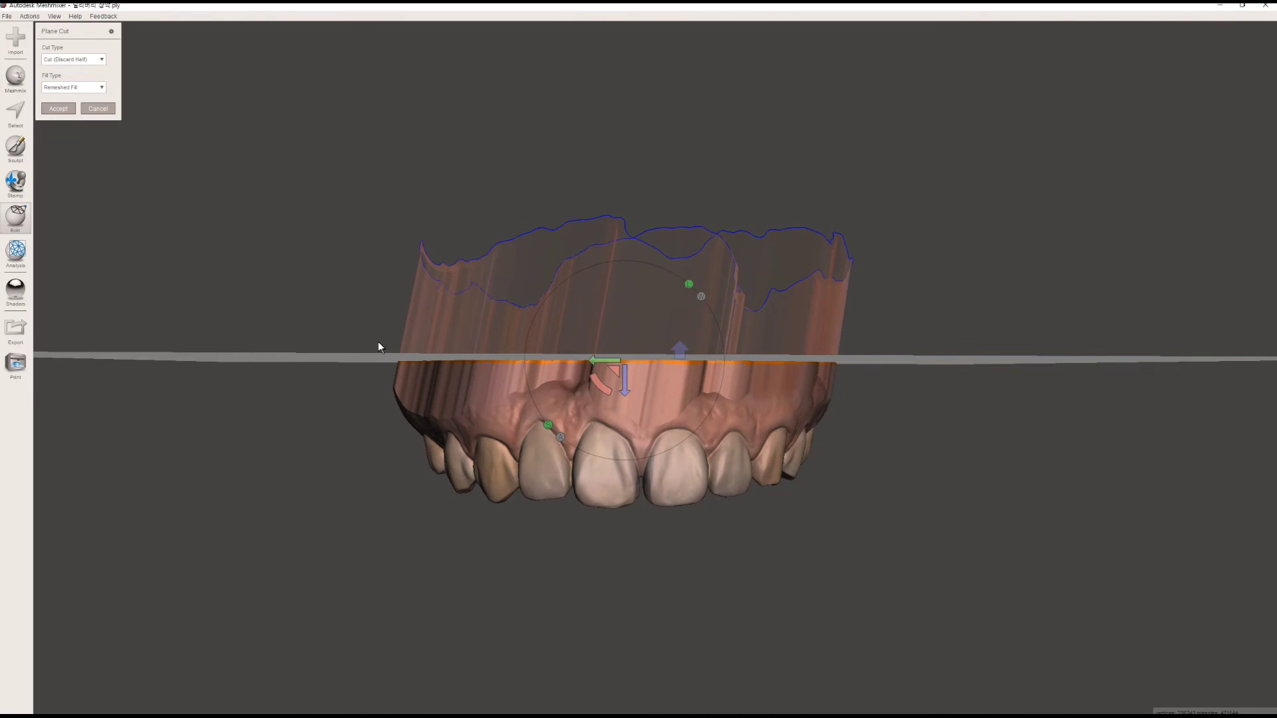
{"action": "left_click_drag", "start_coordinate": [371, 342], "coordinate": [974, 345]}
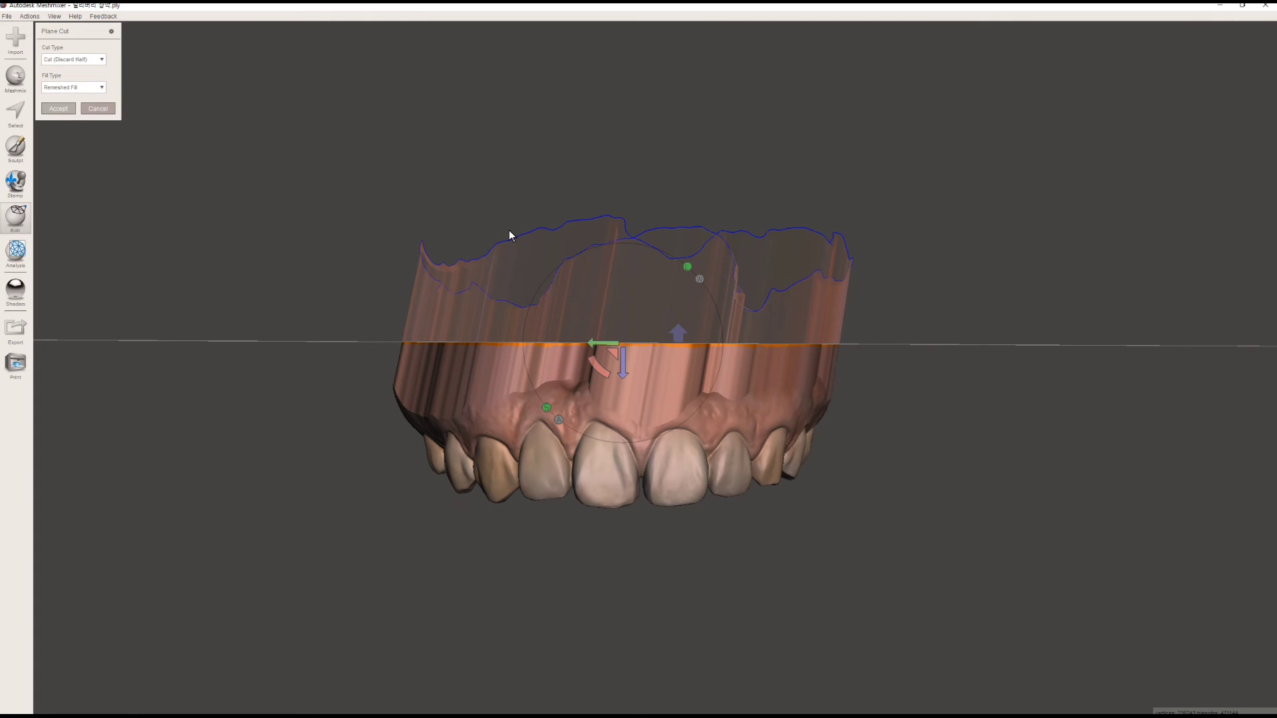
{"action": "left_click", "coordinate": [60, 109]}
- Hollow the solid dental arch with an offset distance of 1 mm
{"action": "right_click_drag", "start_coordinate": [371, 208], "coordinate": [409, 293]}
{"action": "left_click", "coordinate": [114, 176]}
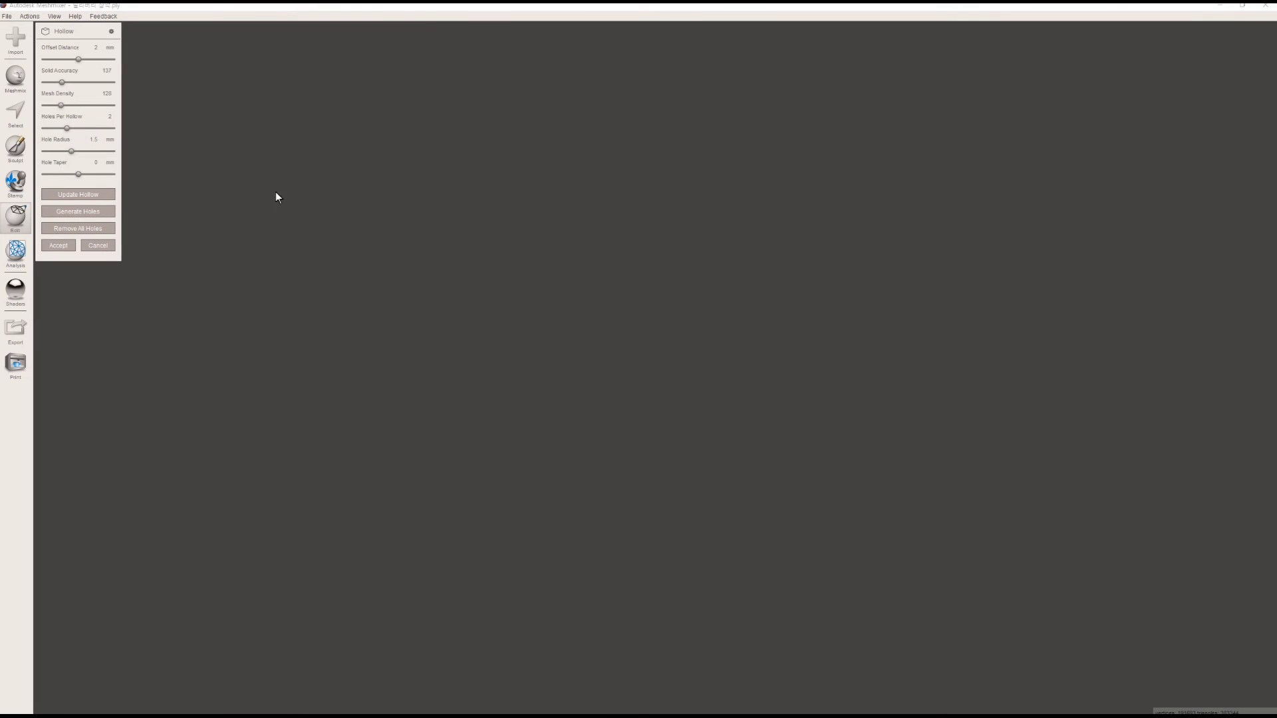
{"action": "right_click_drag", "start_coordinate": [464, 313], "coordinate": [461, 282]}
{"action": "right_click_drag", "start_coordinate": [492, 363], "coordinate": [442, 353]}
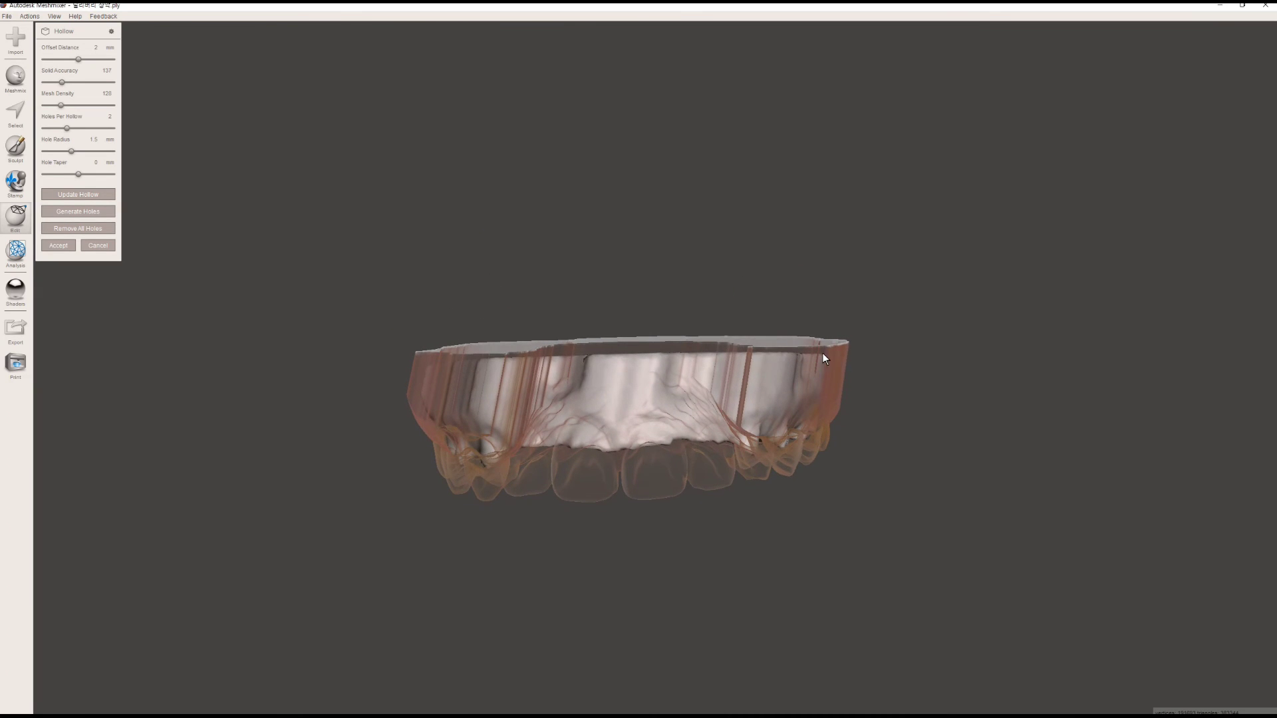
{"action": "right_click_drag", "start_coordinate": [822, 353], "coordinate": [822, 356]}
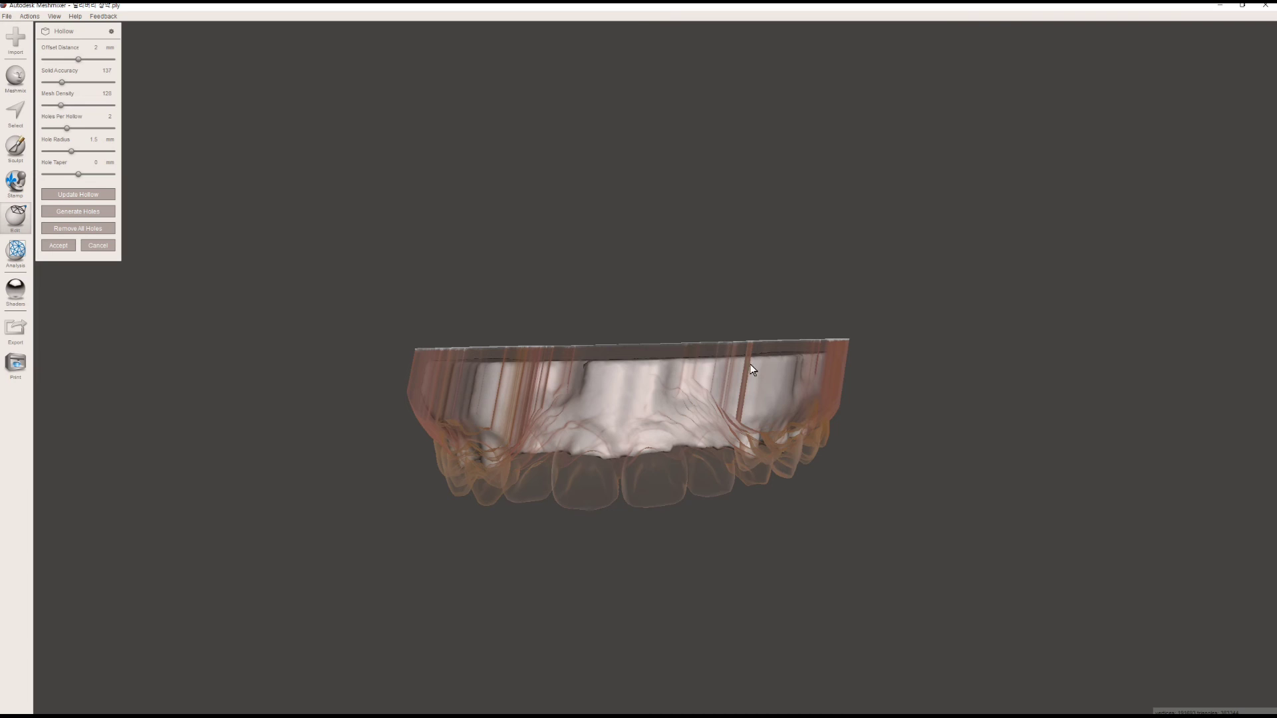
{"action": "left_click", "coordinate": [95, 48]}
{"action": "type", "text": "1"}
{"action": "left_click", "coordinate": [94, 196]}
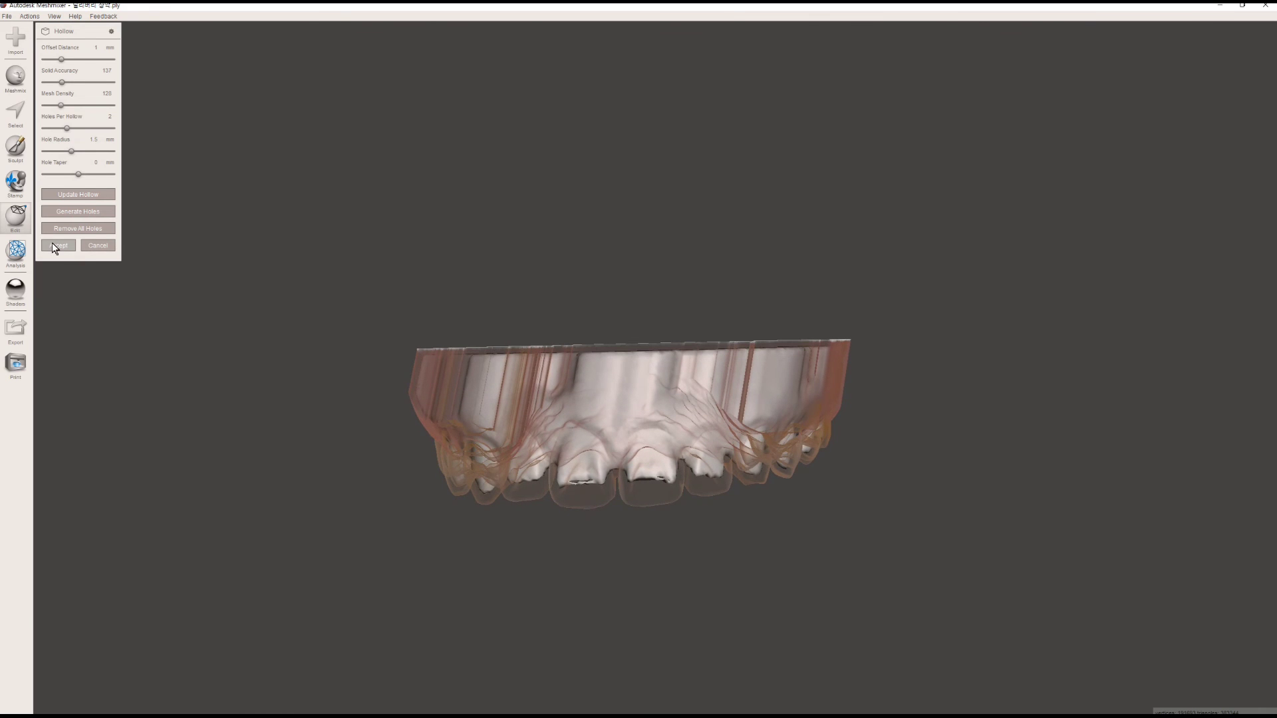
{"action": "key", "text": "Return"}
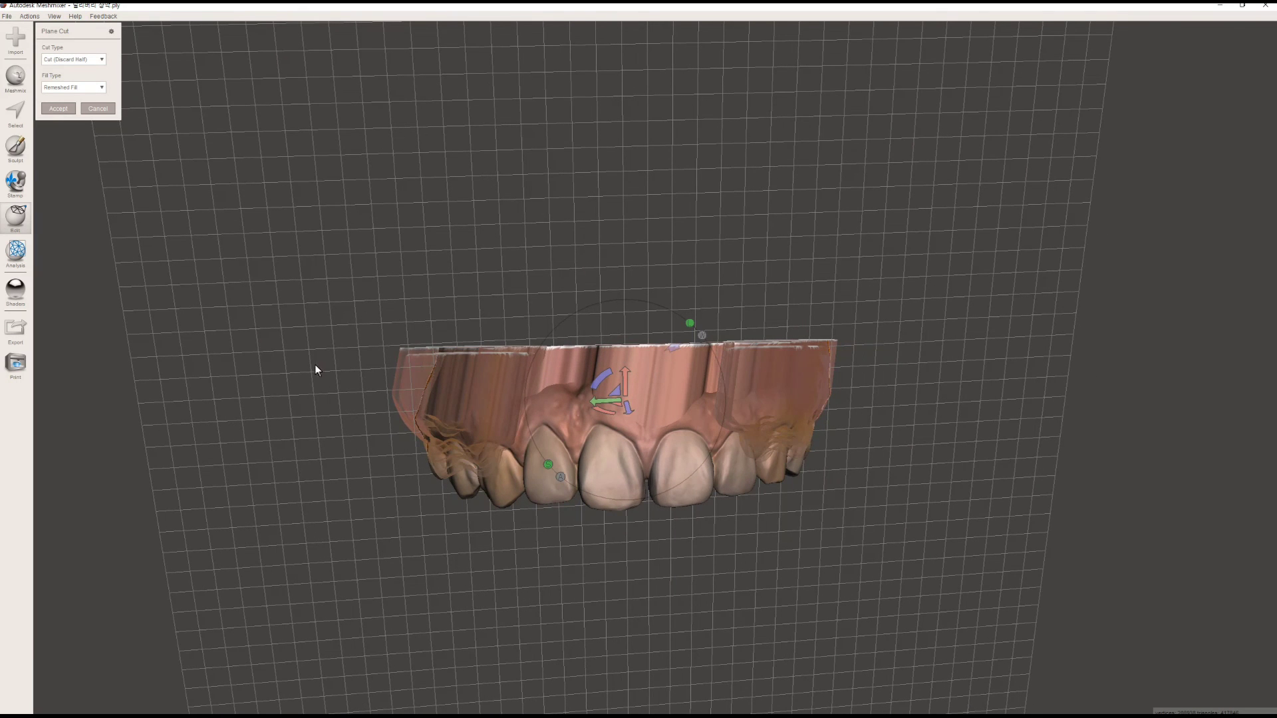
- Try a Plane Cut along a line just inside the flat base to open the hollow arch
{"action": "scroll", "coordinate": [401, 356], "scroll_direction": "up", "scroll_amount": 5}
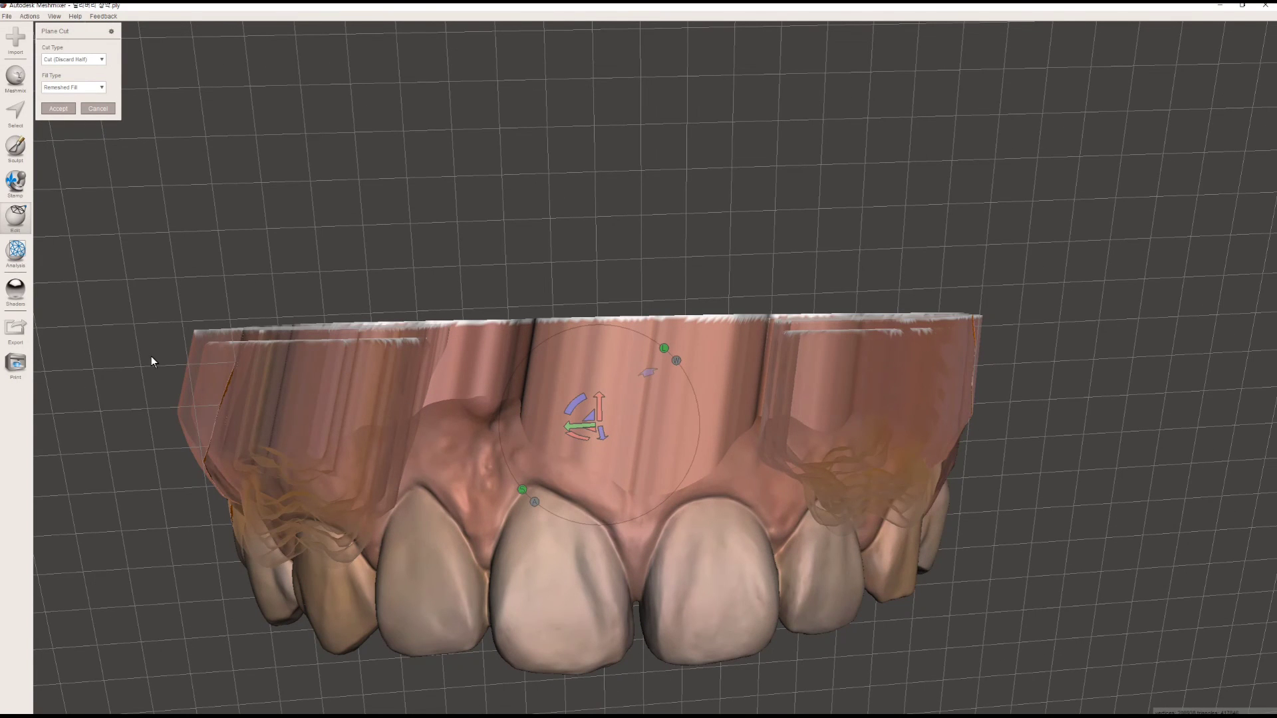
{"action": "left_click_drag", "start_coordinate": [157, 356], "coordinate": [1032, 341]}
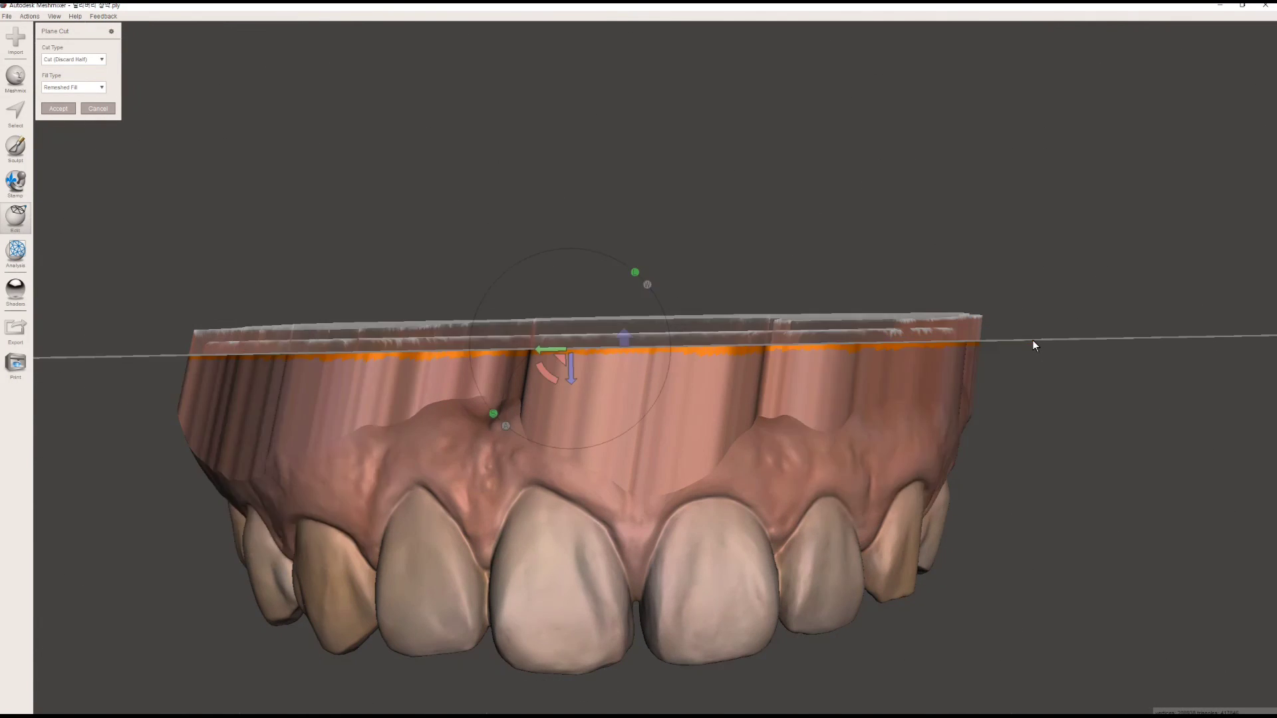
{"action": "right_click_drag", "start_coordinate": [698, 320], "coordinate": [269, 166]}
{"action": "right_click_drag", "start_coordinate": [153, 166], "coordinate": [293, 352]}
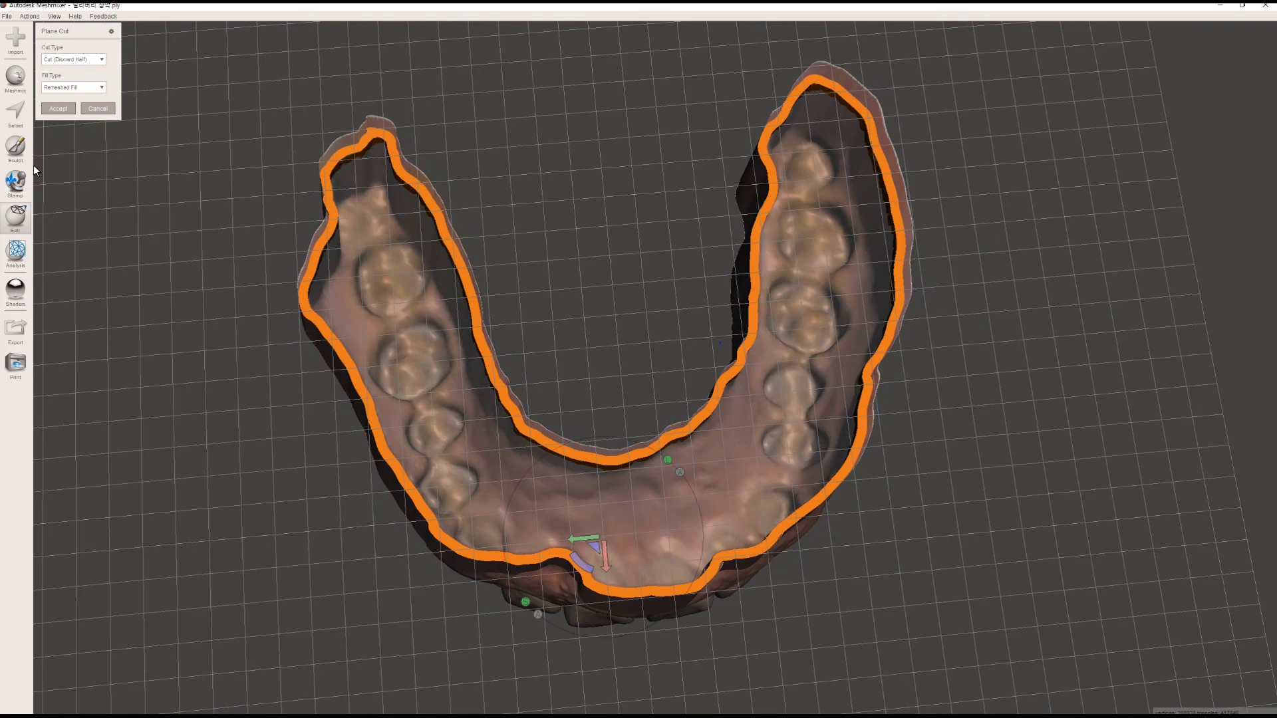
{"action": "left_click", "coordinate": [102, 107]}
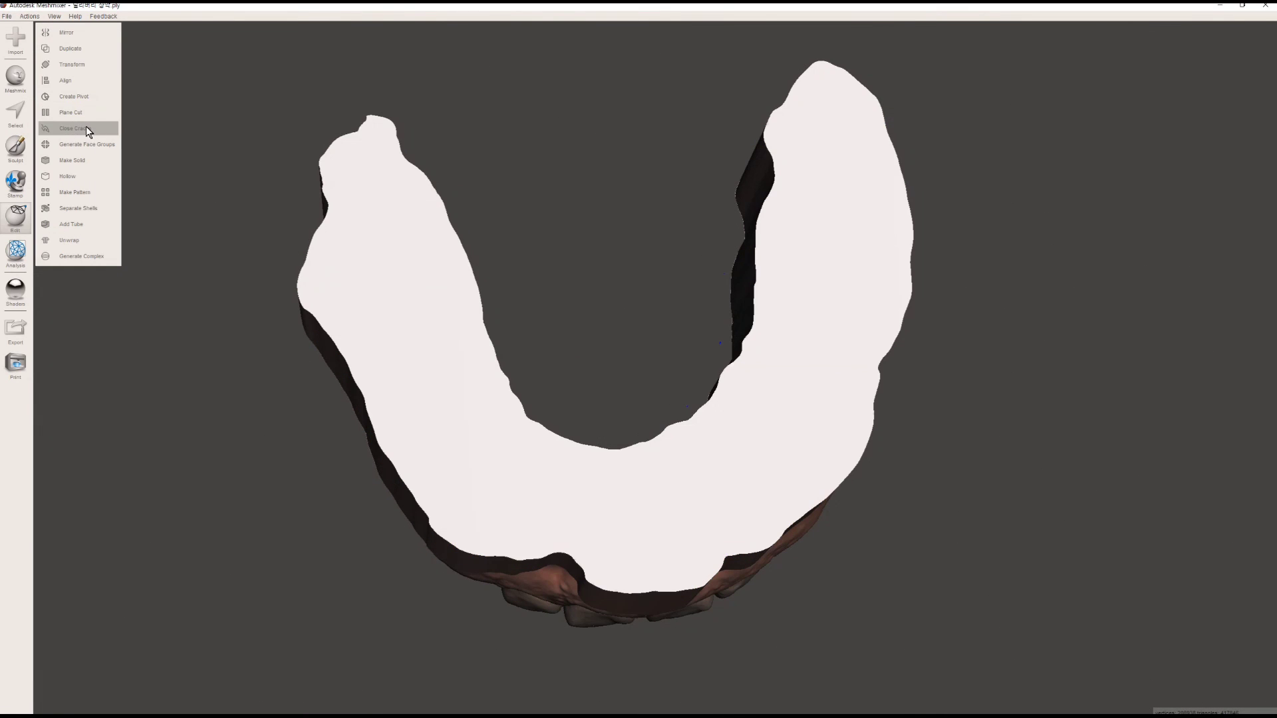
- Undo the 1 mm hollow of the dental arch
{"action": "right_click_drag", "start_coordinate": [202, 246], "coordinate": [212, 143]}
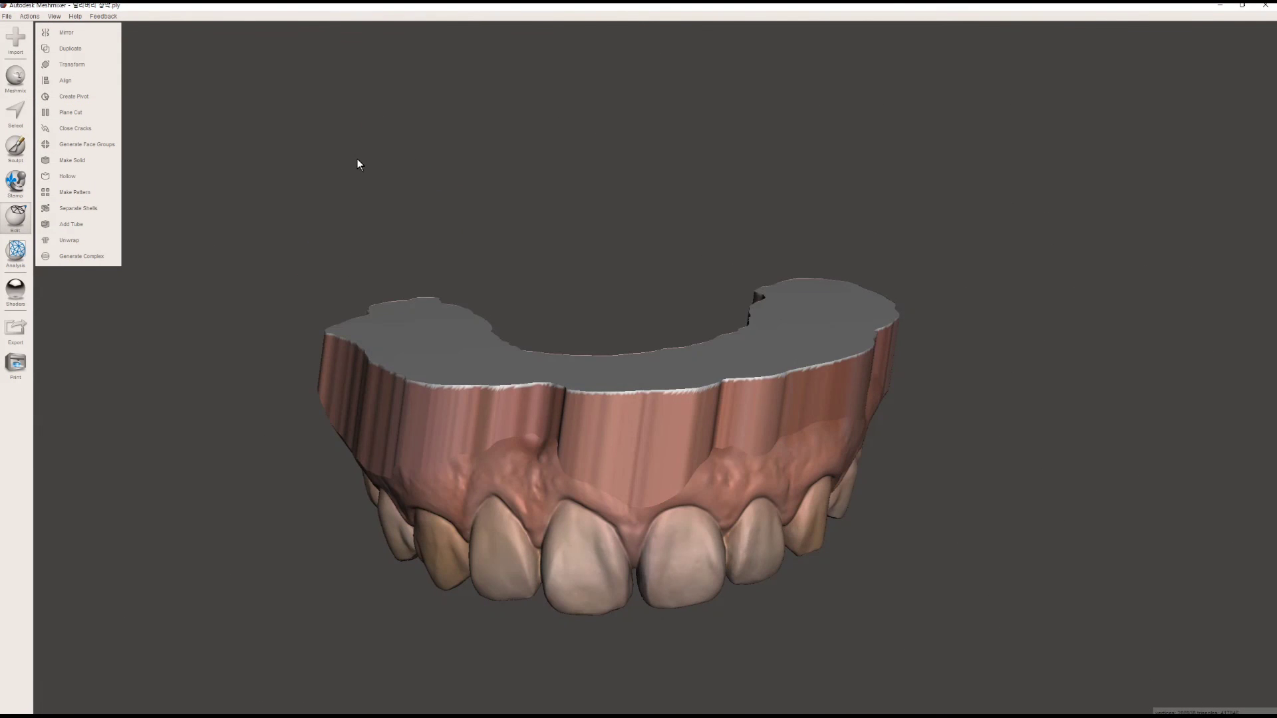
{"action": "key", "text": "p"}
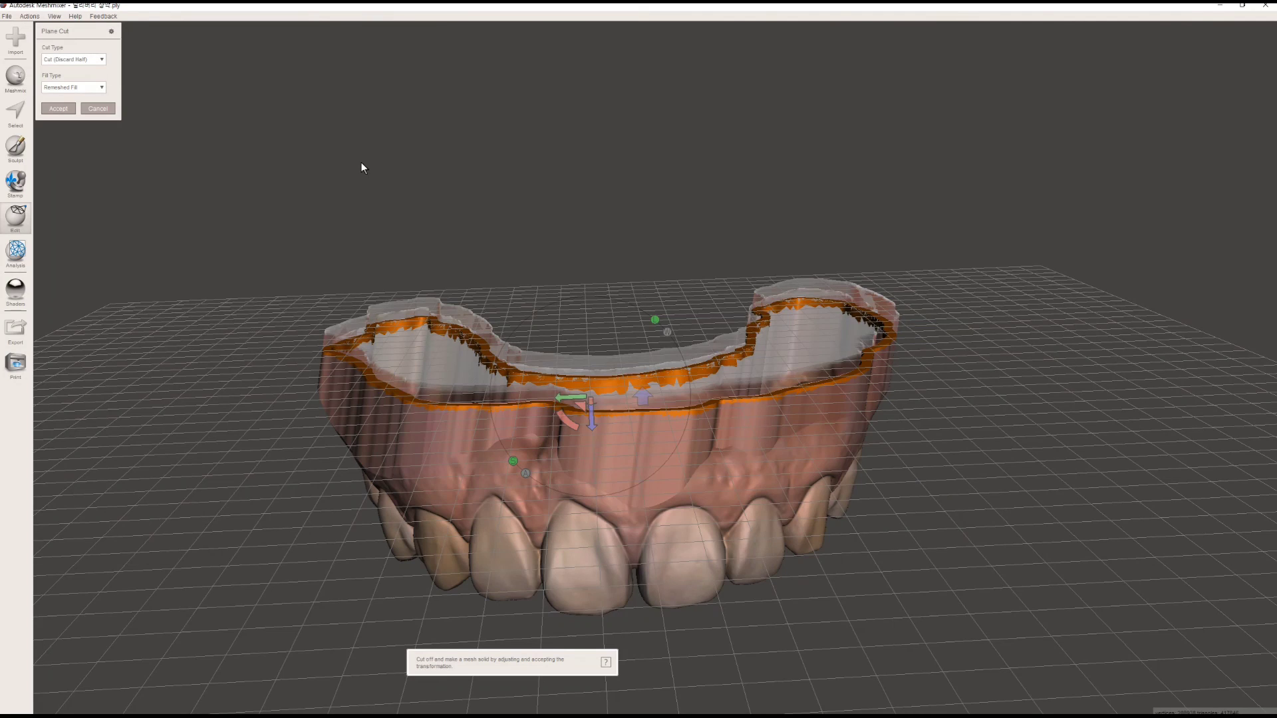
{"action": "key", "text": "ctrl+z"}
- Hollow the dental arch with an offset distance of 2 mm and update the inner shell
{"action": "key", "text": "Return"}
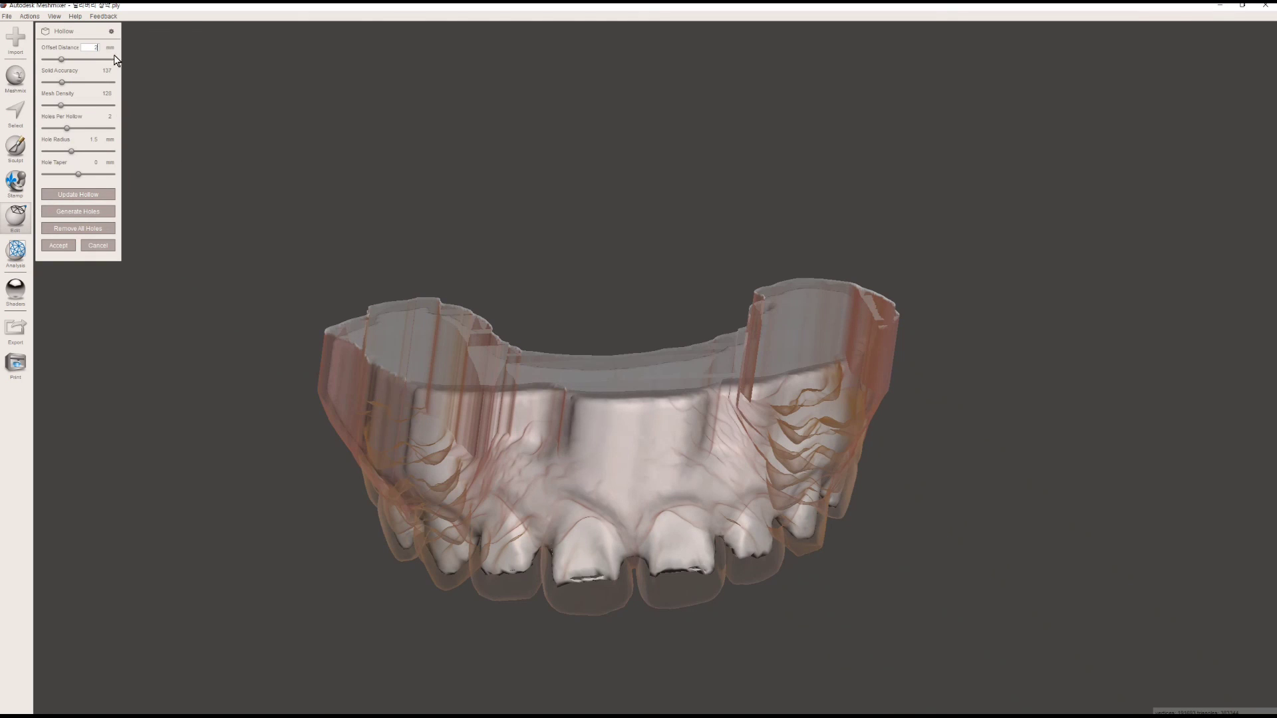
{"action": "left_click", "coordinate": [92, 196]}
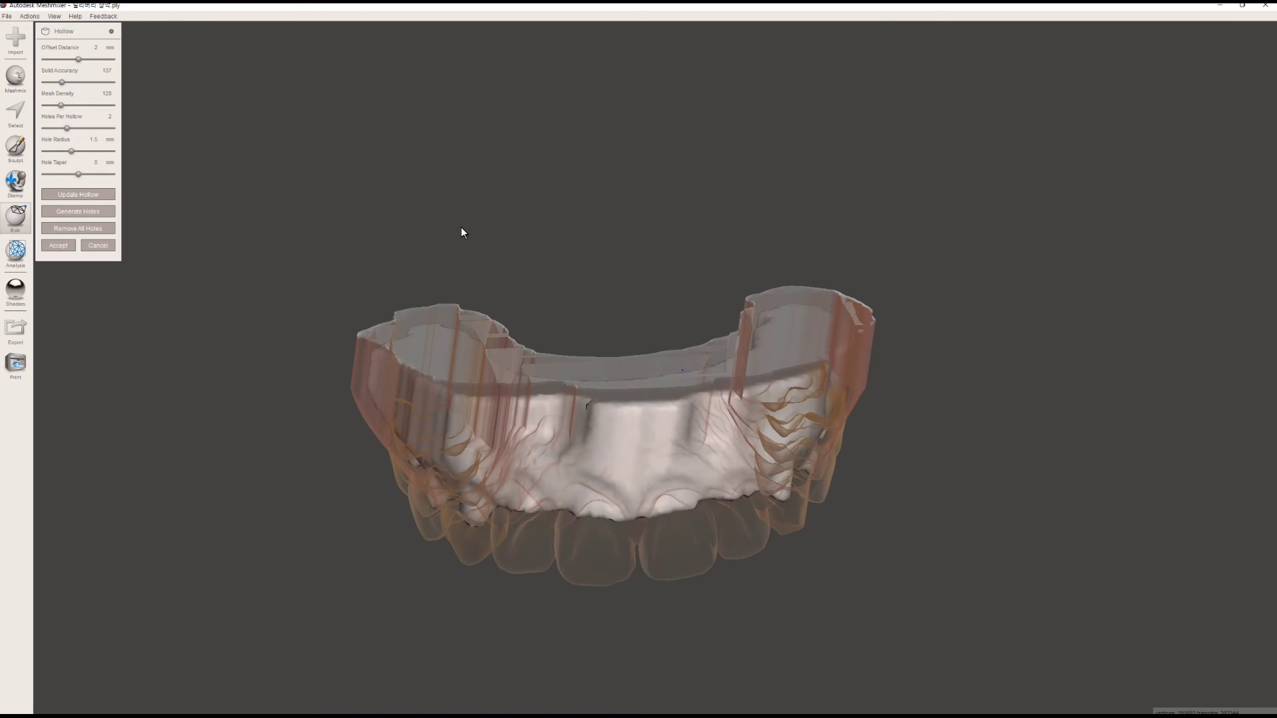
{"action": "right_click_drag", "start_coordinate": [500, 337], "coordinate": [465, 312]}
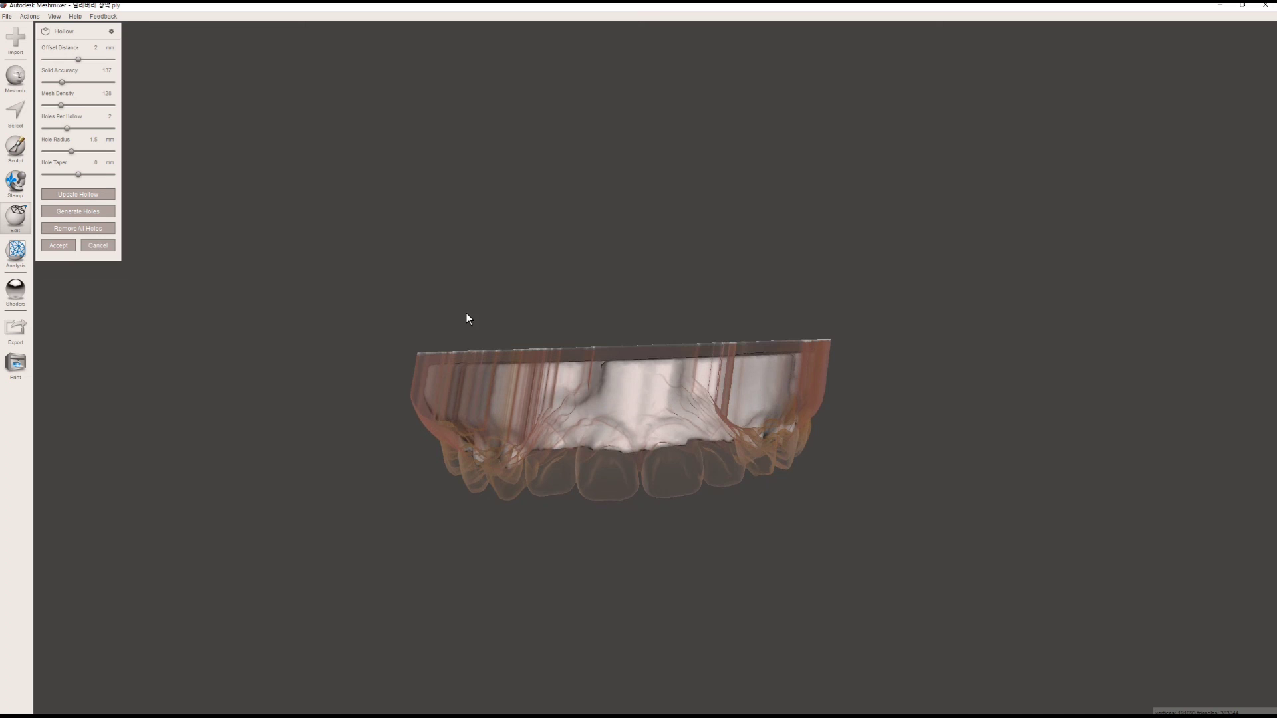
{"action": "left_click", "coordinate": [66, 247]}
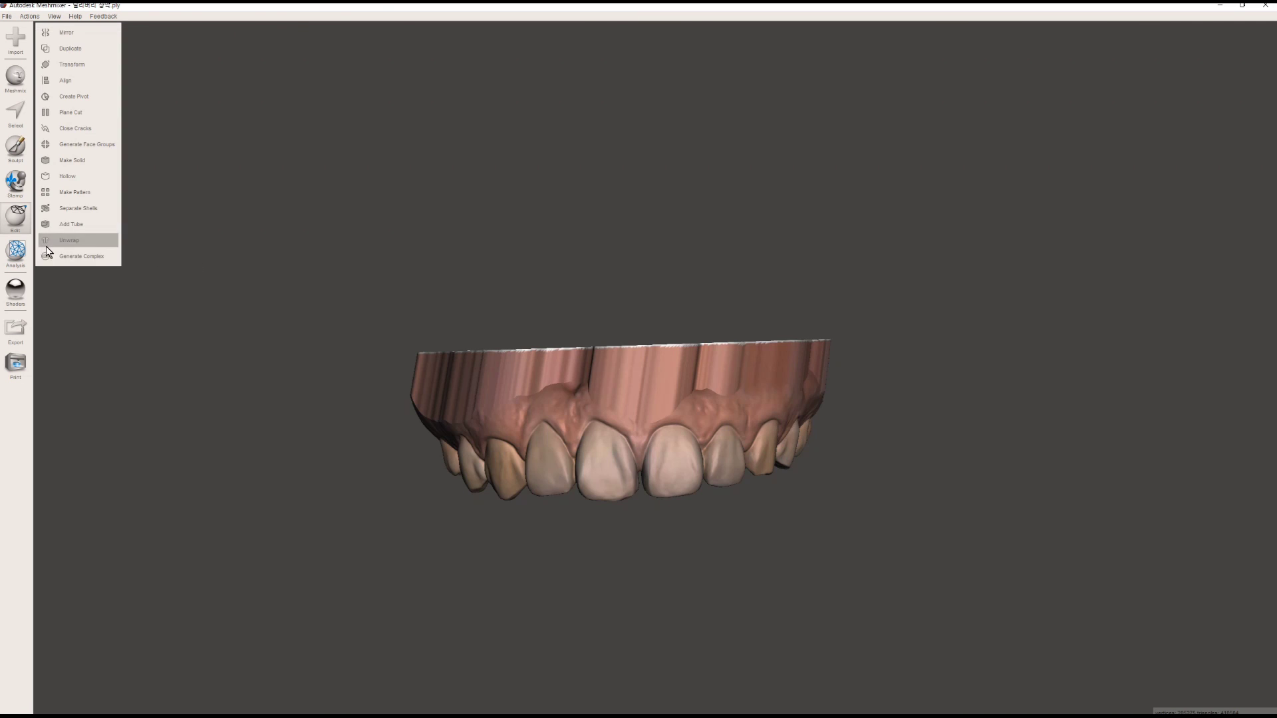
- Plane Cut the closed base off the hollowed arch along a line just inside the flat face, opening its interior
{"action": "left_click", "coordinate": [70, 111]}
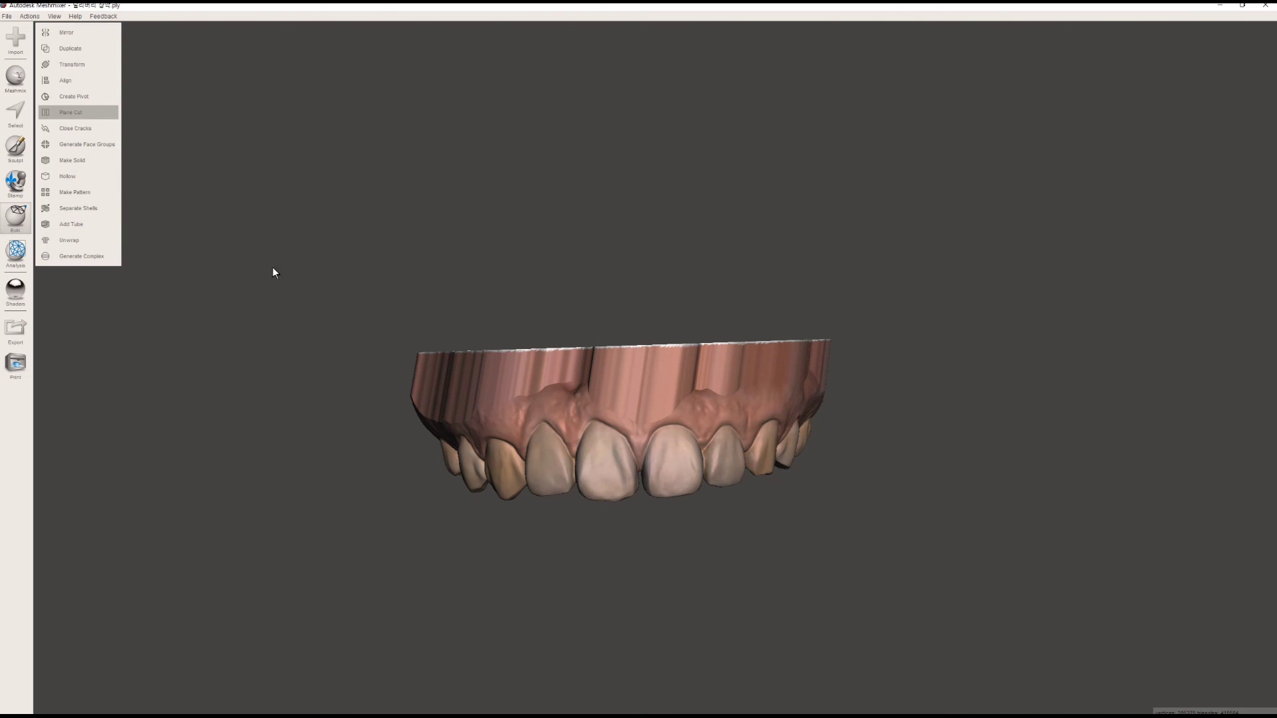
{"action": "left_click_drag", "start_coordinate": [391, 373], "coordinate": [860, 357]}
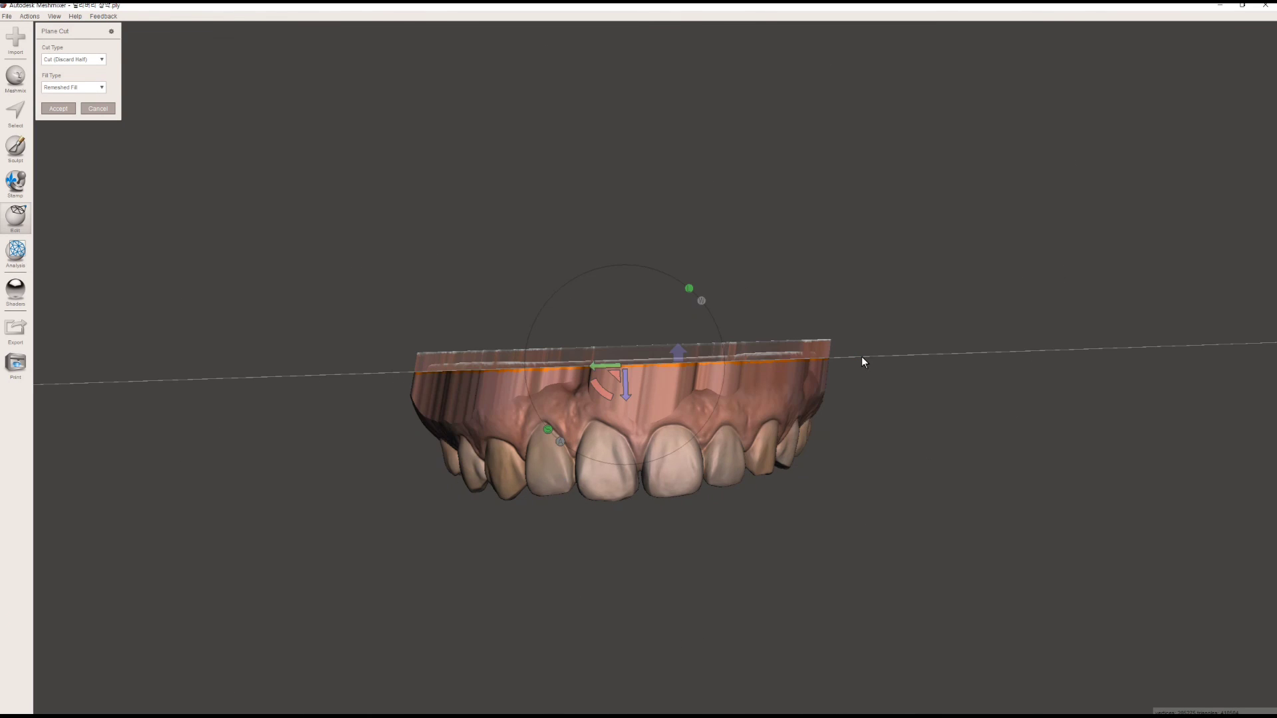
{"action": "right_click_drag", "start_coordinate": [679, 362], "coordinate": [146, 183]}
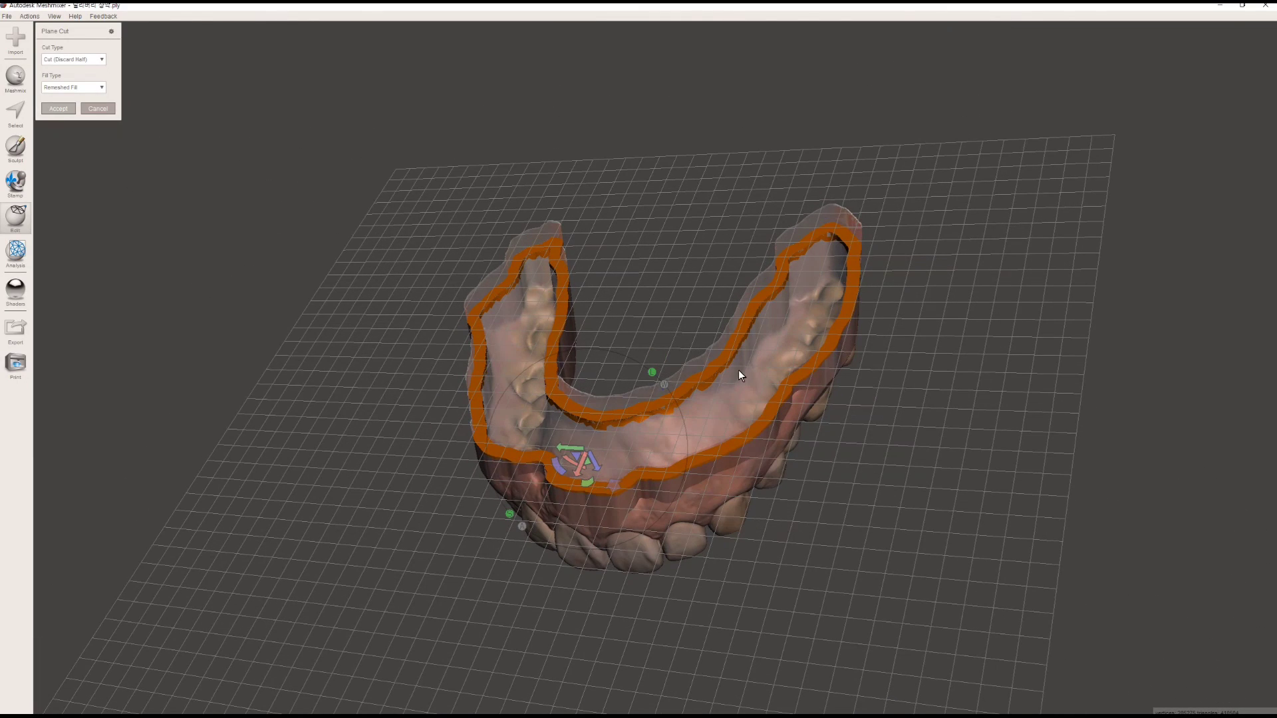
{"action": "key", "text": "Return"}
- Examine the opened hollow arch's wall thickness and interior from the base side, and its outside from the front
{"action": "right_click_drag", "start_coordinate": [701, 367], "coordinate": [560, 267]}
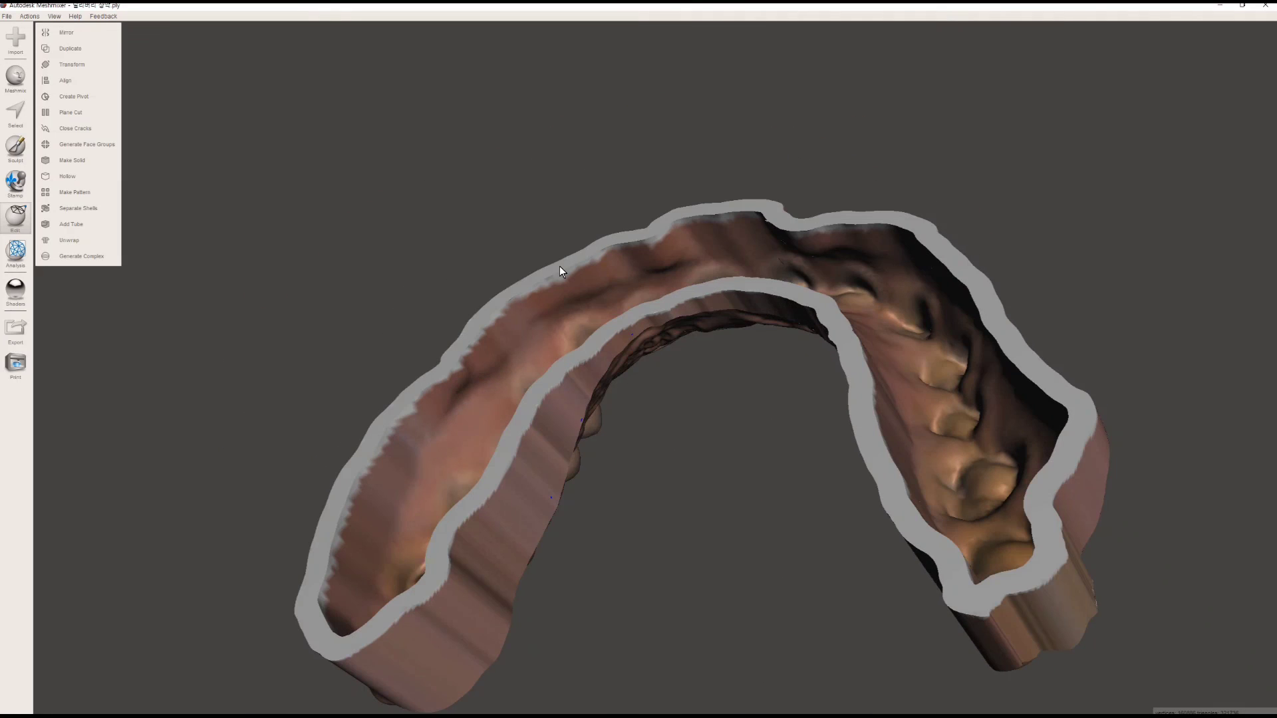
{"action": "right_click_drag", "start_coordinate": [656, 393], "coordinate": [660, 201]}
{"action": "right_click_drag", "start_coordinate": [650, 266], "coordinate": [464, 542]}
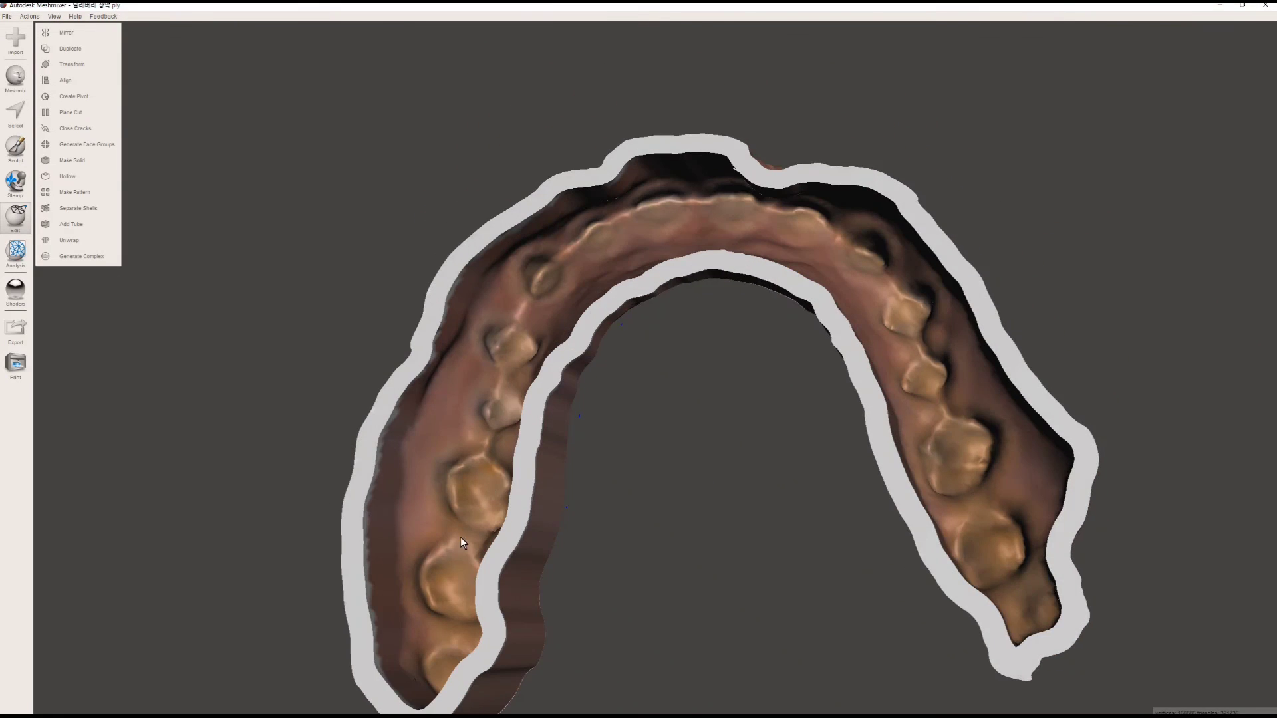
{"action": "scroll", "coordinate": [880, 418], "scroll_direction": "down", "scroll_amount": 6}
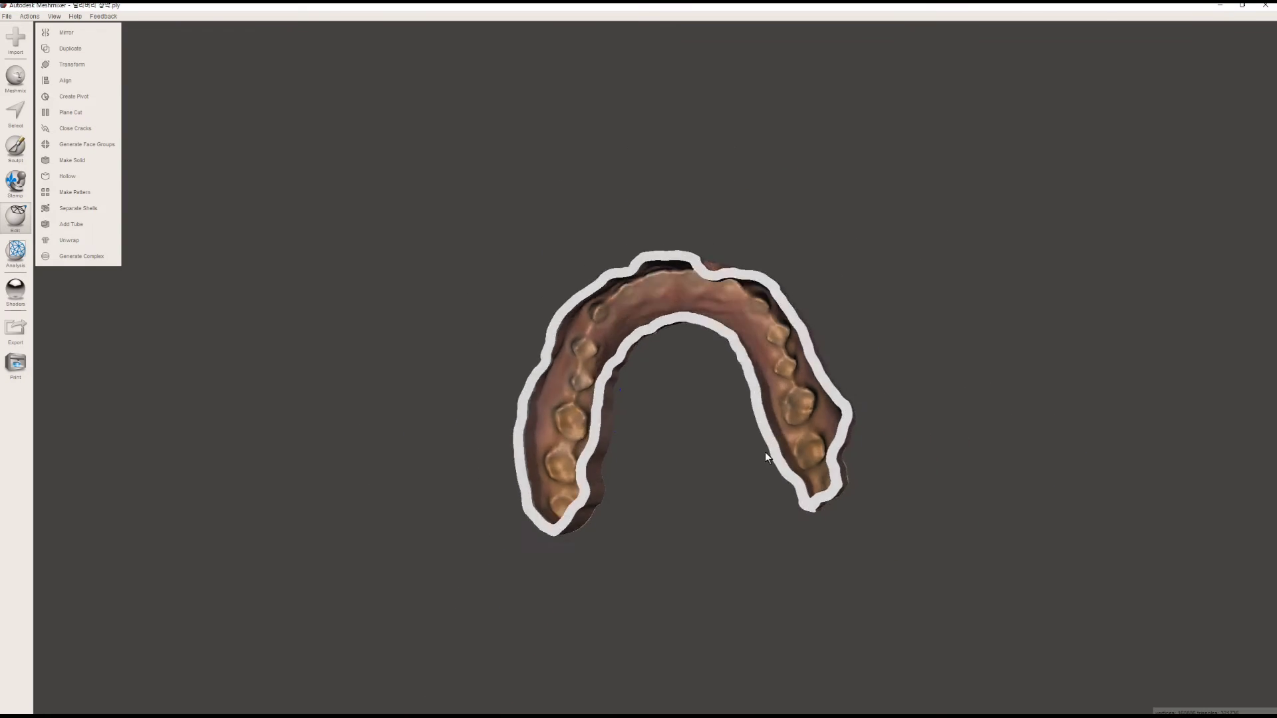
{"action": "right_click_drag", "start_coordinate": [765, 453], "coordinate": [816, 413]}
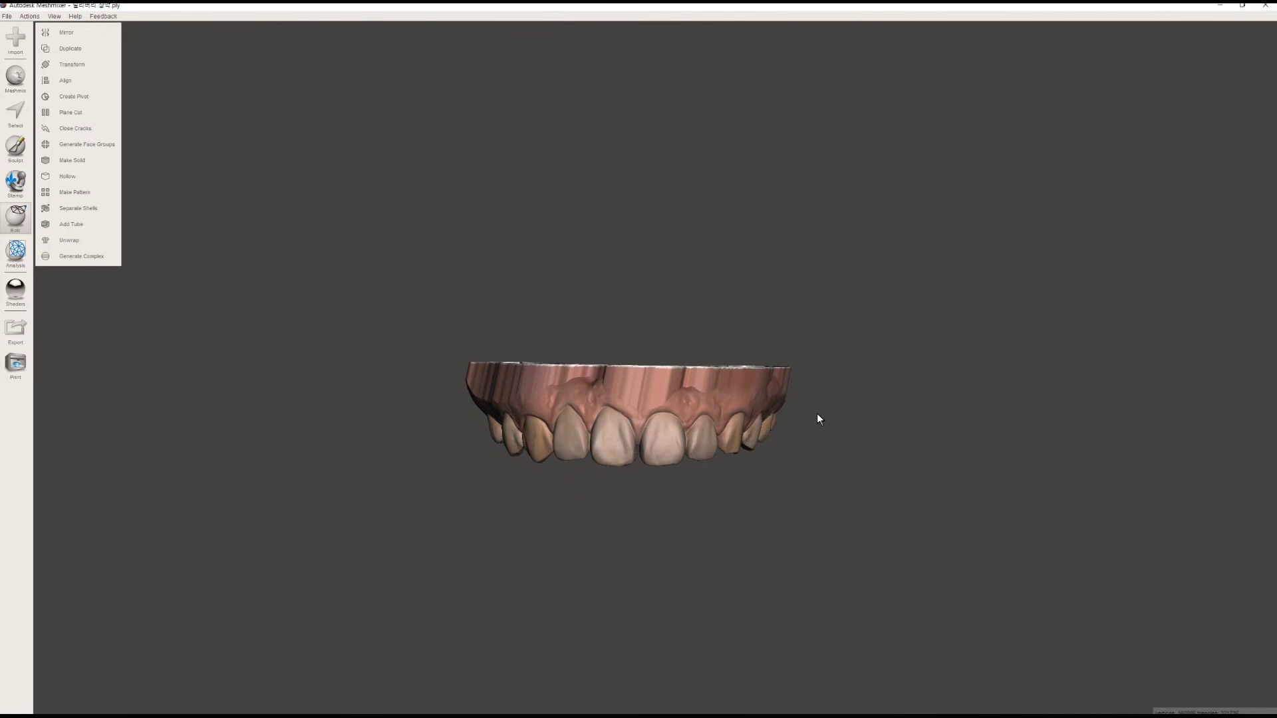
{"action": "right_click_drag", "start_coordinate": [633, 431], "coordinate": [636, 431]}
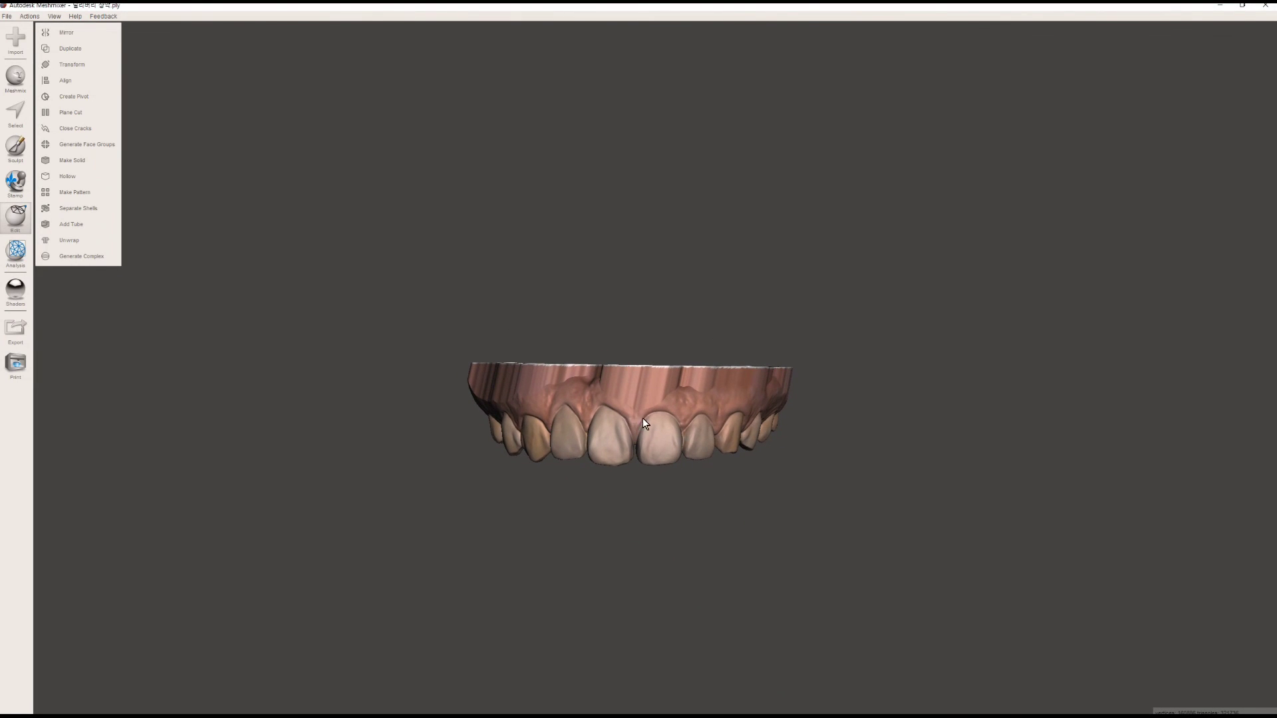